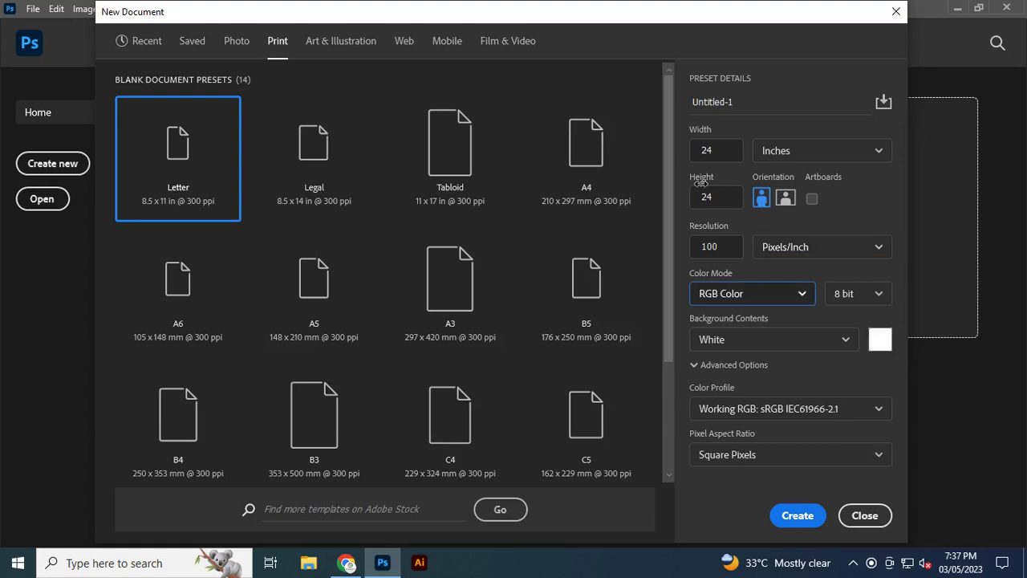
Set the color mode to CMYK Color, create the 24 × 24 inch document at 100 pixels/inch, and fit it to the window
left_click(801, 295)
left_click(725, 396)
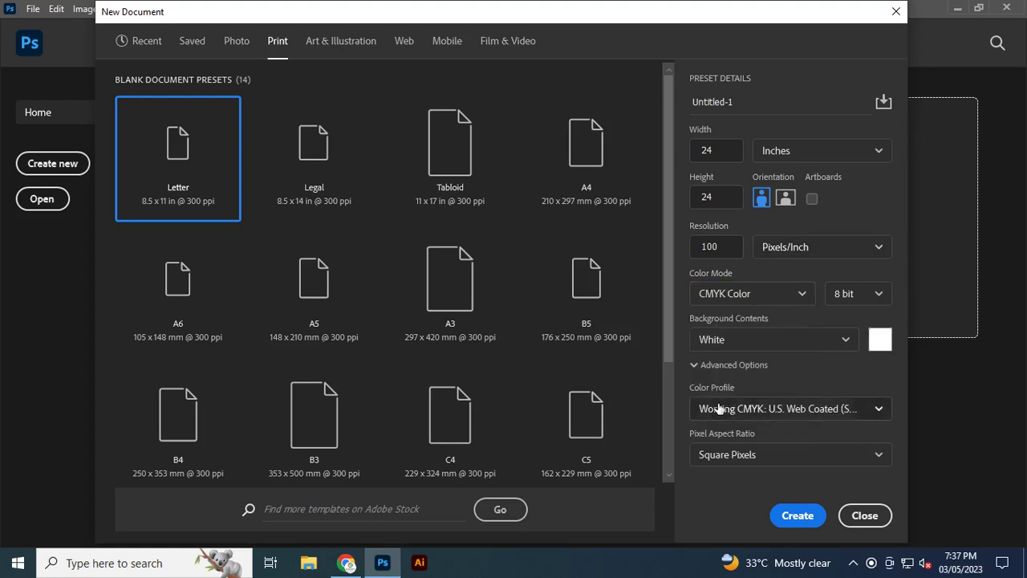
left_click(801, 515)
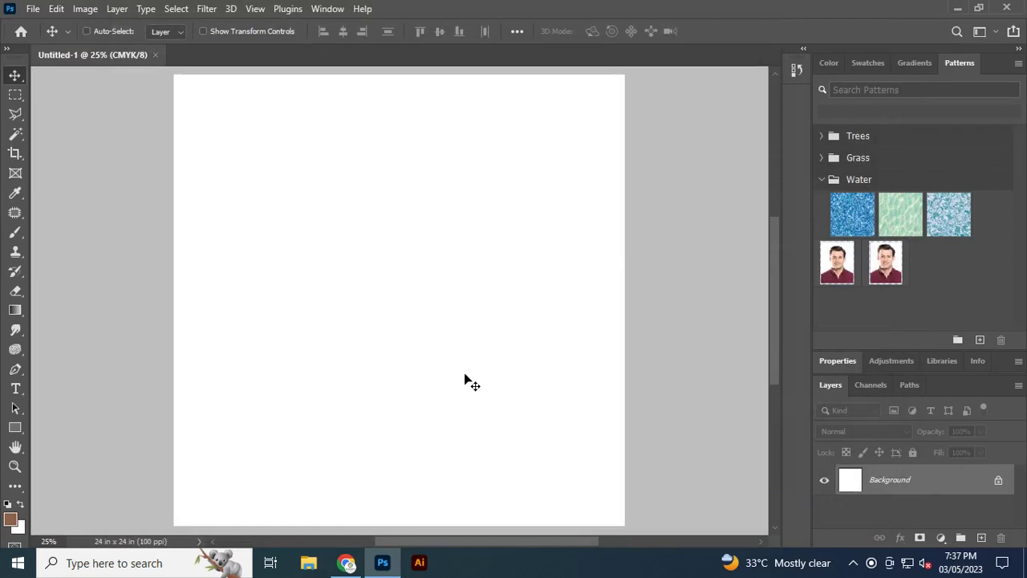
key("ctrl+0")
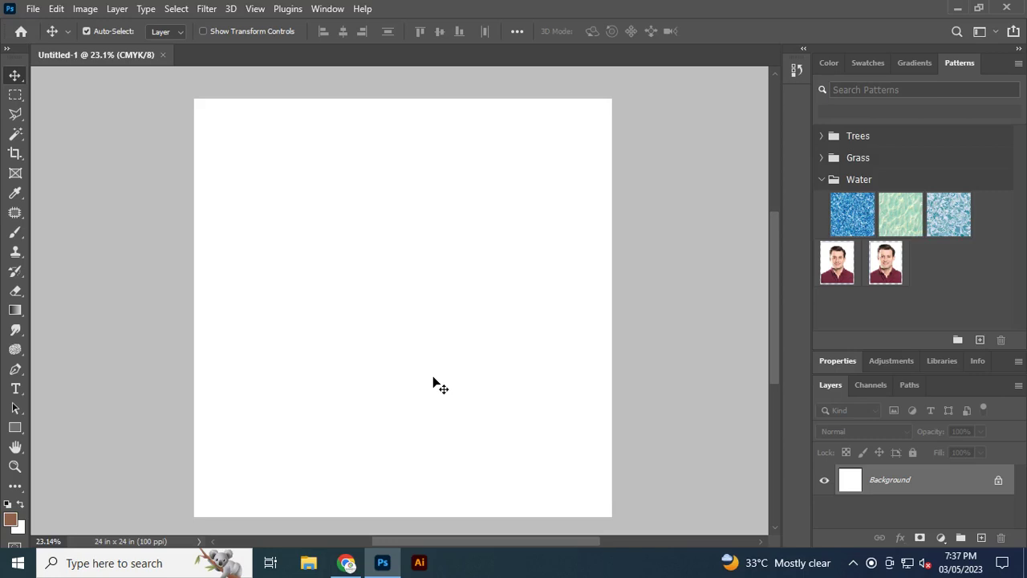
Try to draw a linear gradient with the Gradient tool from the canvas centre toward its lower-right corner
left_click(15, 310)
left_click(141, 29)
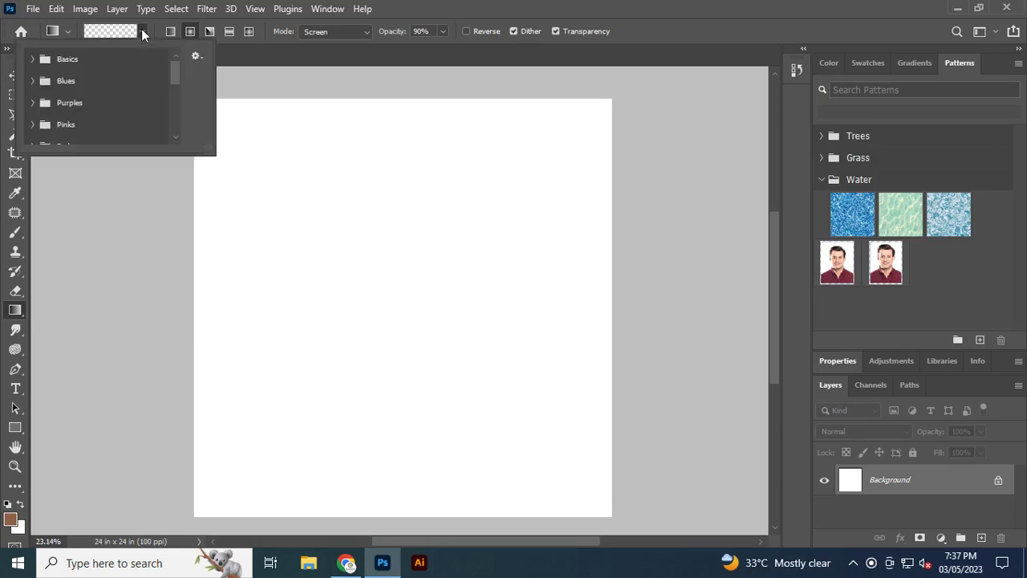
left_click(141, 30)
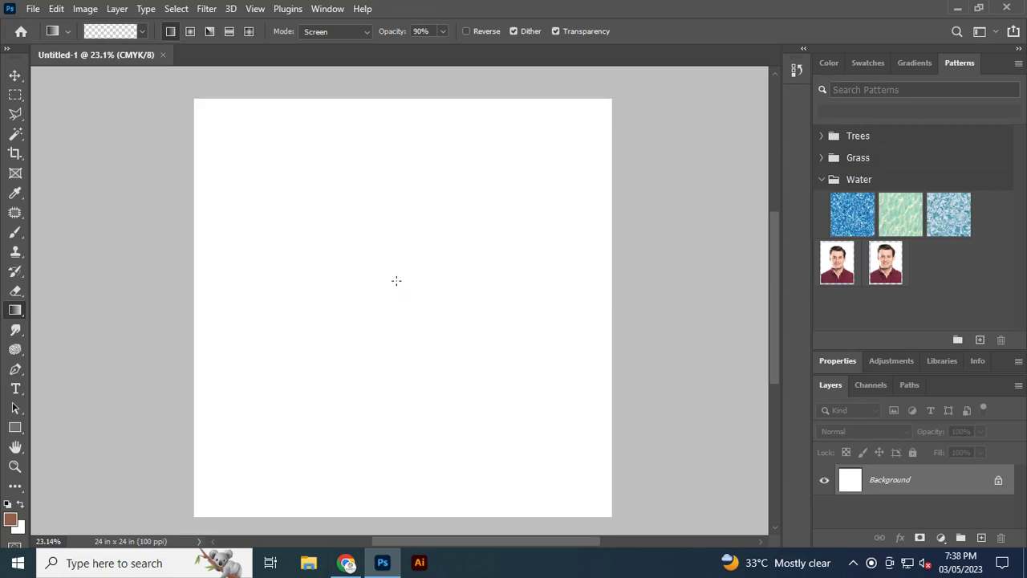
left_click_drag(397, 280, 571, 456)
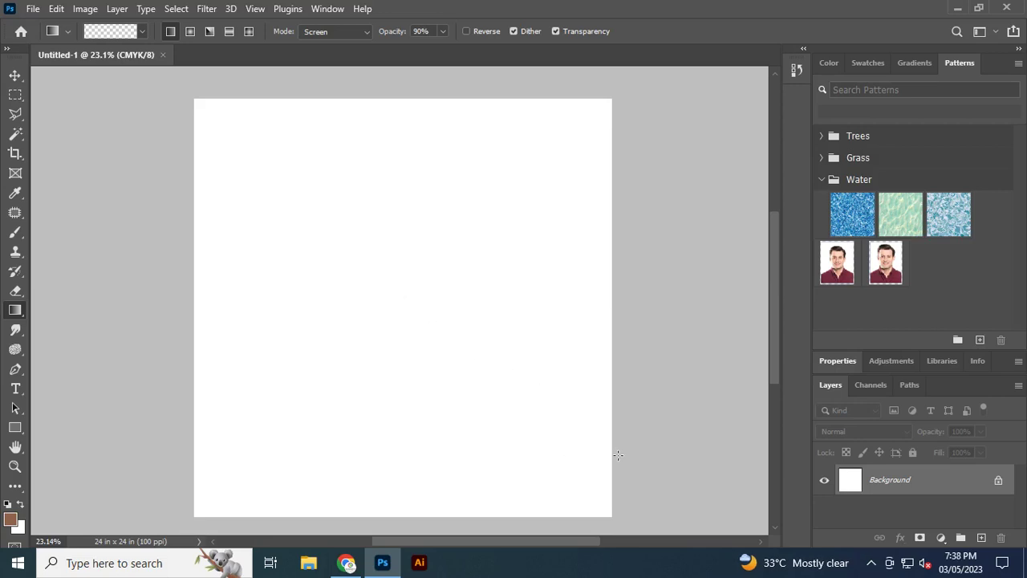
Set the gradient's starting color stop, at location 0%, to a bright light turquoise
left_click(107, 32)
left_click(610, 313)
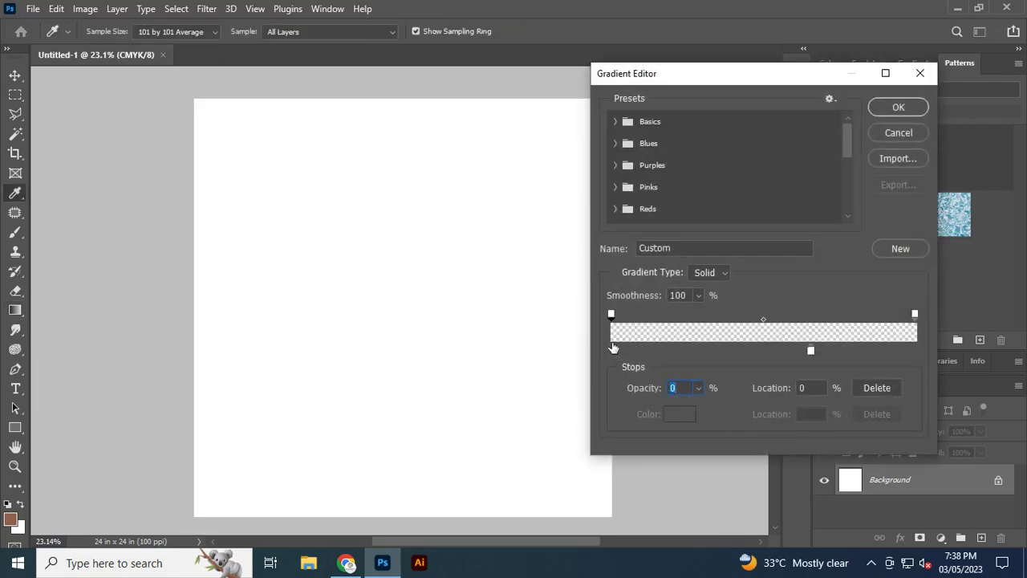
left_click(611, 350)
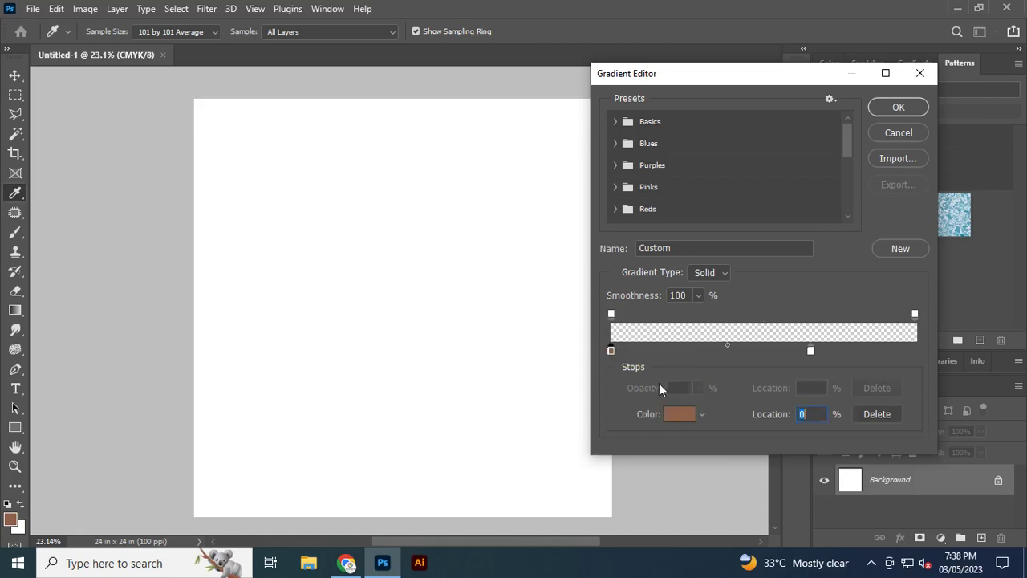
left_click(681, 416)
mouse_move(678, 243)
left_mouse_down()
mouse_move(688, 243)
mouse_move(685, 261)
left_mouse_up()
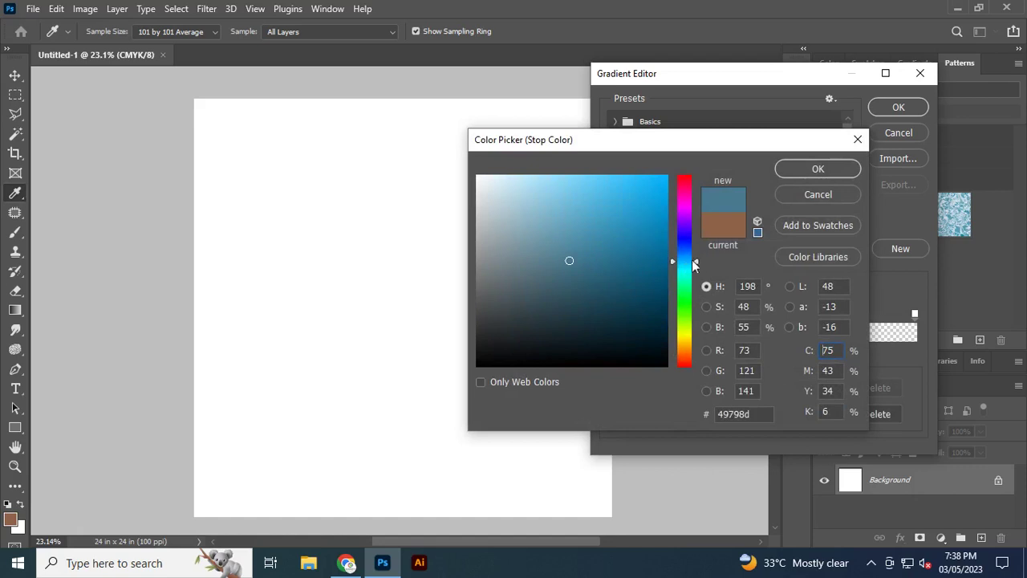
left_click(694, 272)
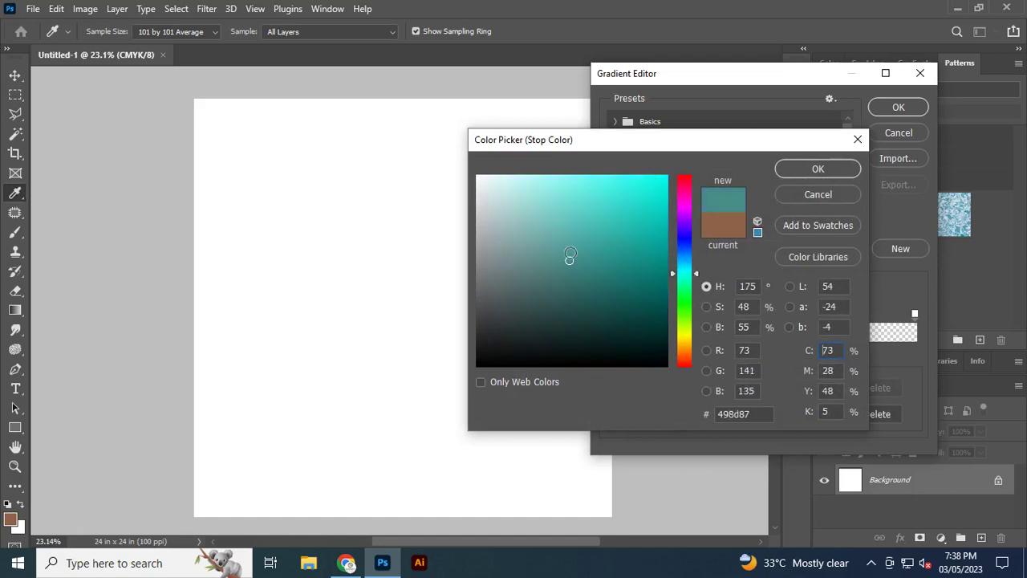
left_click_drag(615, 195, 597, 171)
left_click(795, 169)
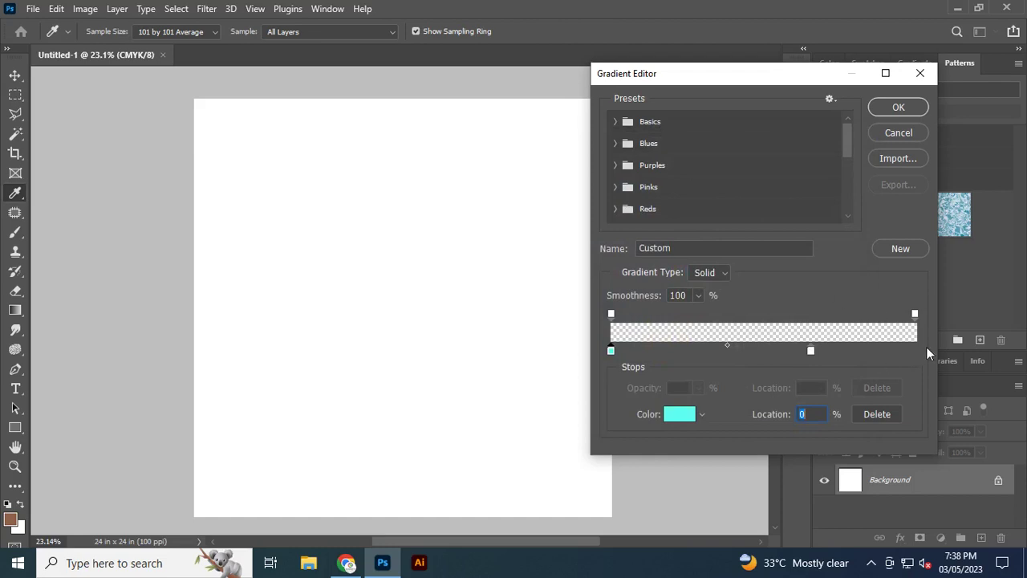
Set the gradient's white color stop to blue 006cff, relocate it to 100%, and accept the gradient
left_click(915, 314)
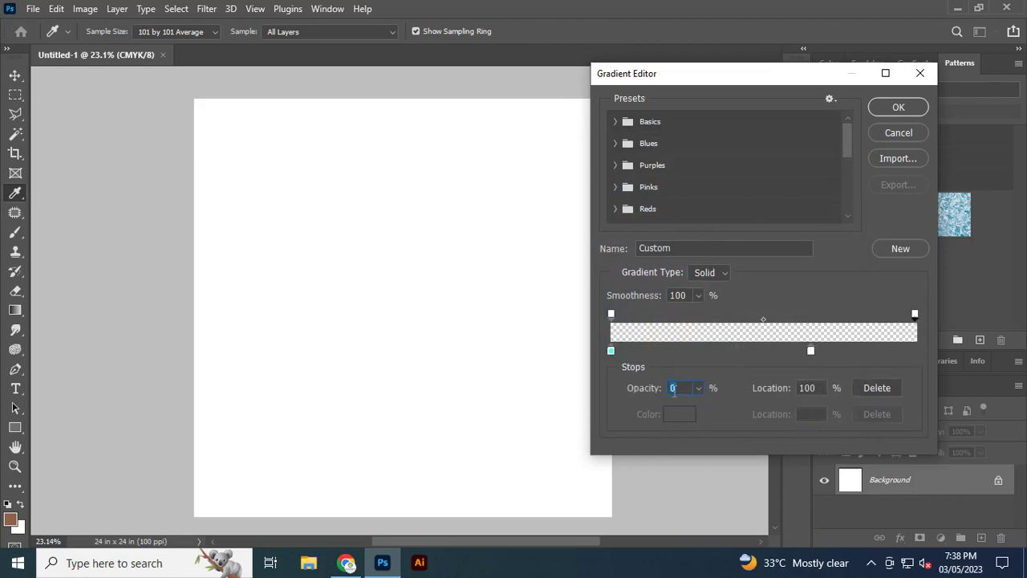
left_click(811, 350)
left_click(678, 416)
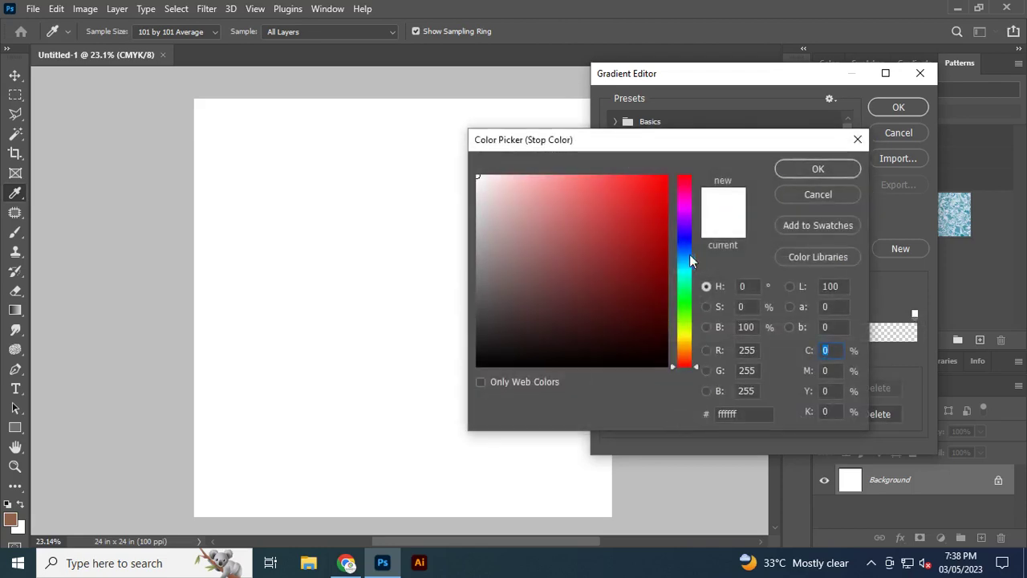
left_click_drag(689, 273, 695, 252)
left_click(665, 175)
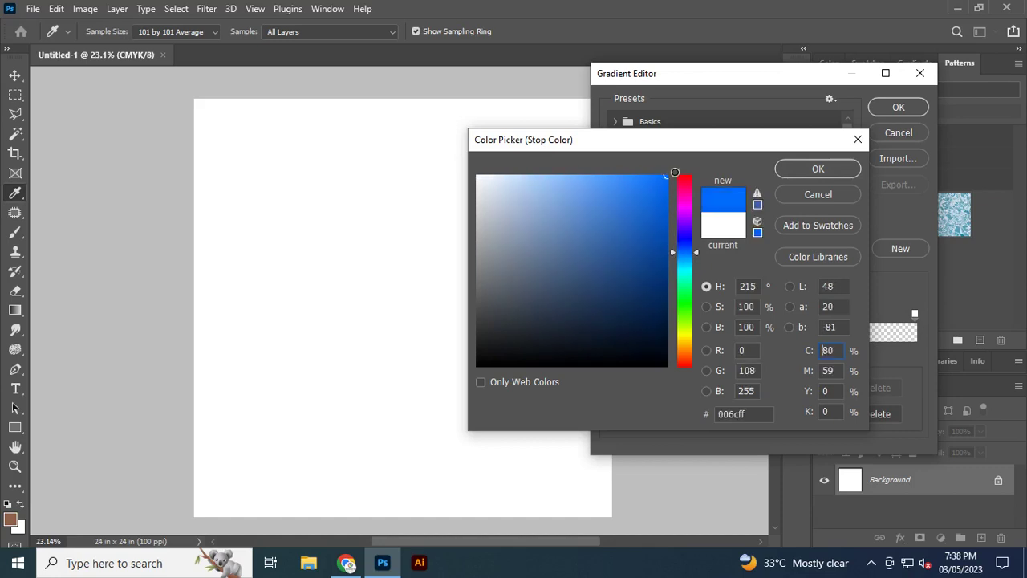
left_click(834, 171)
left_click_drag(815, 351, 914, 352)
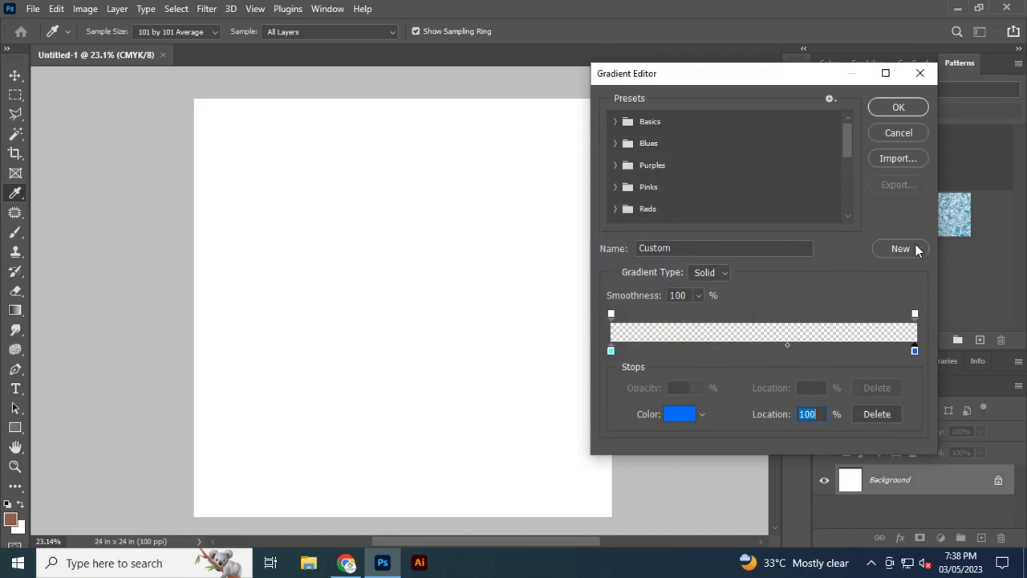
left_click(898, 104)
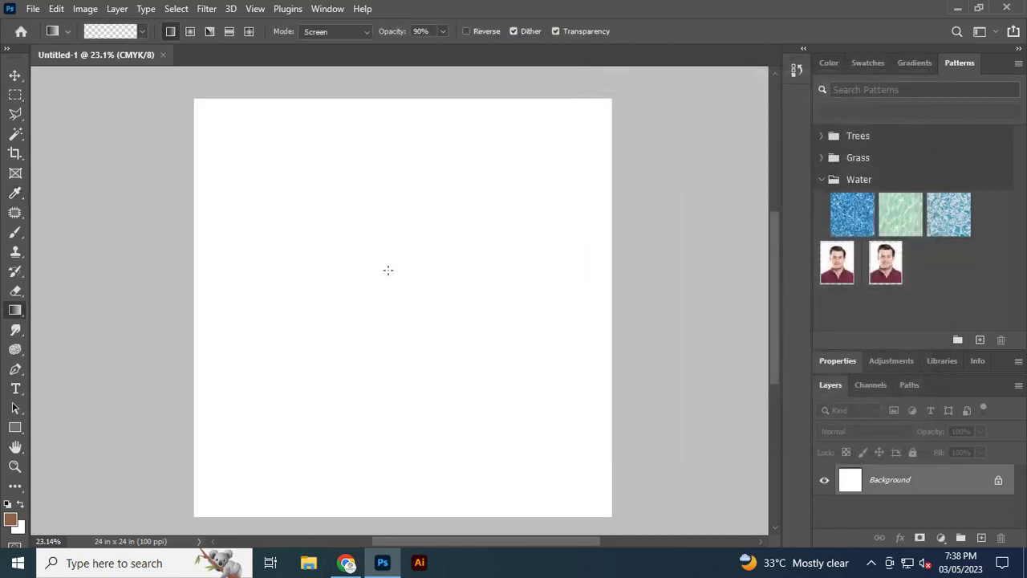
Set the gradient opacity to 100%, convert the Background to a regular layer, and try the gradient toward the canvas's upper-right corner
left_click_drag(399, 268, 609, 101)
left_click(443, 32)
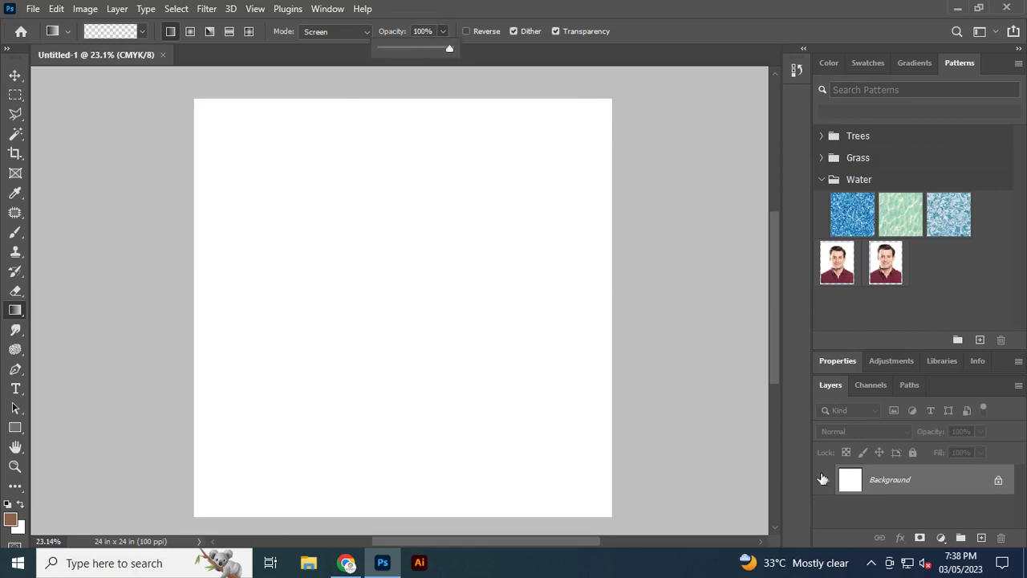
double_click(956, 491)
left_click(632, 160)
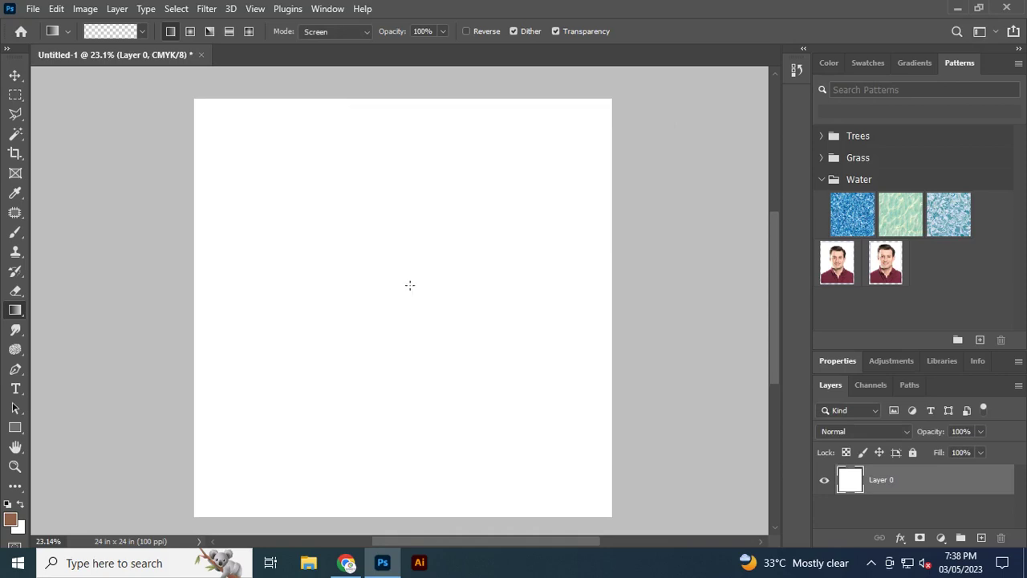
left_click_drag(393, 292, 609, 100)
Open the Gradient Editor and examine the custom gradient's color stops, gradient type and color midpoint
left_click(68, 32)
left_click(69, 32)
left_click(142, 31)
left_click(117, 30)
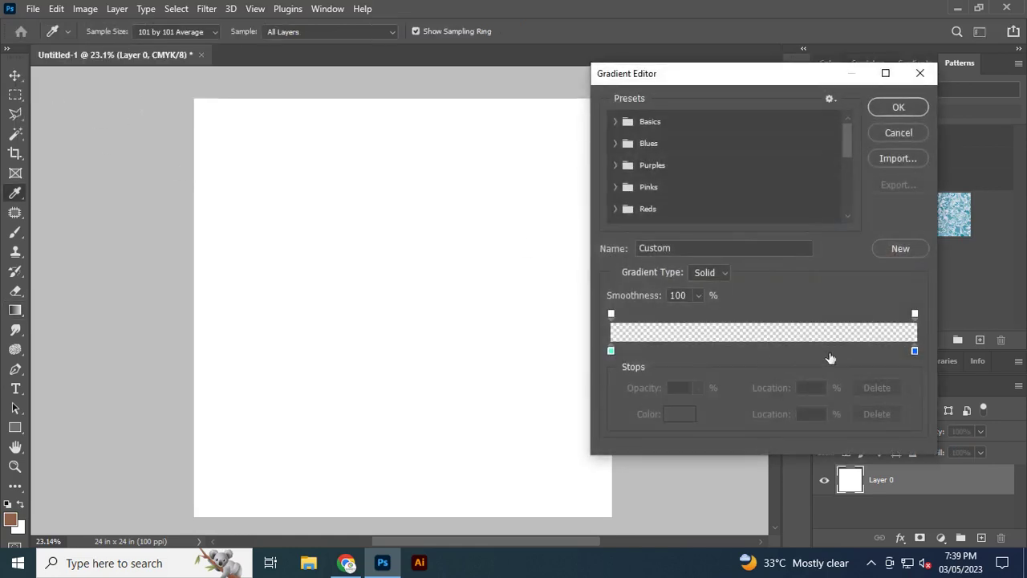
left_click(915, 352)
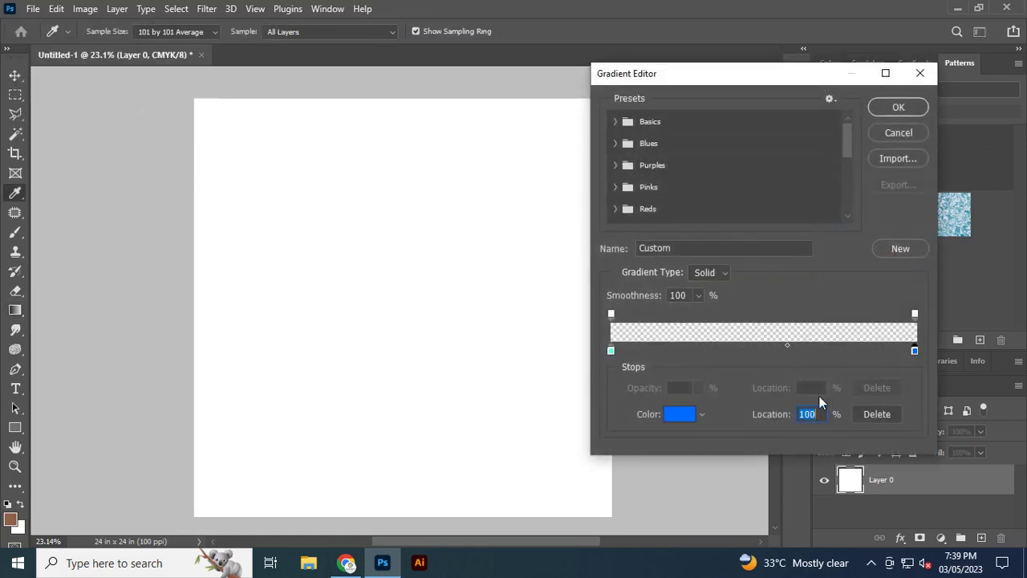
left_click(700, 414)
left_click(700, 415)
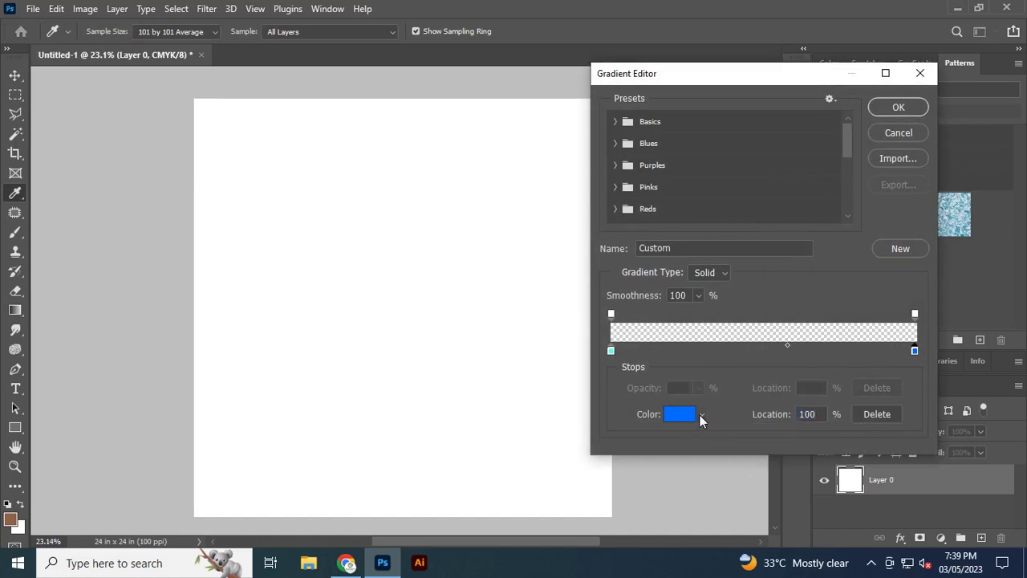
left_click(610, 350)
left_click(728, 274)
left_click(727, 273)
left_click(787, 346)
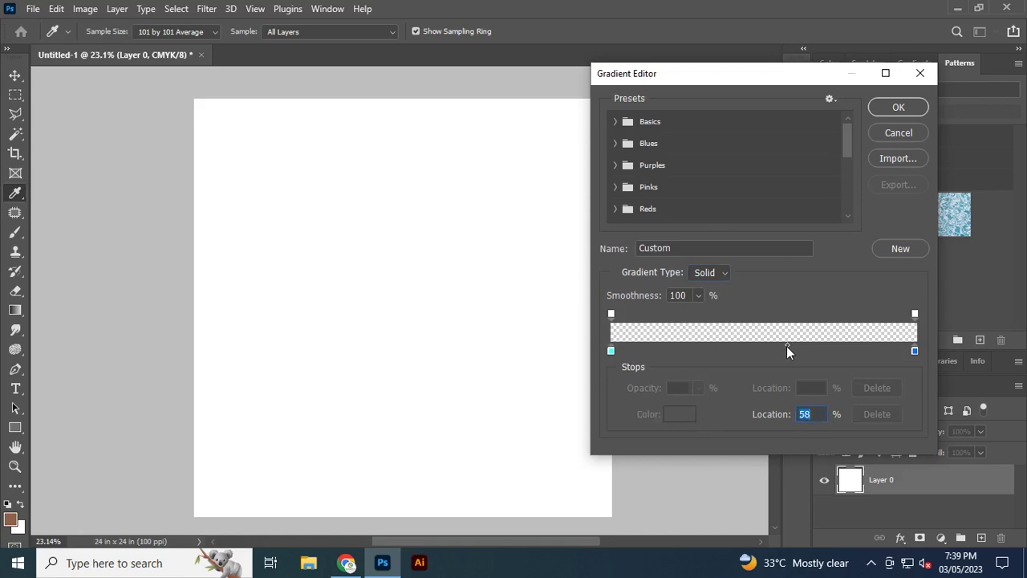
Set both the starting and ending opacity stops of the gradient to 100% and accept the gradient
left_click(611, 314)
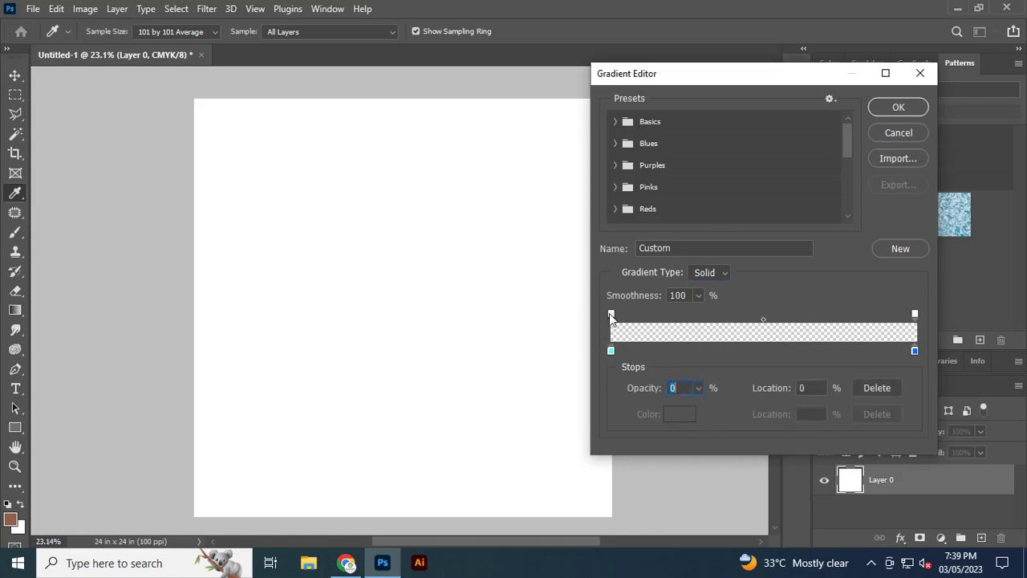
left_click_drag(703, 386, 785, 402)
left_click(914, 314)
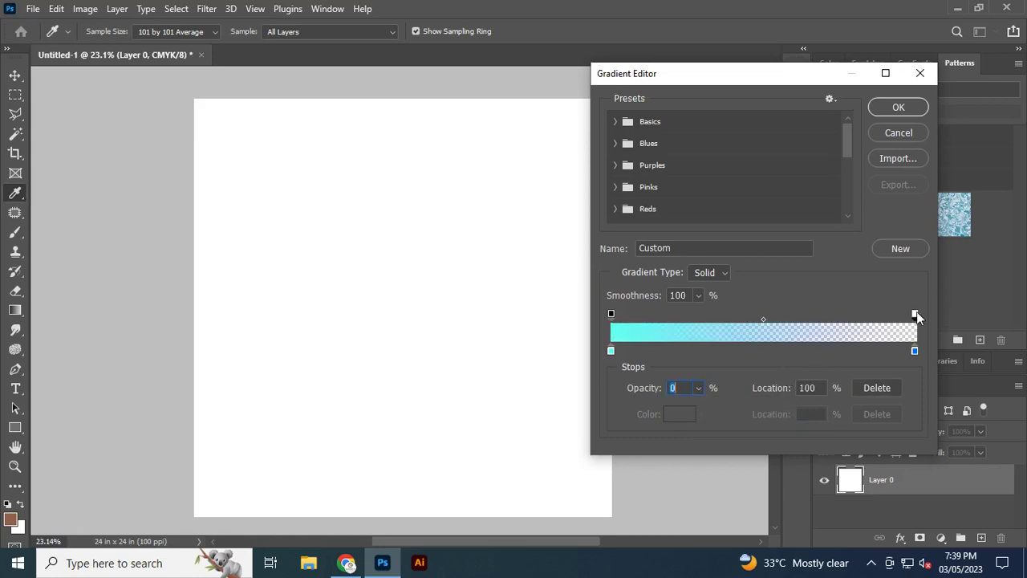
left_click(702, 387)
left_click_drag(696, 408, 861, 404)
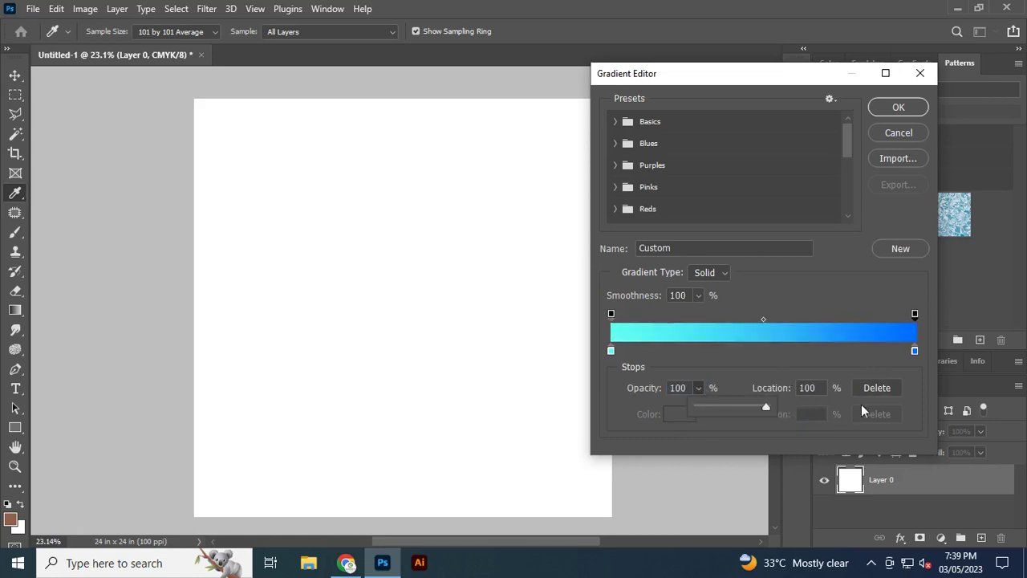
left_click(898, 107)
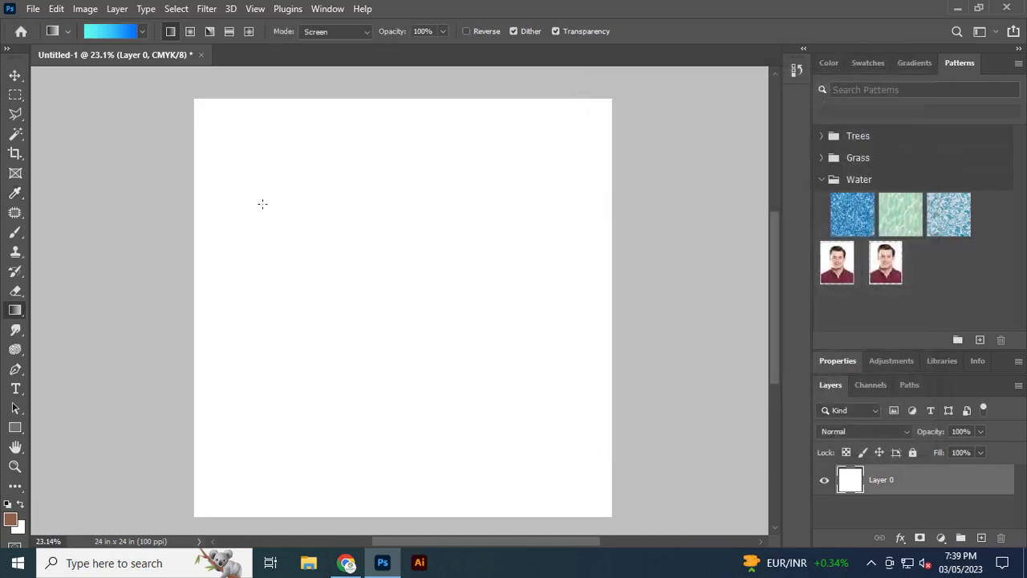
Try the turquoise-to-blue gradient on the white layer, switching to a radial gradient with Reverse enabled and Transparency disabled
left_click_drag(401, 281, 610, 101)
left_click_drag(395, 286, 611, 99)
left_click(473, 30)
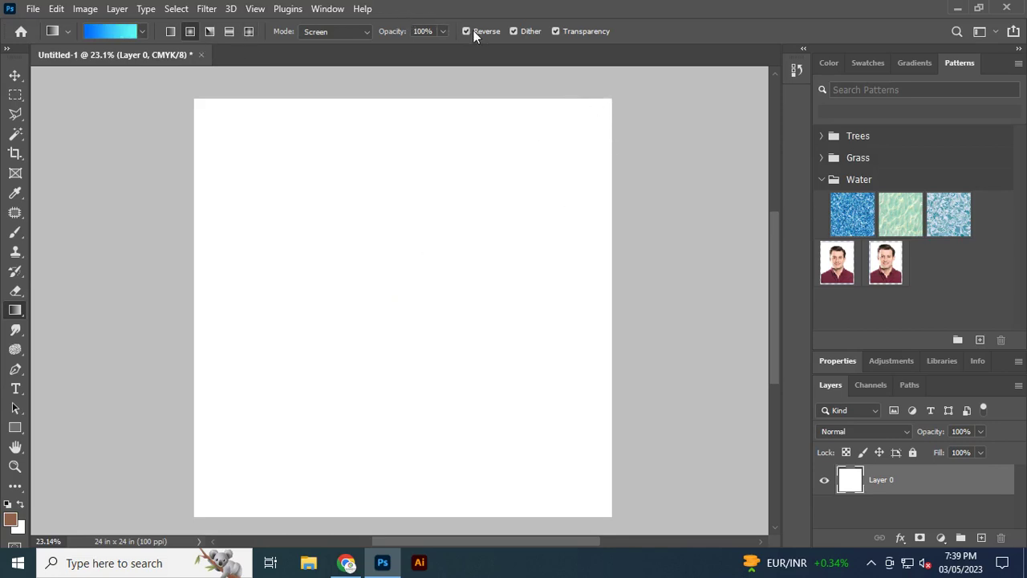
left_click_drag(396, 294, 612, 99)
left_click(560, 33)
left_click_drag(394, 297, 530, 171)
Save the turquoise-to-blue gradient as a new preset named Custom and accept it
left_click(100, 32)
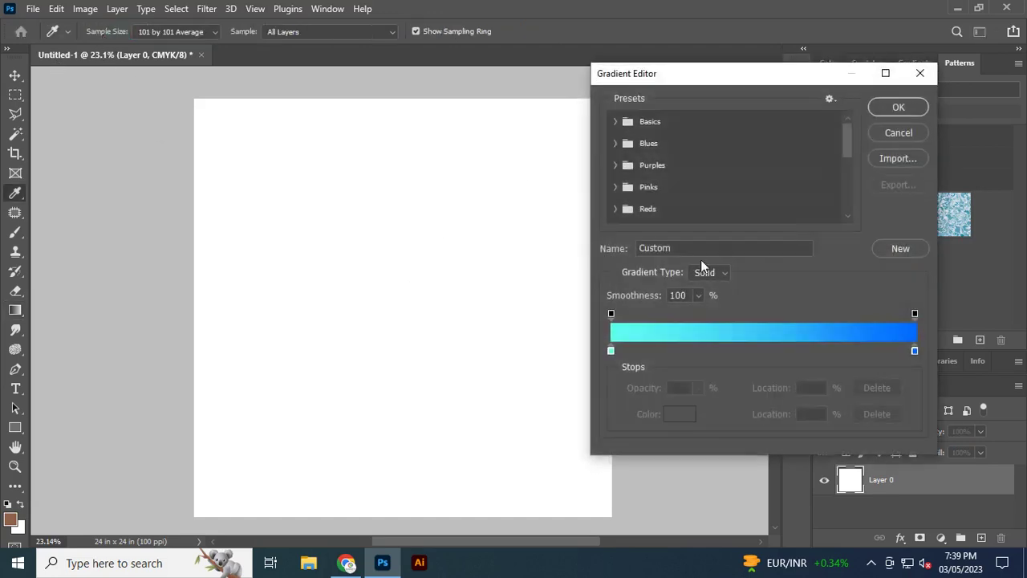
left_click(903, 249)
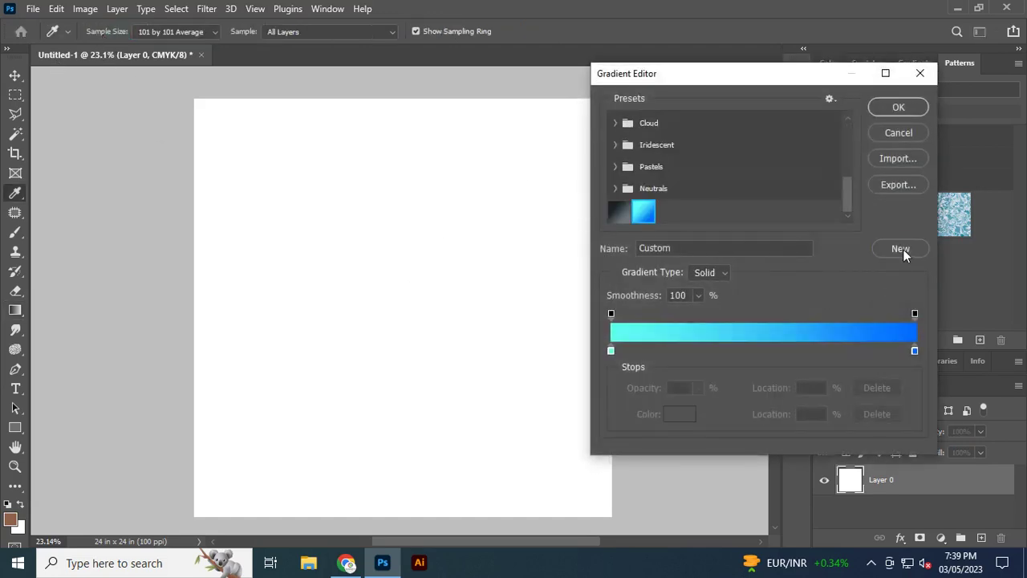
left_click(905, 107)
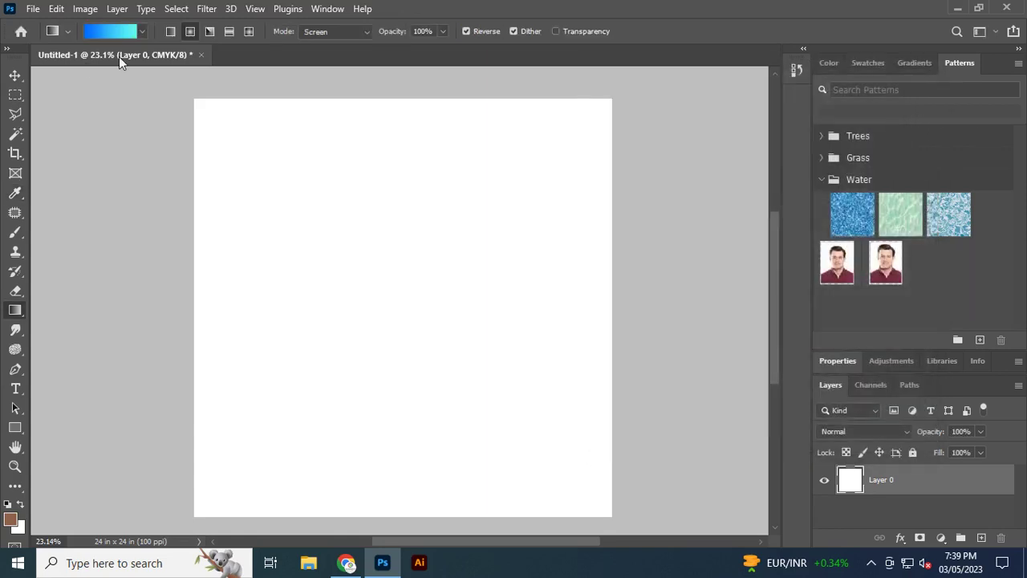
Try the reversed radial gradient on the white layer, then add a new empty layer above it
left_click_drag(399, 292, 608, 104)
left_click(980, 537)
Try reversed radial gradients on the new layer from the centre, the upper-right corner and the upper middle, undoing each
left_click_drag(381, 301, 609, 101)
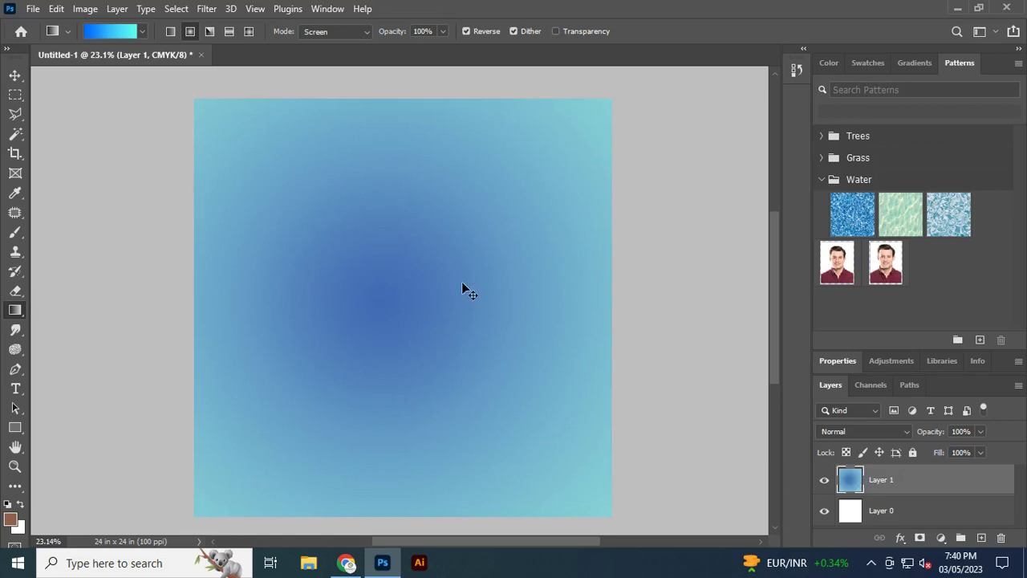
key("ctrl+z")
left_click_drag(613, 99, 419, 299)
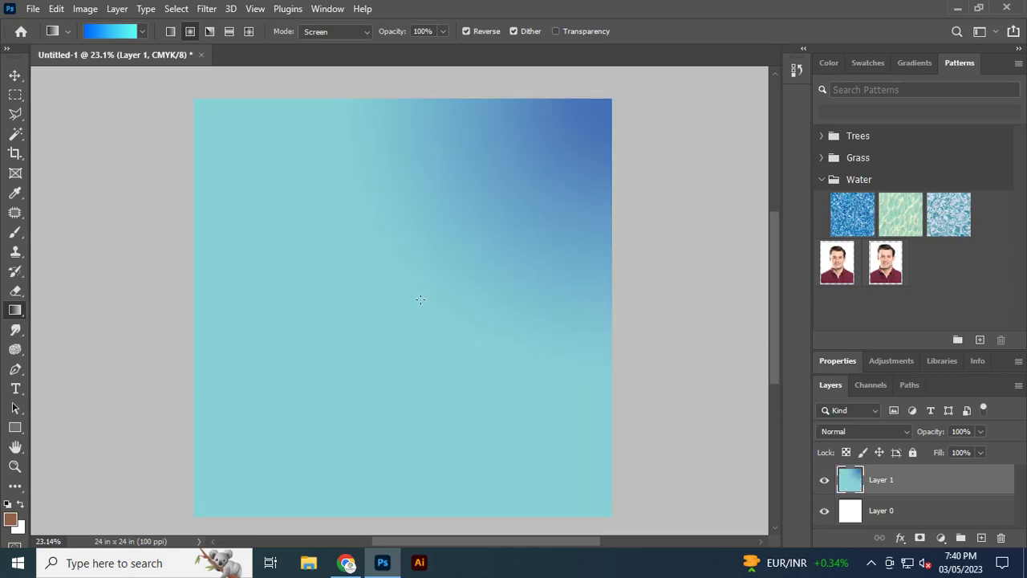
key("ctrl+z")
left_click_drag(418, 259, 345, 342)
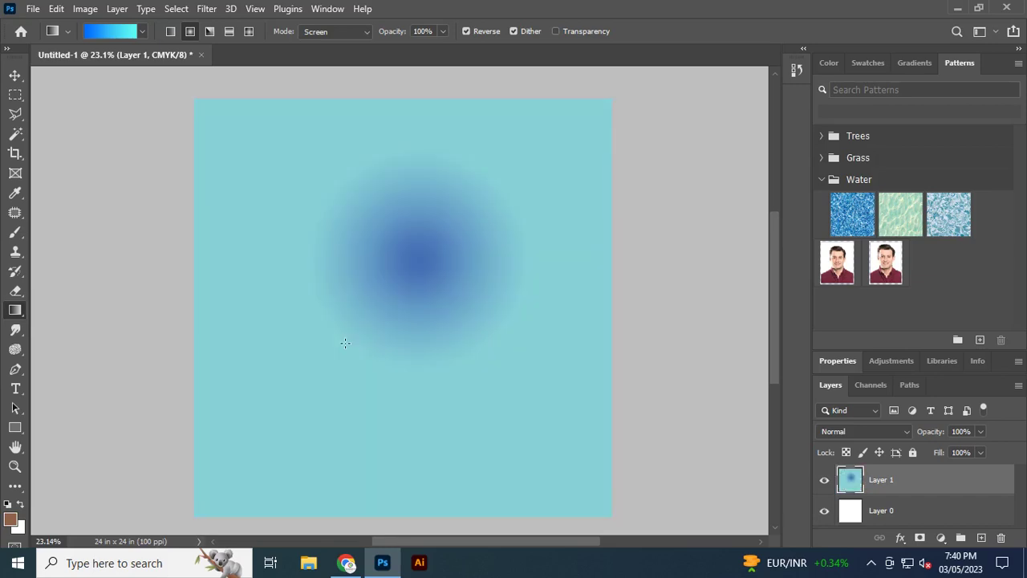
key("ctrl+z")
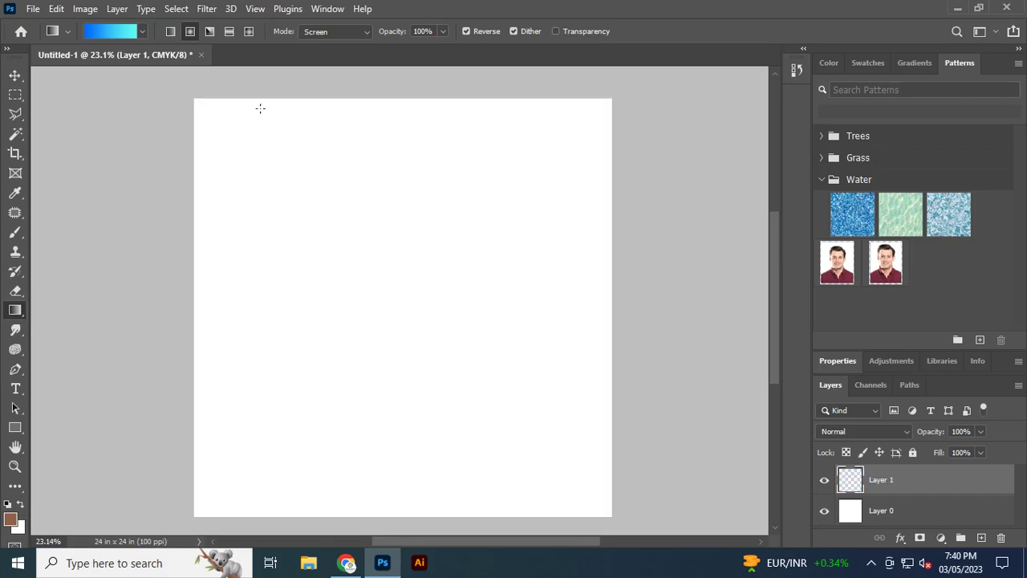
Disable Reverse and draw a small radial gradient just above the canvas centre, with turquoise inside and blue outside
left_click(476, 31)
left_click_drag(404, 253, 368, 302)
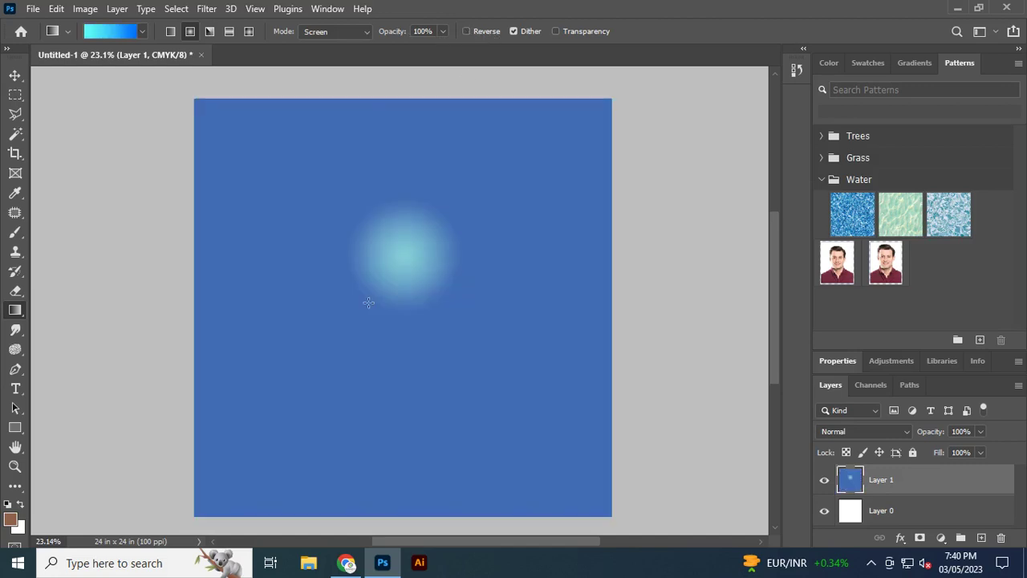
Undo the small gradient and draw a larger radial gradient from the canvas's upper middle, covering most of the upper part
key("ctrl+z")
left_click_drag(410, 236, 311, 399)
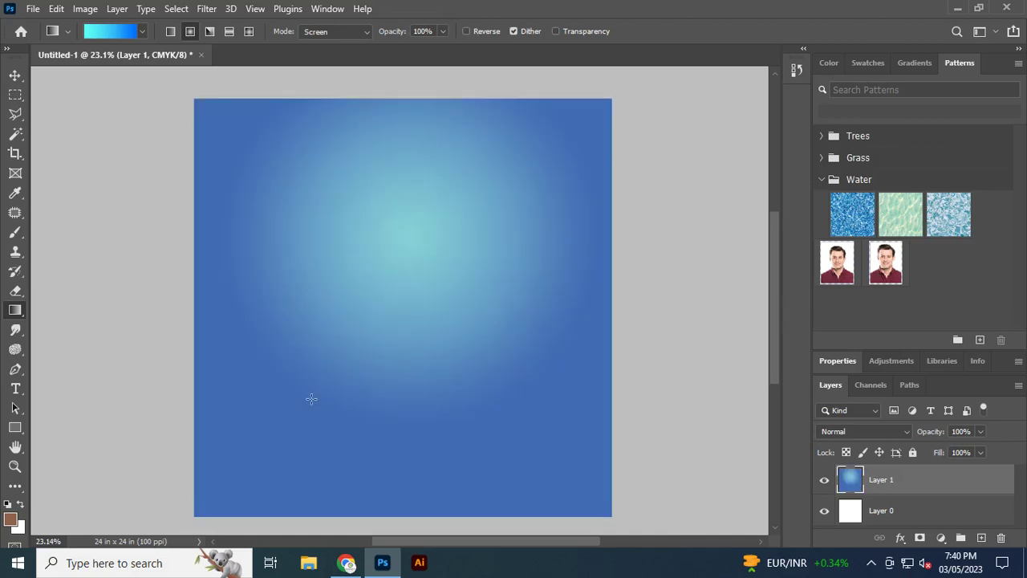
left_click(14, 77)
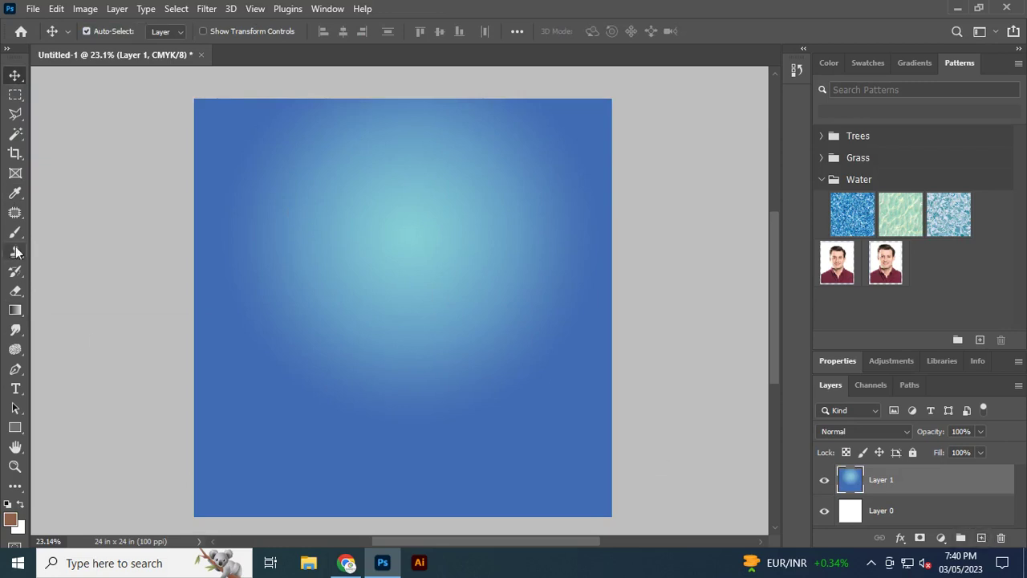
Add a text object near the canvas's upper-left corner and set its colour to white (ffffff)
left_click(14, 391)
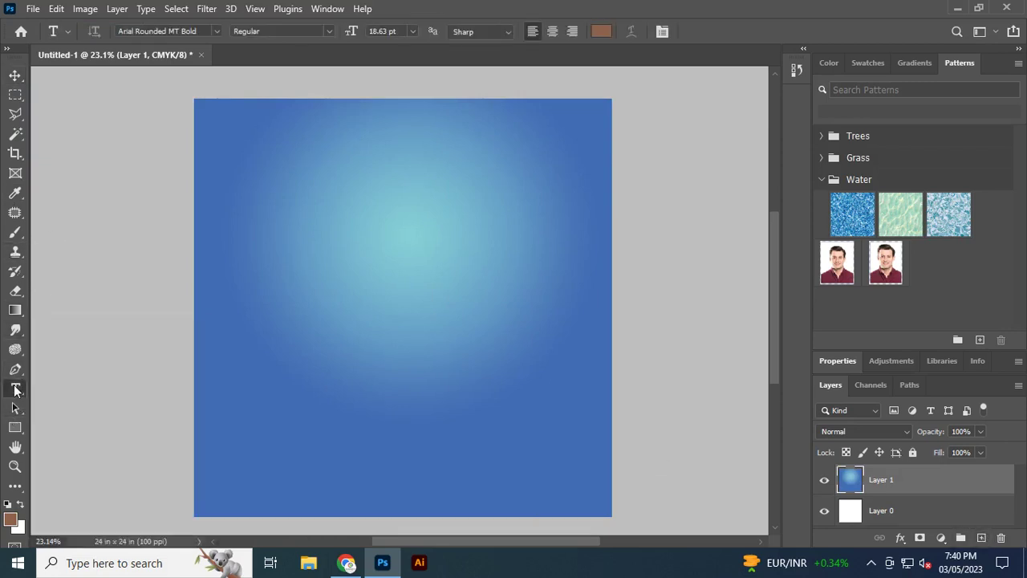
left_click(258, 152)
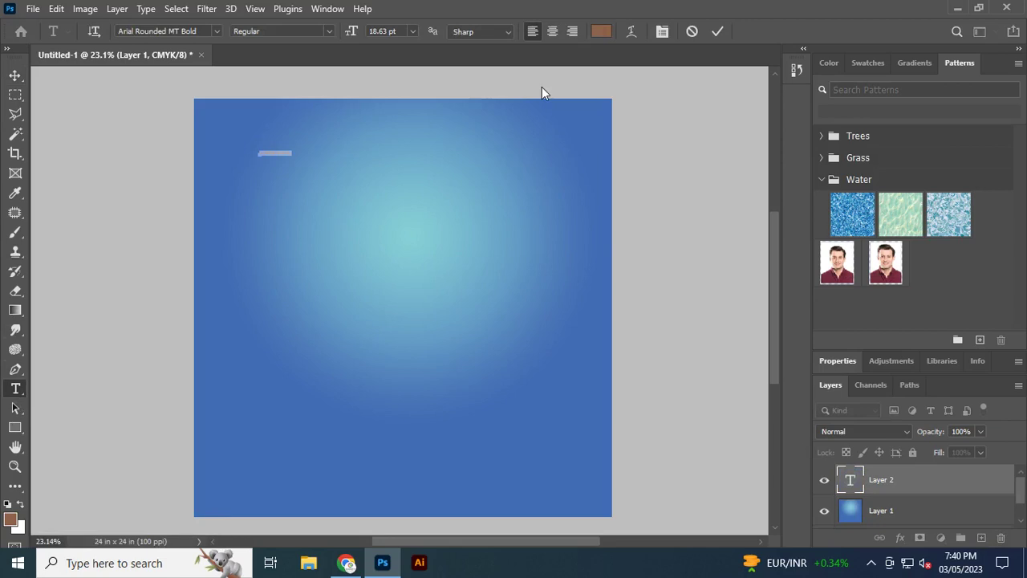
left_click(601, 30)
type("ffffff")
left_click(814, 165)
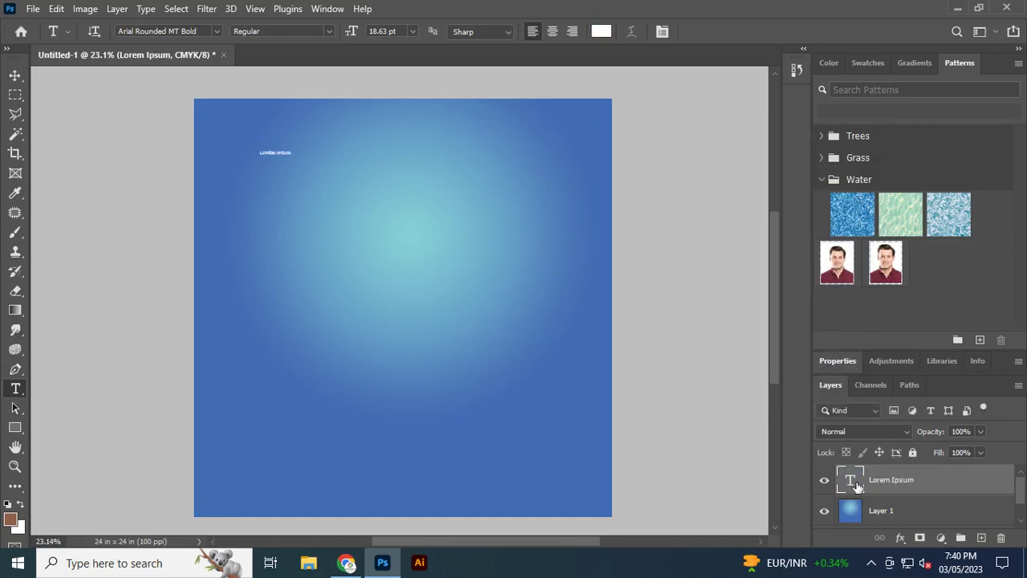
Replace the placeholder text with "for this offer" and finish text editing
key("BackSpace")
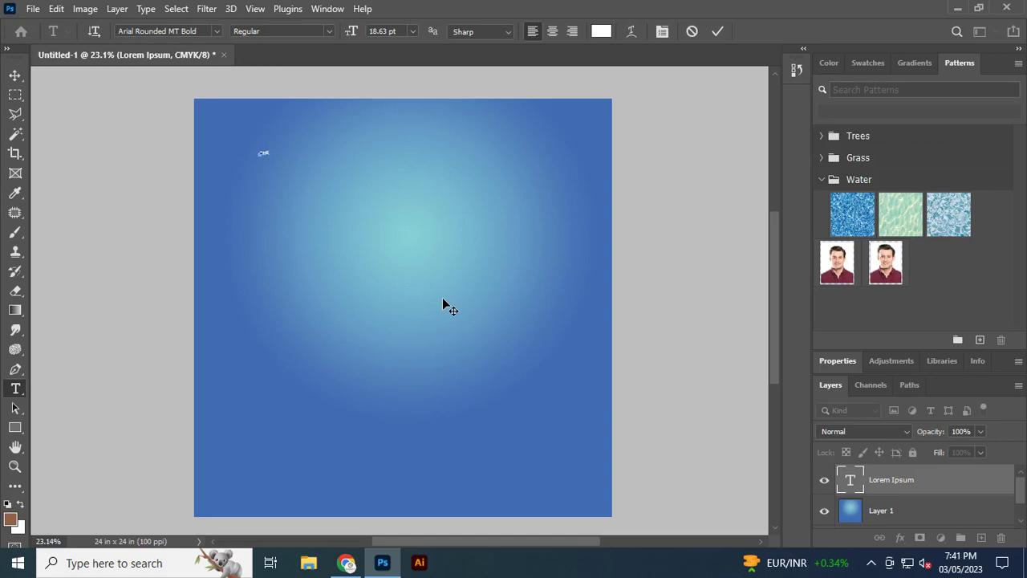
key("BackSpace")
left_click(15, 75)
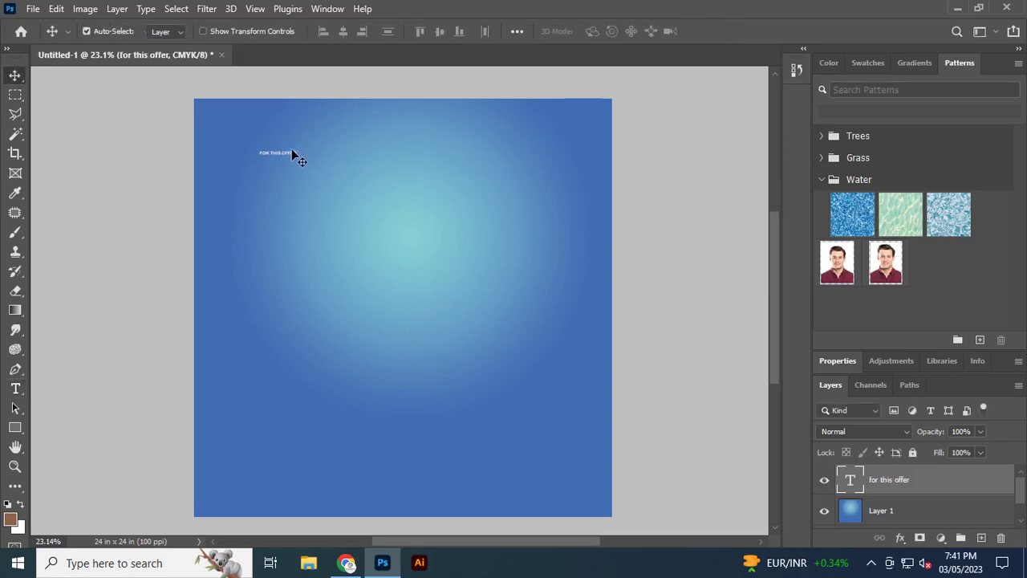
Undo the accidental background selection and move the "for this offer" text to the upper middle of the canvas
left_click_drag(286, 154, 374, 165)
key("ctrl+z")
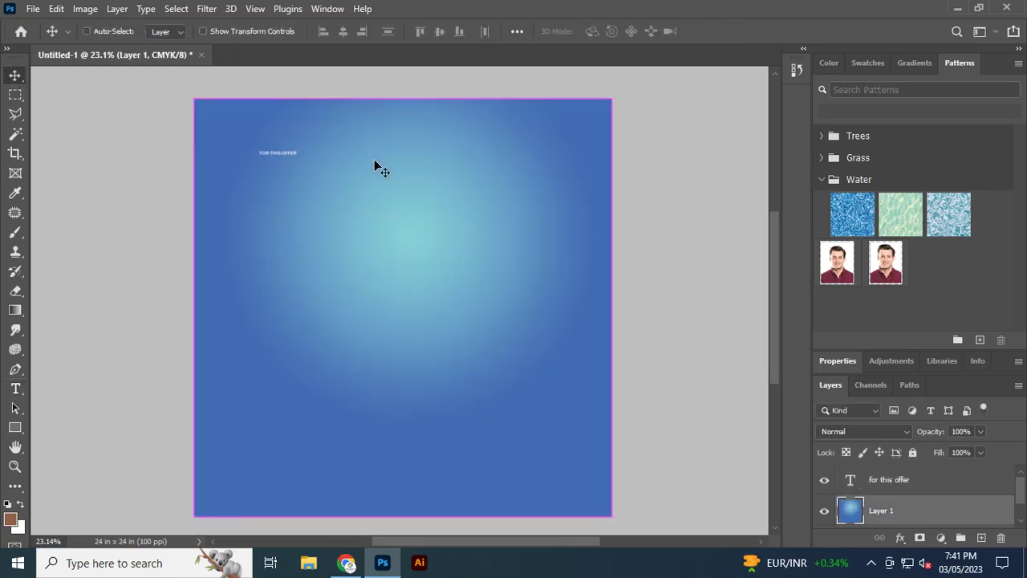
left_click(905, 485)
left_click_drag(281, 158, 405, 157)
Scale the "for this offer" text to about 886% and centre it horizontally as a heading across the top of the canvas
key("ctrl+t")
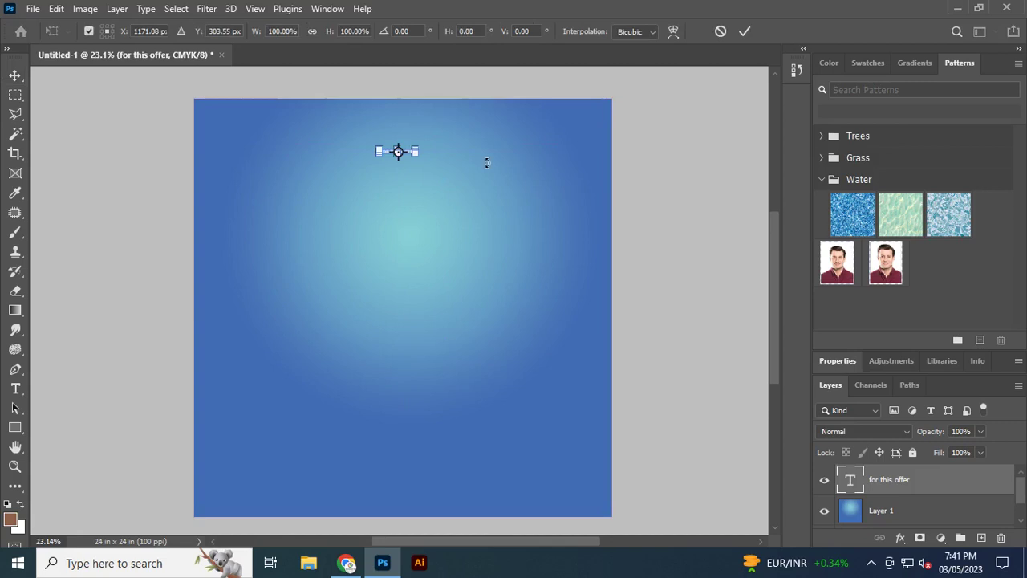
left_click_drag(416, 155, 556, 212)
left_click_drag(512, 156, 516, 160)
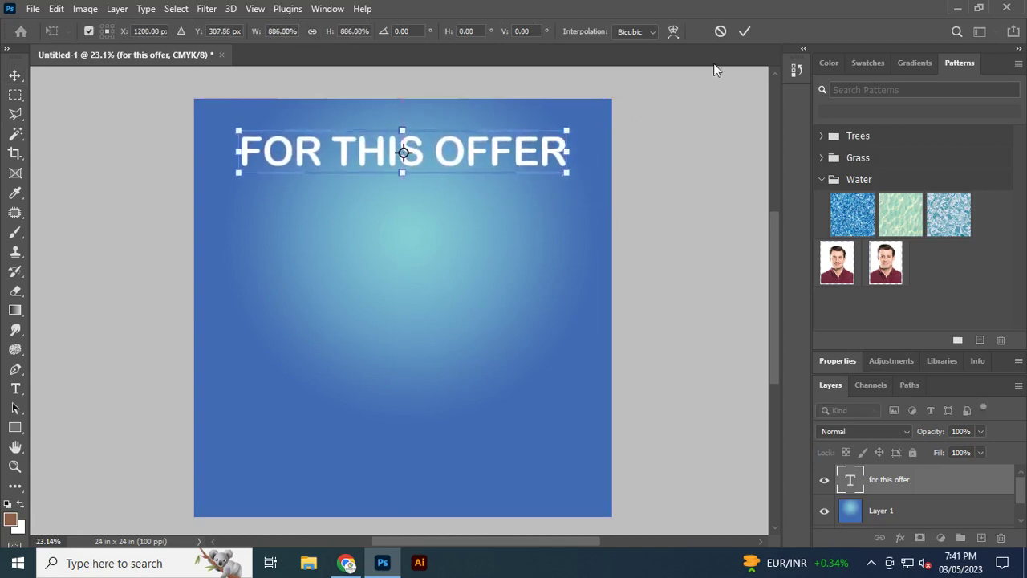
left_click(744, 31)
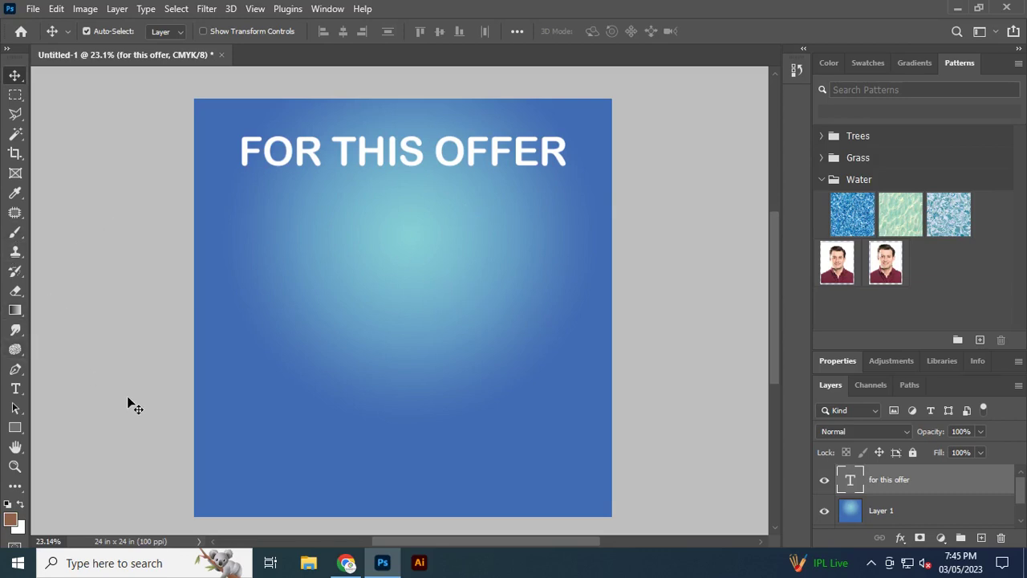
Draw an unfilled circle about 1308 px in diameter with a 1 px stroke, overlapping the canvas's lower-right edge
key("m")
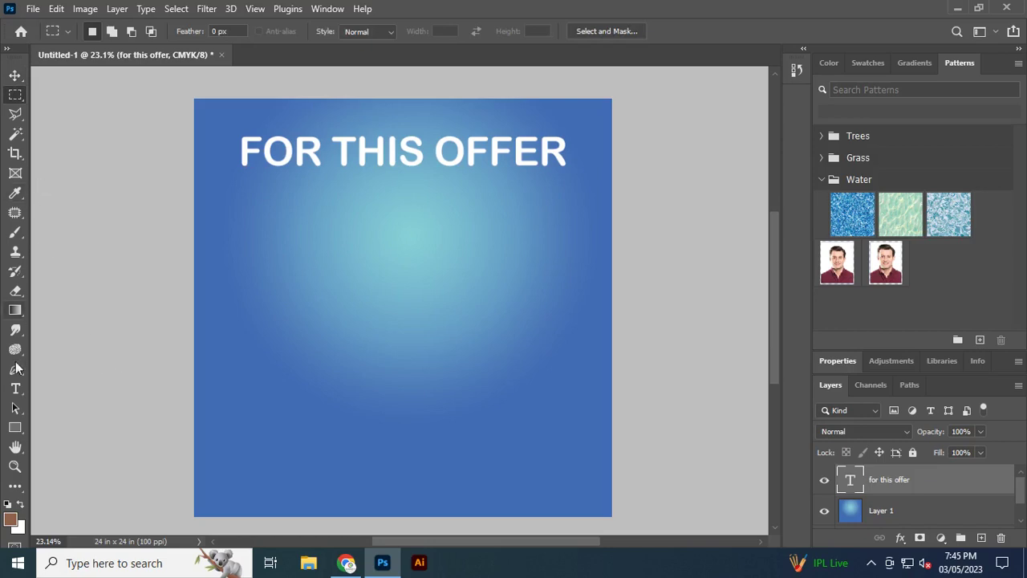
left_click(15, 428)
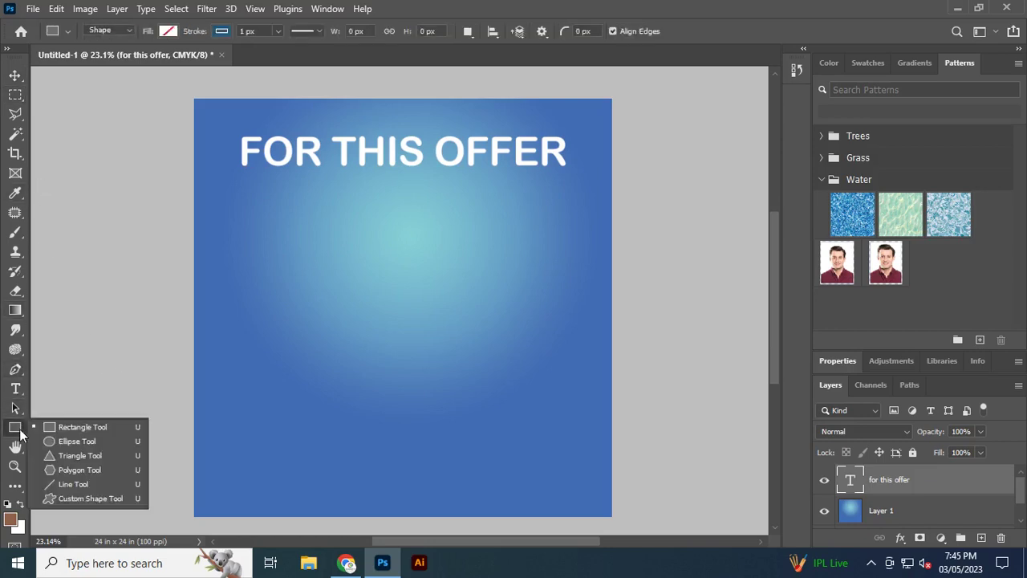
left_click(75, 442)
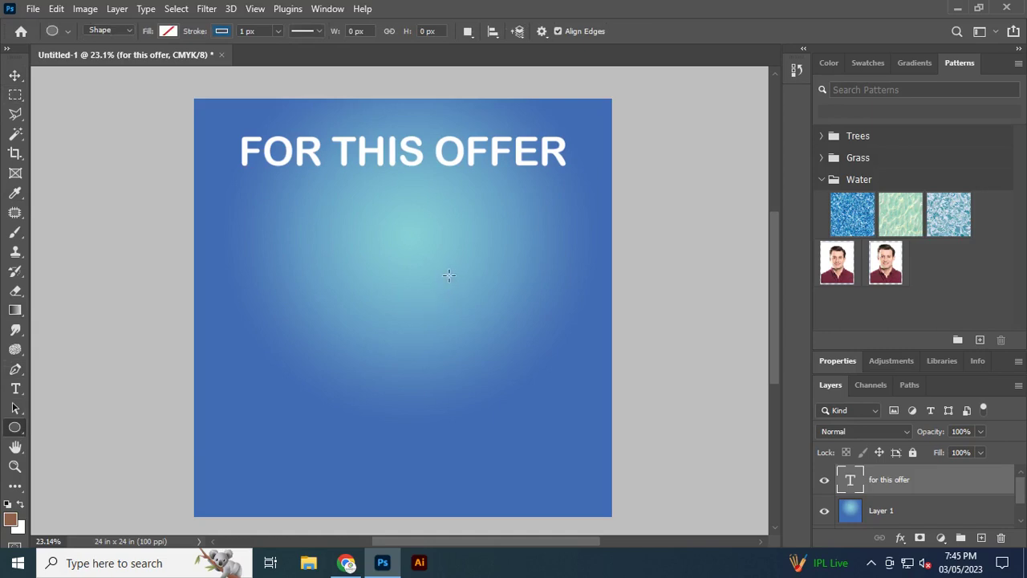
left_click_drag(440, 275, 668, 504)
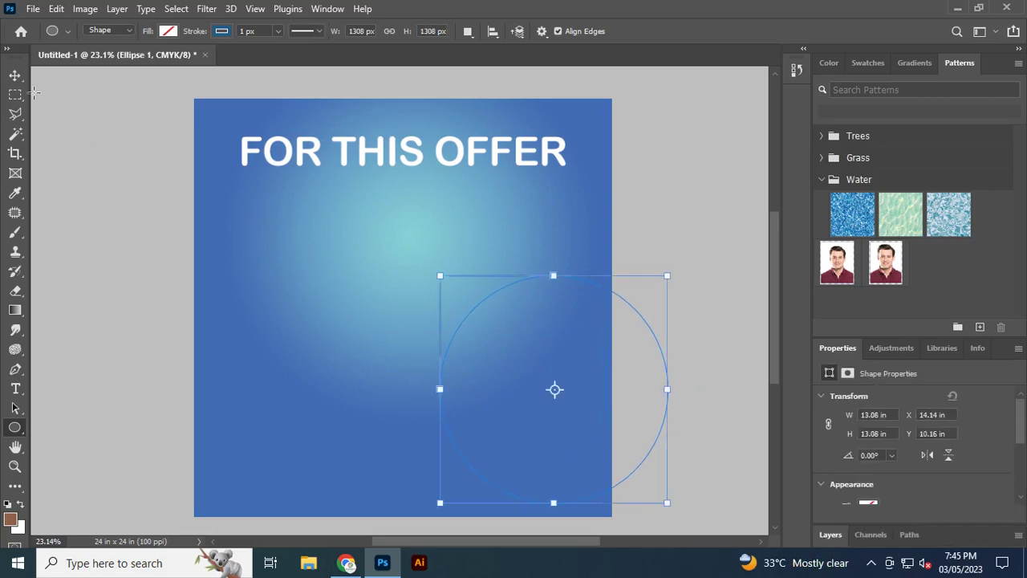
Try to move the circle up and to the left, undoing each accidental shift of the gradient background
key("v")
left_click_drag(508, 290, 434, 242)
key("ctrl+z")
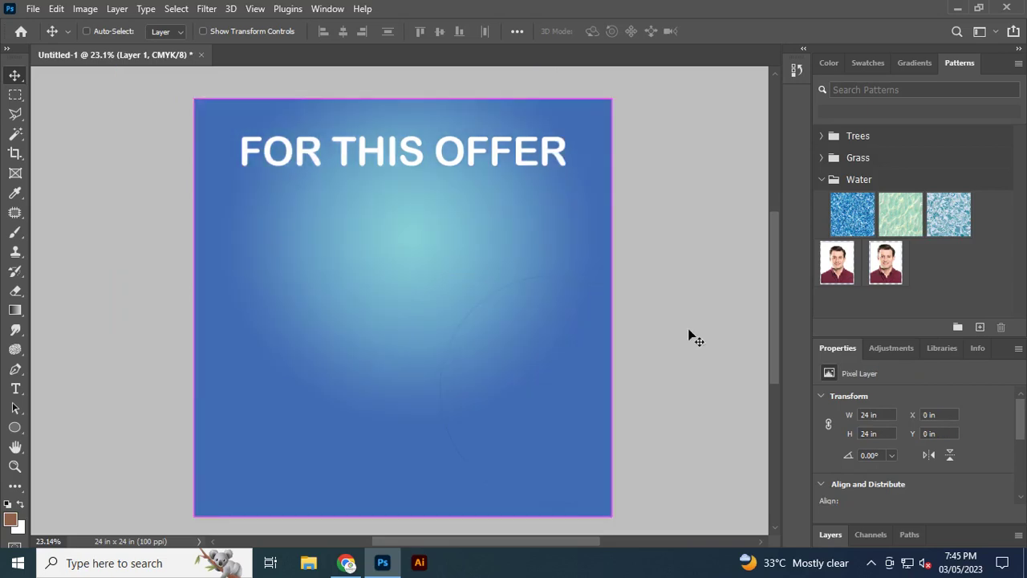
key("F7")
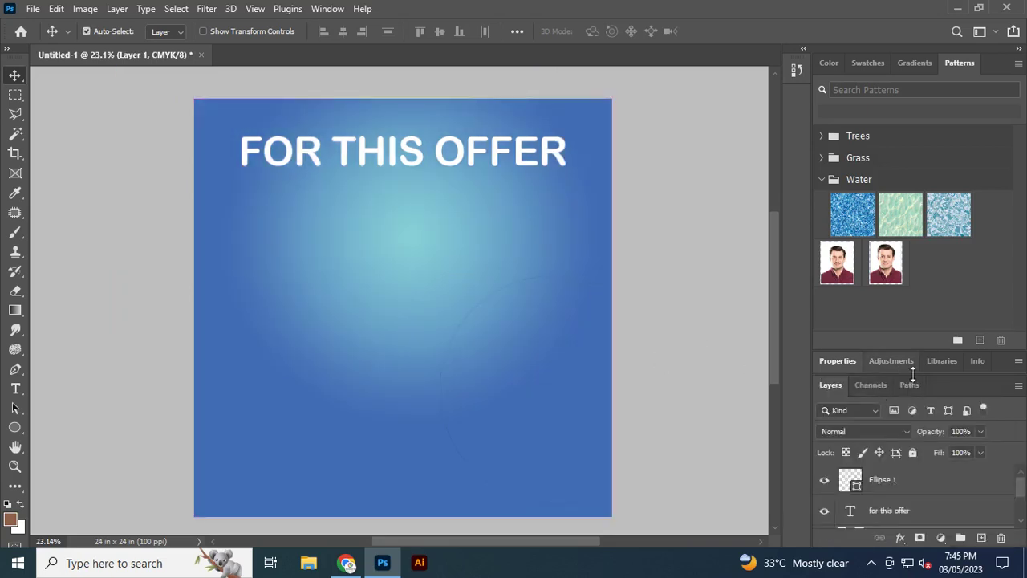
left_click(915, 484)
left_click_drag(555, 275, 527, 261)
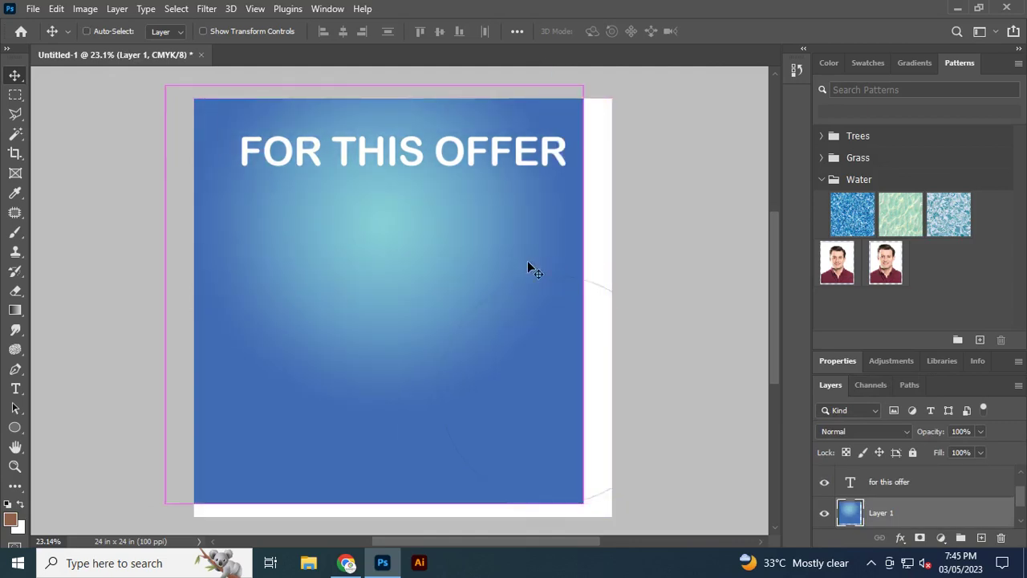
key("ctrl+z")
key("ctrl")
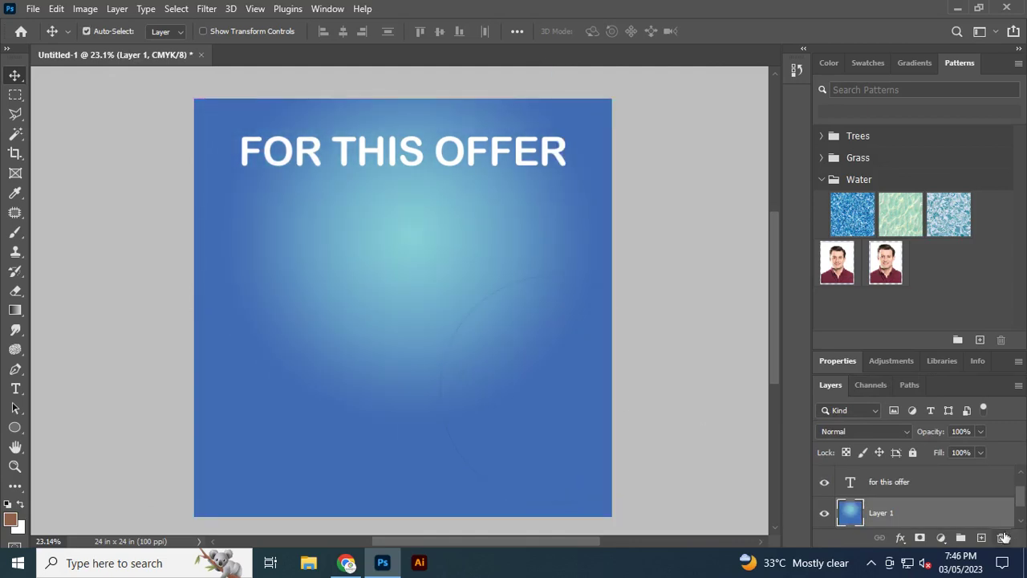
Lock the gradient background layer completely and select the circle's layer
left_click(913, 454)
left_click_drag(1021, 499, 1024, 481)
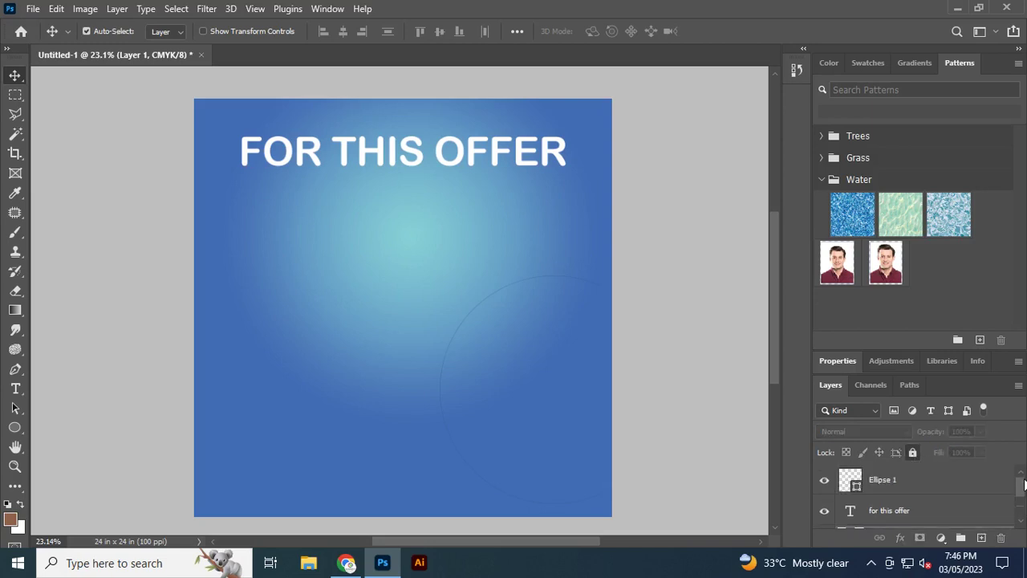
left_click(931, 482)
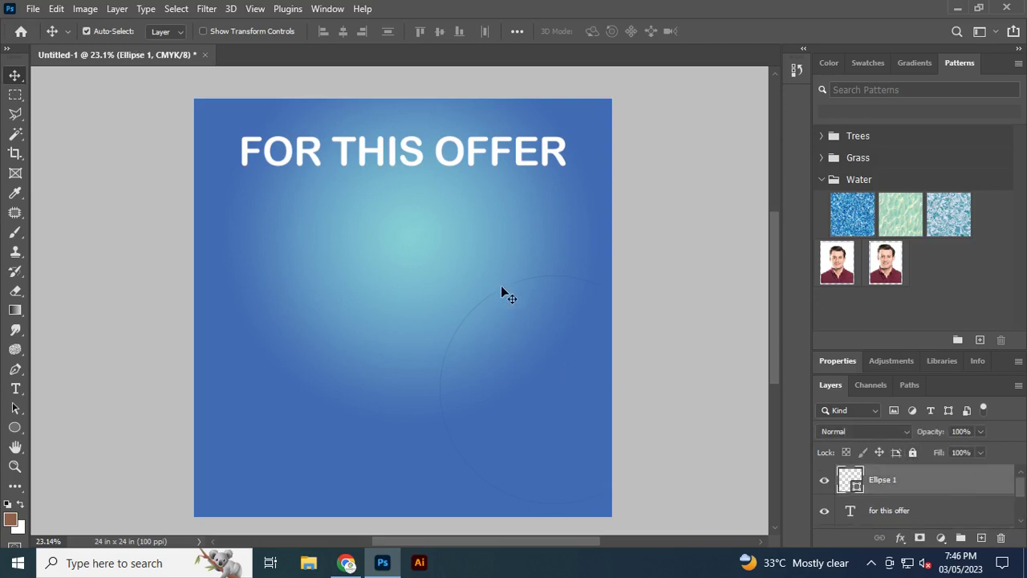
Move the circle inside the canvas below the heading, with its centre at about X 1656 px, Y 1201 px
left_click_drag(503, 287, 576, 328)
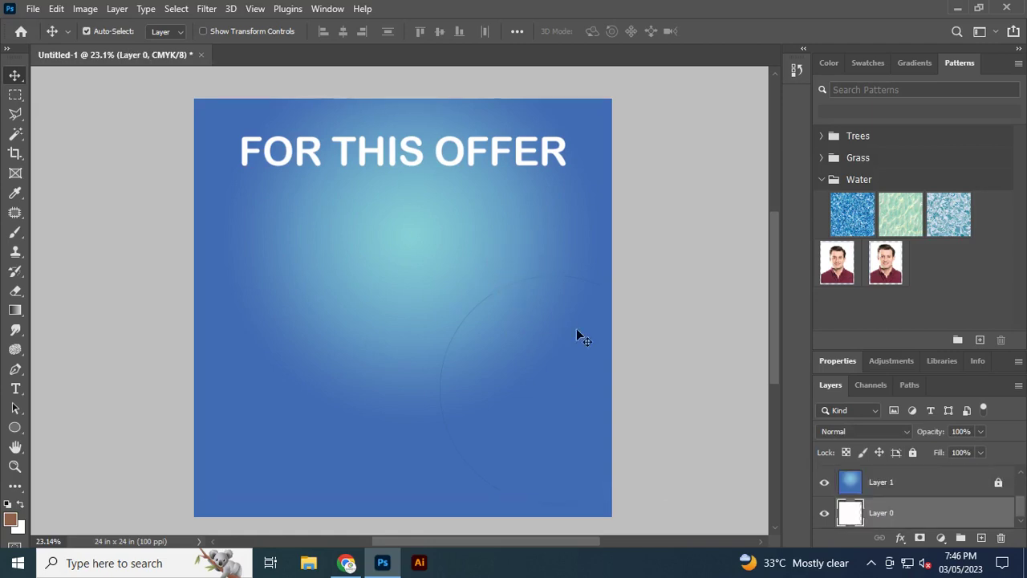
scroll(953, 491, "up", 2)
left_click(945, 481)
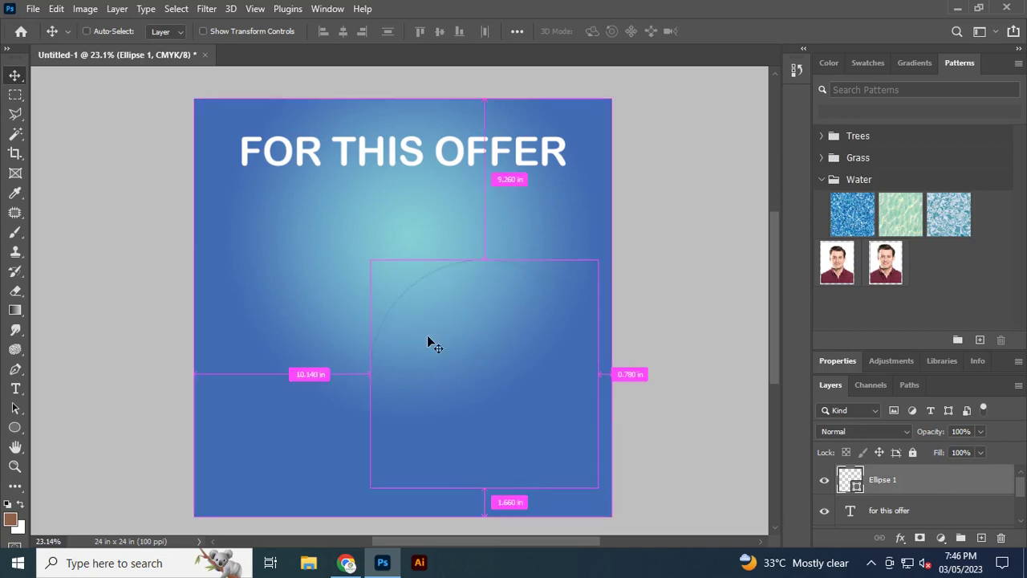
key("ctrl+t")
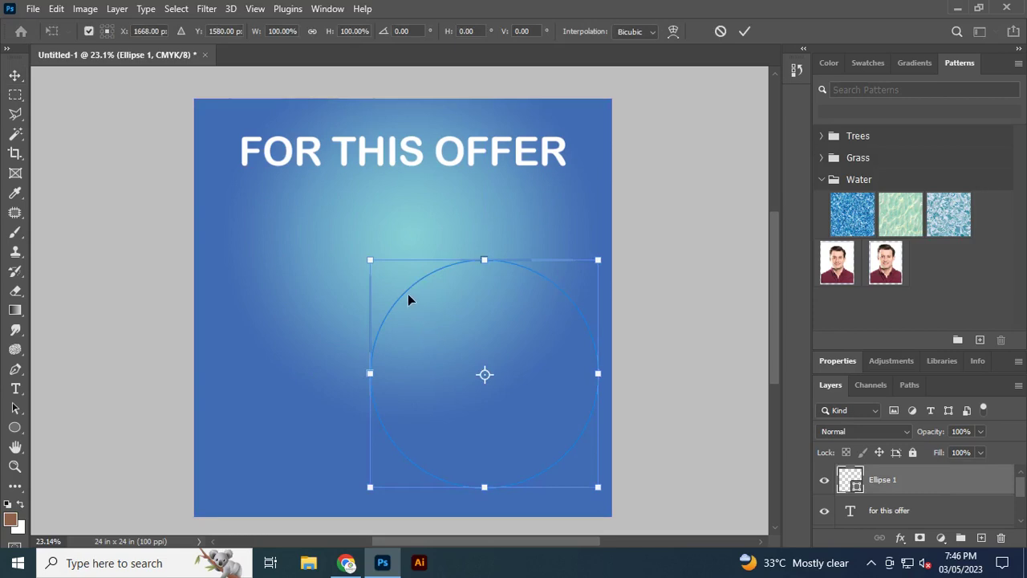
left_click_drag(401, 297, 401, 236)
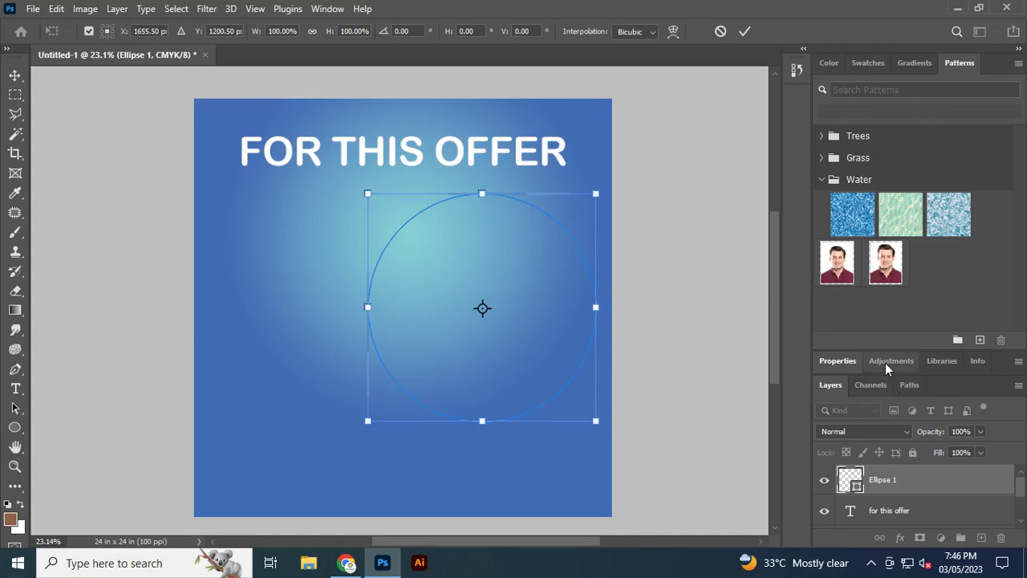
Give the circle a gradient fill and set the gradient style to Radial
left_click(15, 427)
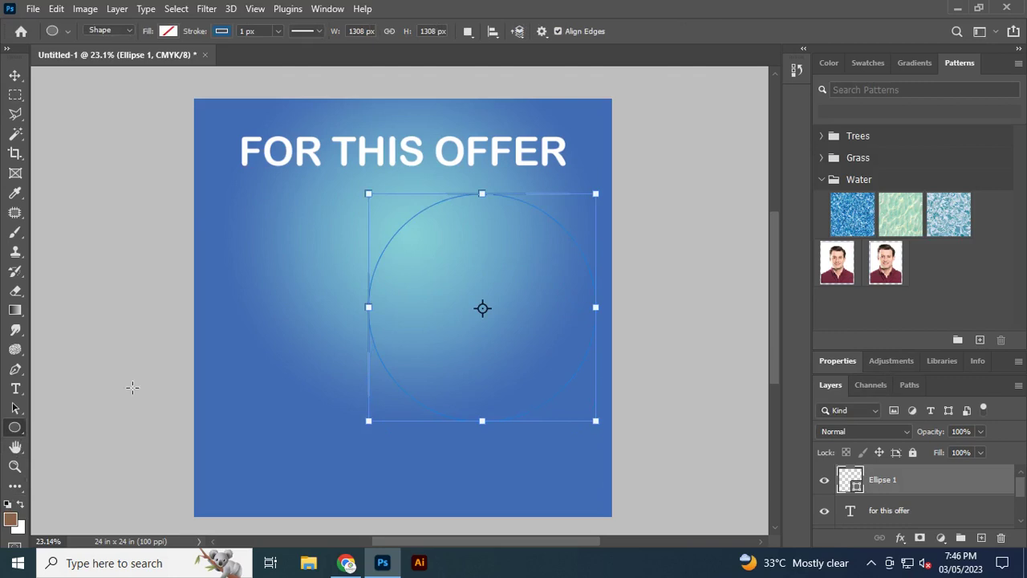
left_click(169, 31)
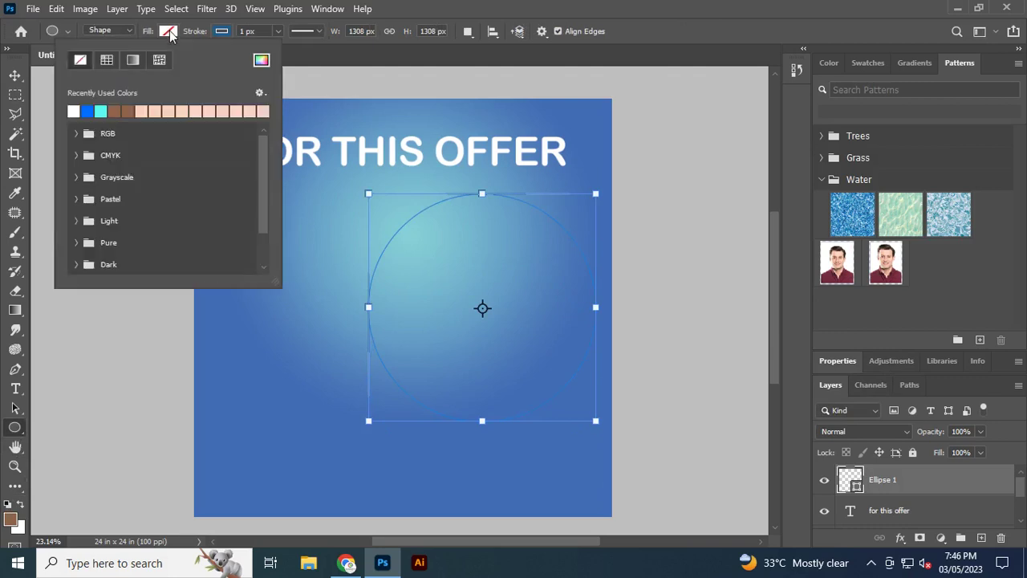
left_click(133, 61)
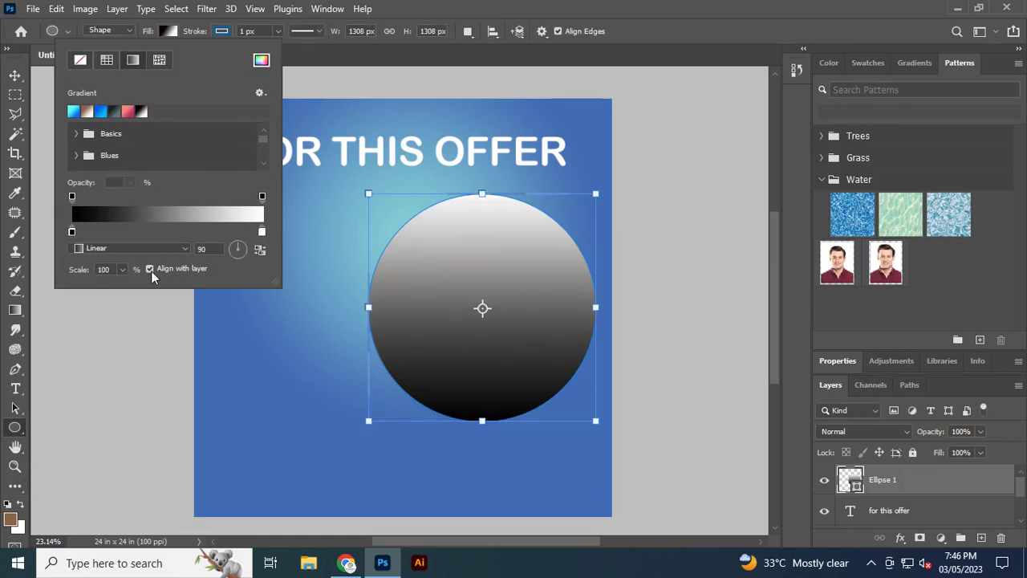
left_click(79, 249)
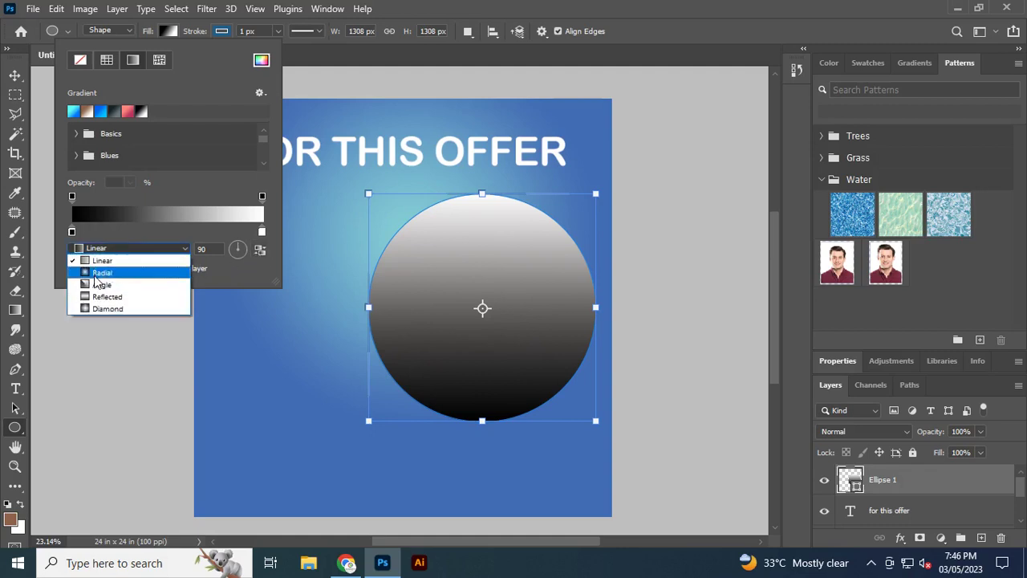
left_click(93, 274)
Apply the salmon-to-magenta preset to the circle's fill and shift the salmon colour stop inward to about a quarter of the gradient
left_click(73, 232)
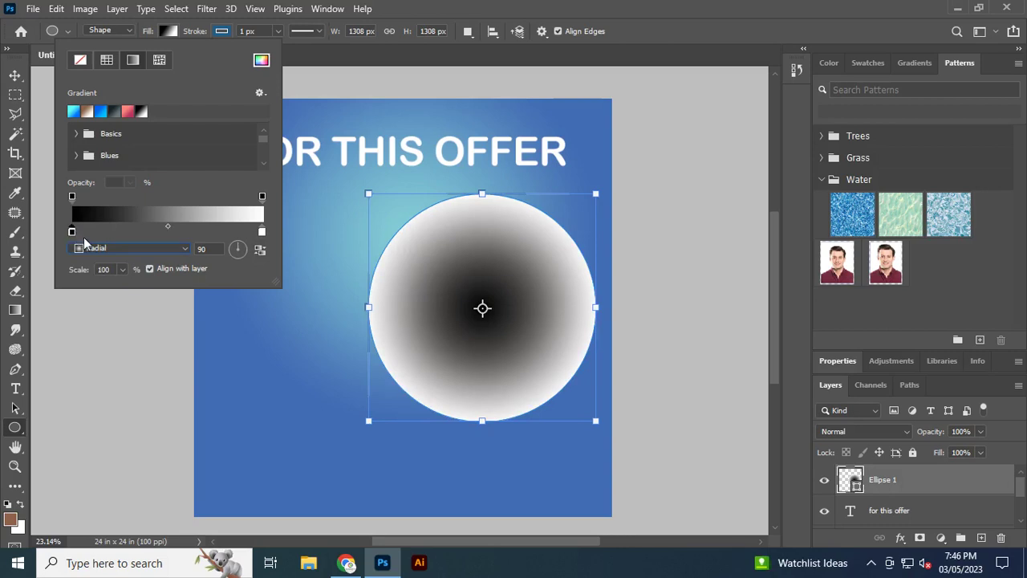
left_click(72, 197)
left_click(127, 113)
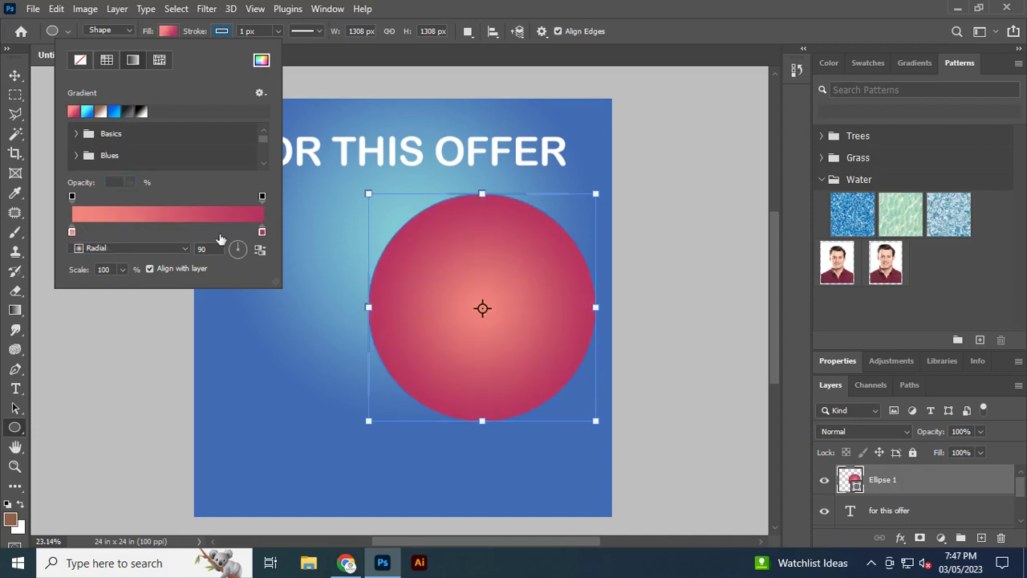
left_click_drag(73, 232, 122, 232)
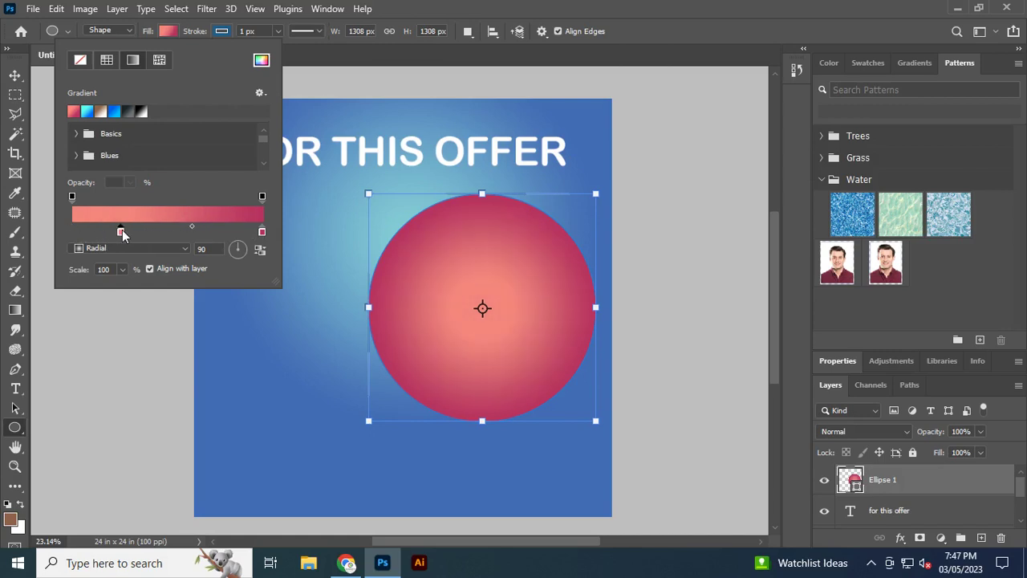
key("Return")
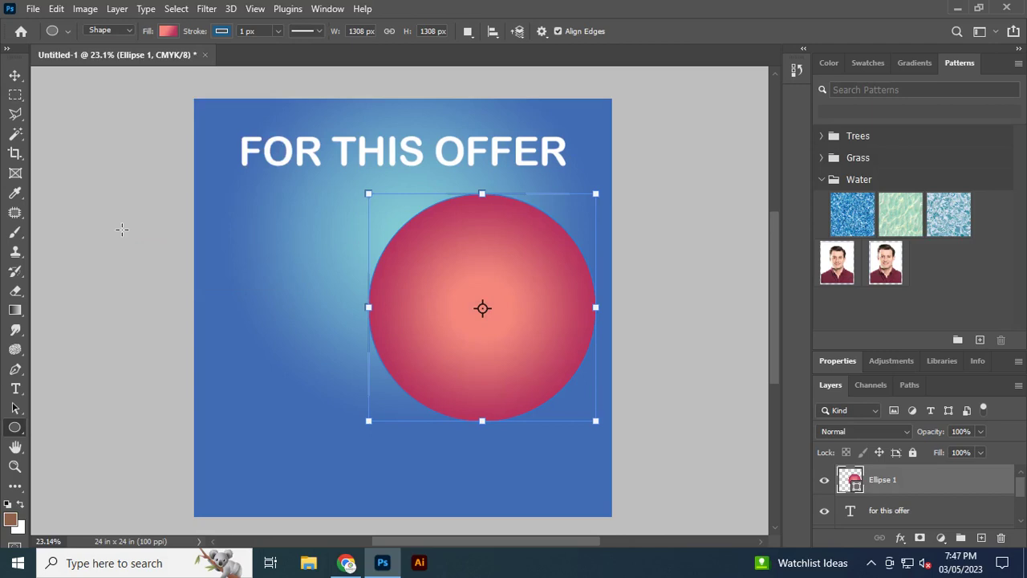
left_click(15, 77)
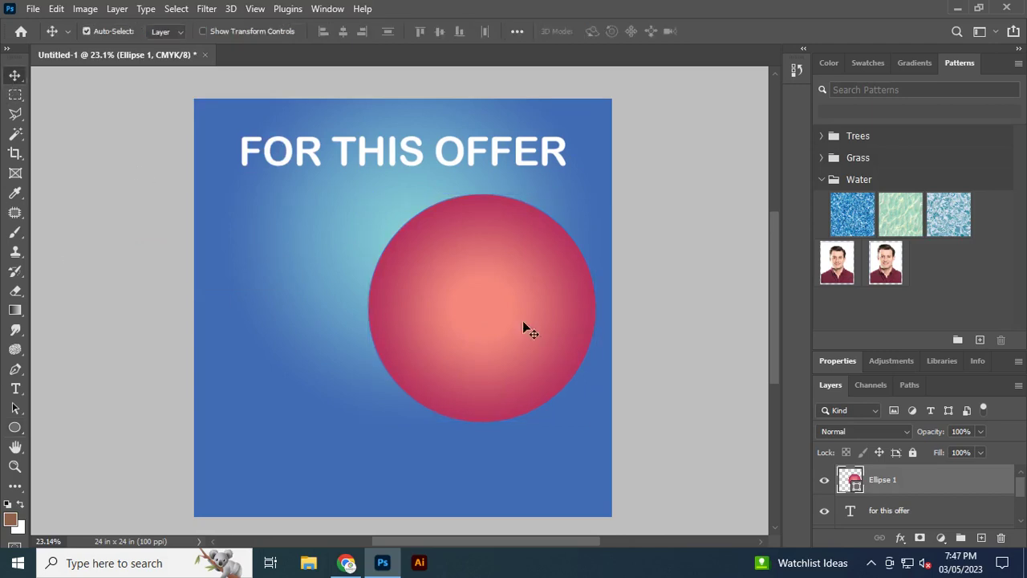
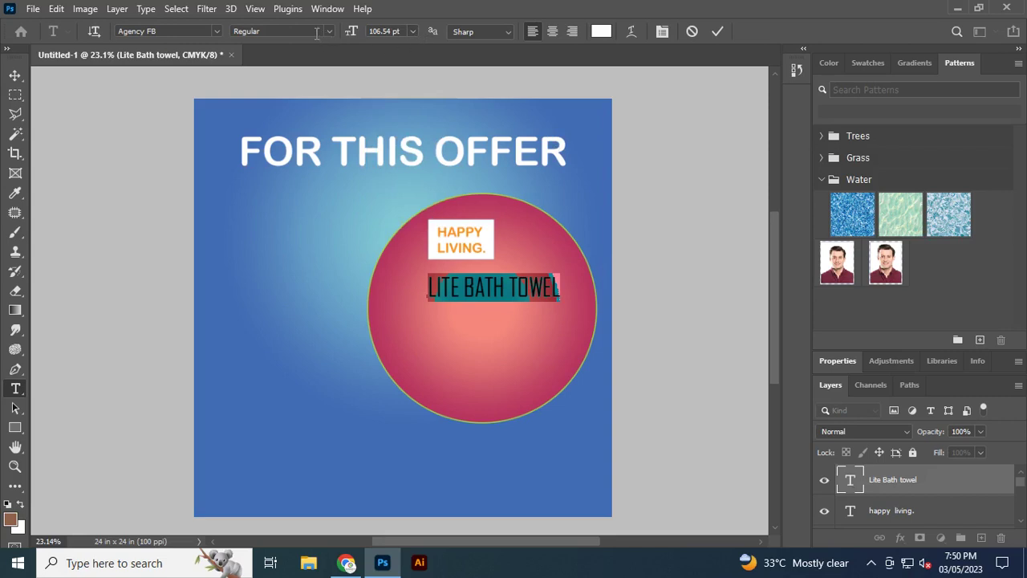
Set the "Lite Bath towel" text to the Bold style and nudge it slightly left and up beneath the HAPPY LIVING label
left_click(327, 33)
left_click(288, 58)
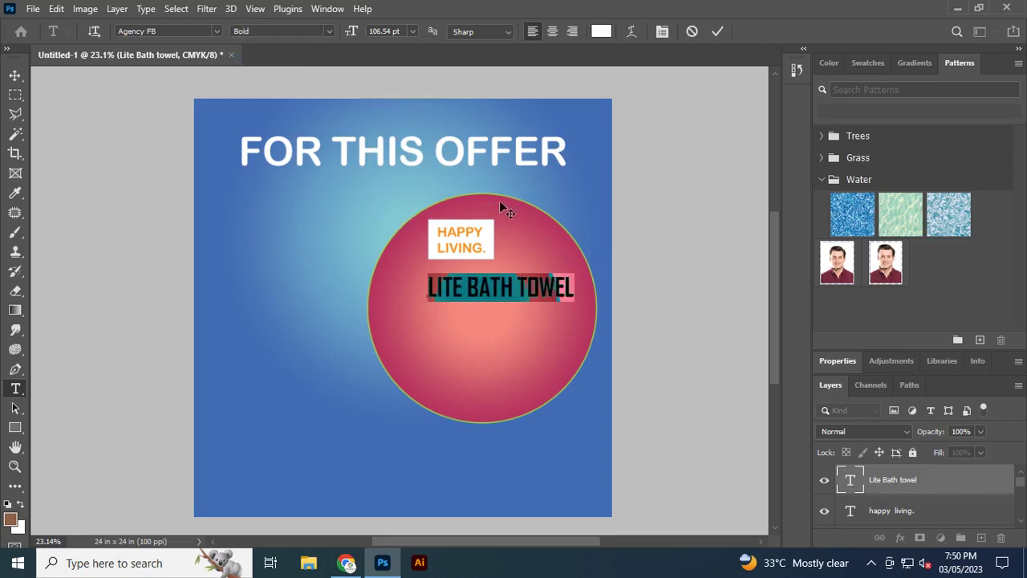
left_click(716, 31)
left_click_drag(523, 289, 519, 295)
key("shift+Up")
key("shift+Up")
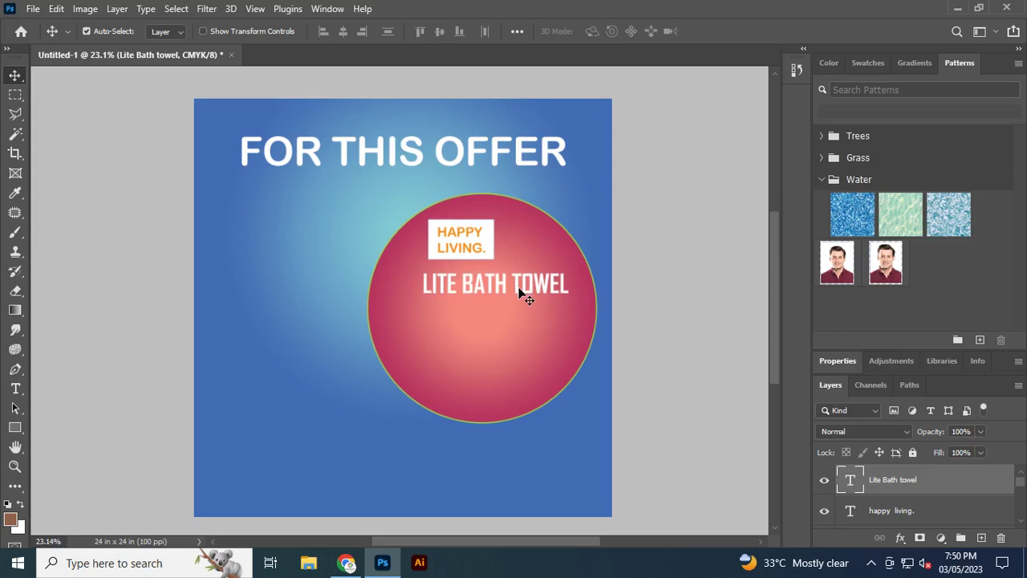
Start a new text layer in Agency FB Bold inside the circle, just below the LITE BATH TOWEL line
left_click(16, 389)
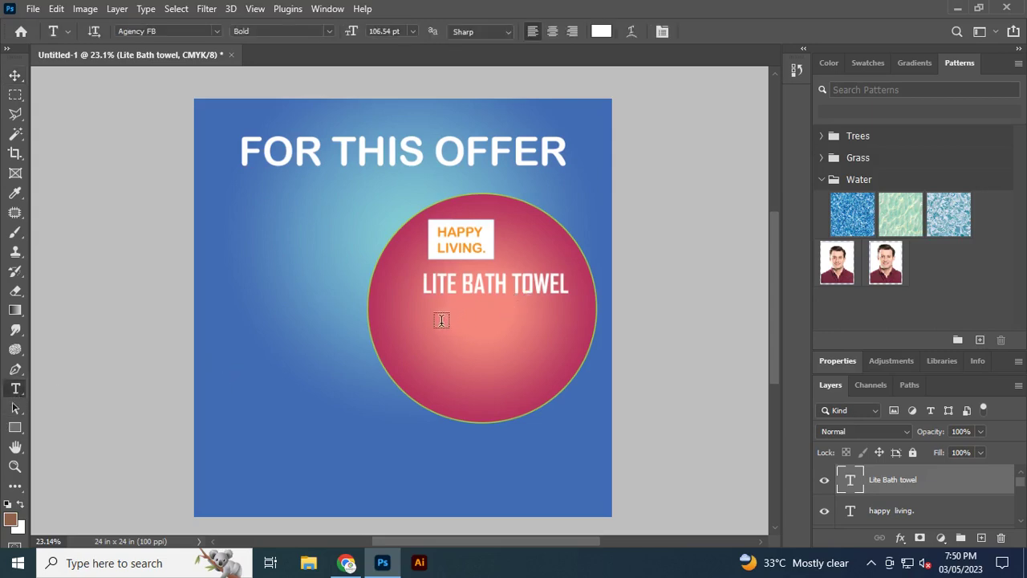
left_click(218, 32)
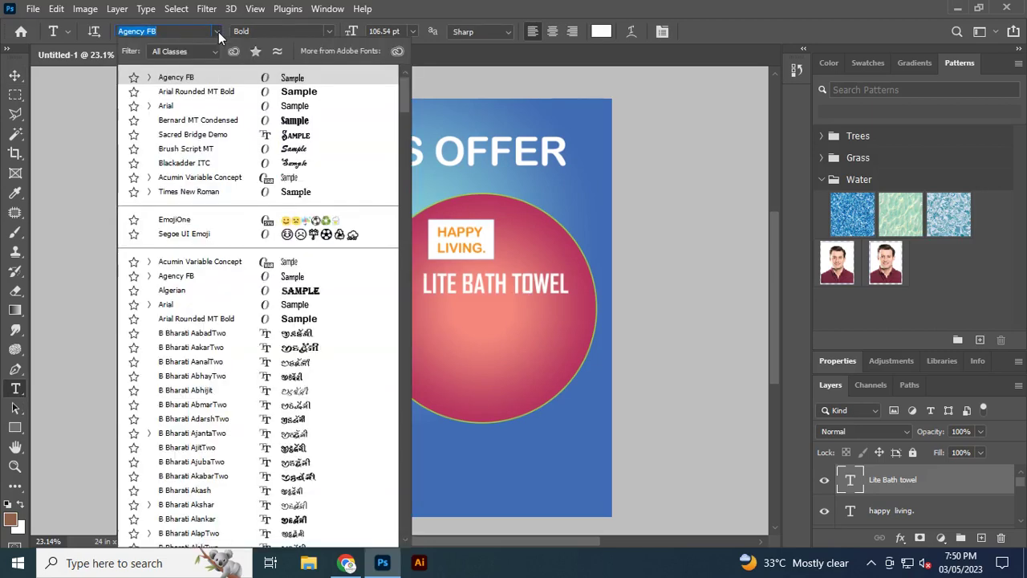
left_click(218, 32)
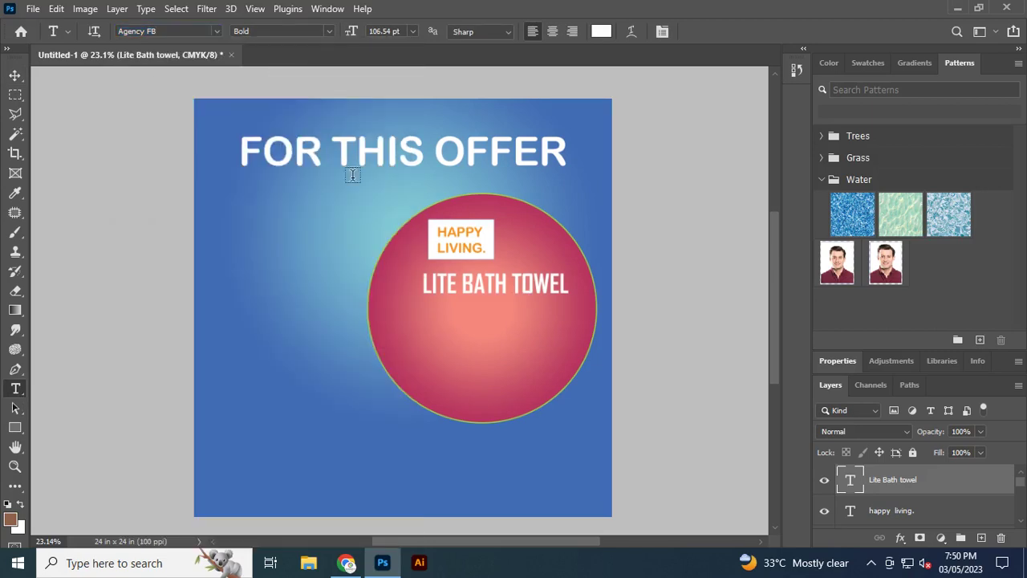
left_click(433, 318)
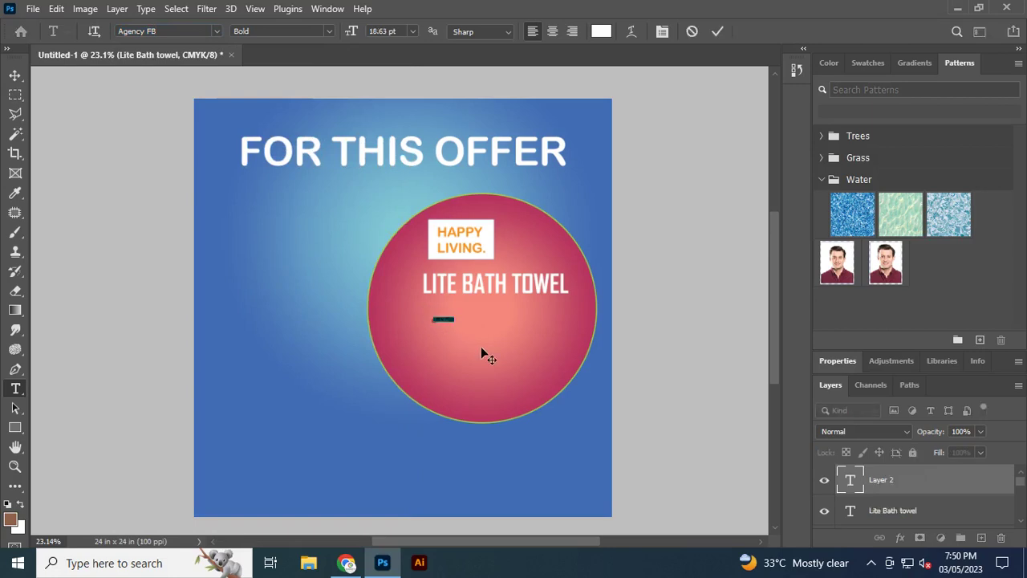
Open the Glyphs panel and enlarge it to show more characters at once
left_click(145, 9)
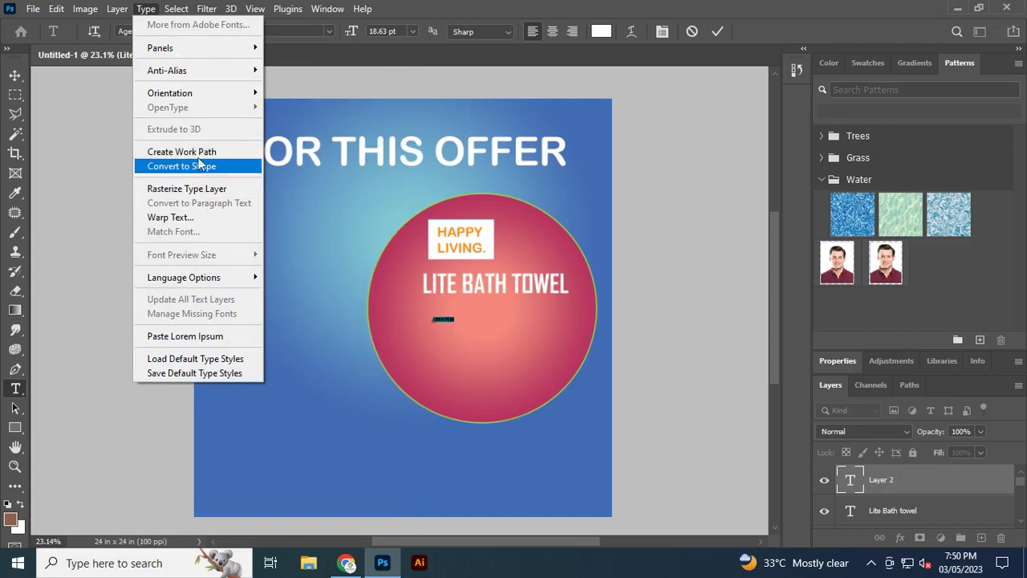
mouse_move(219, 74)
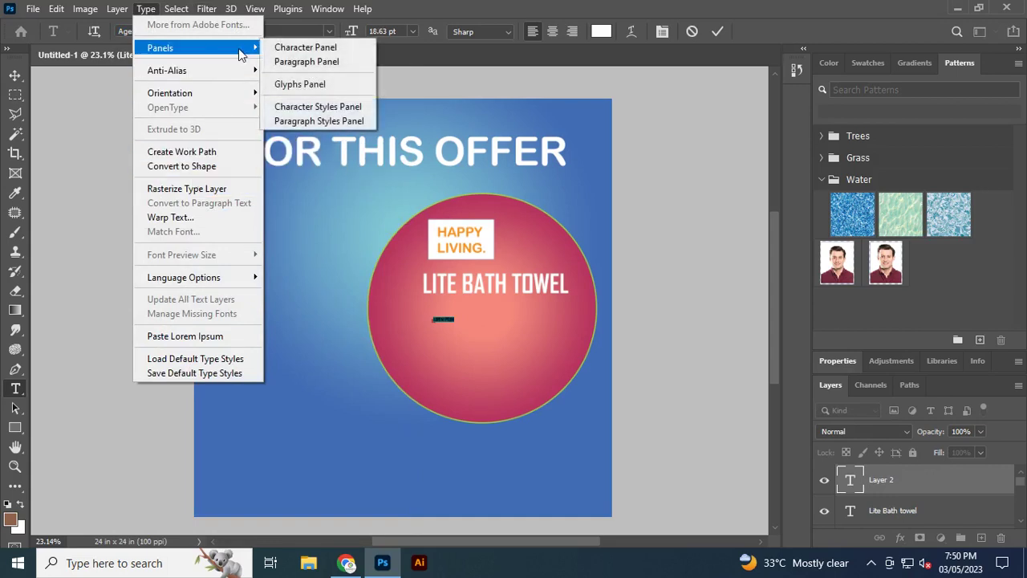
mouse_move(230, 50)
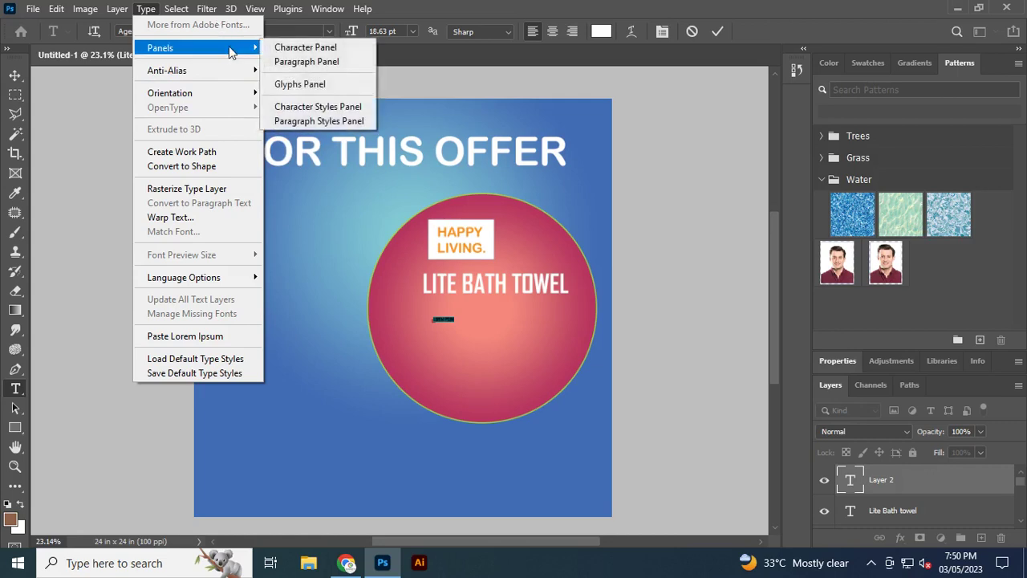
left_click(300, 83)
left_click_drag(659, 271, 680, 457)
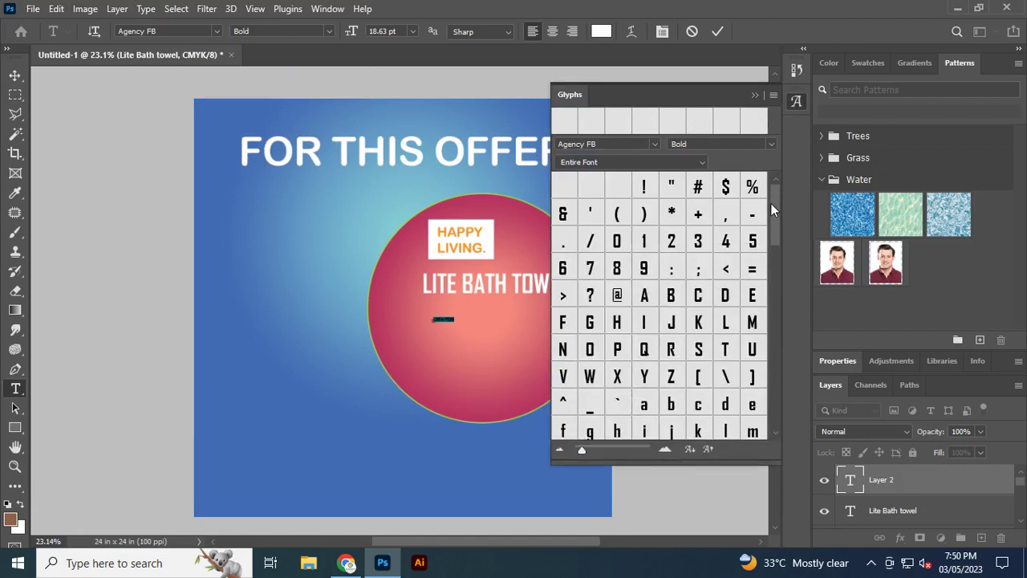
Look through the Agency FB Bold glyphs in the Entire Font set and the Basic Latin and Latin 1 set
left_click_drag(772, 203, 776, 404)
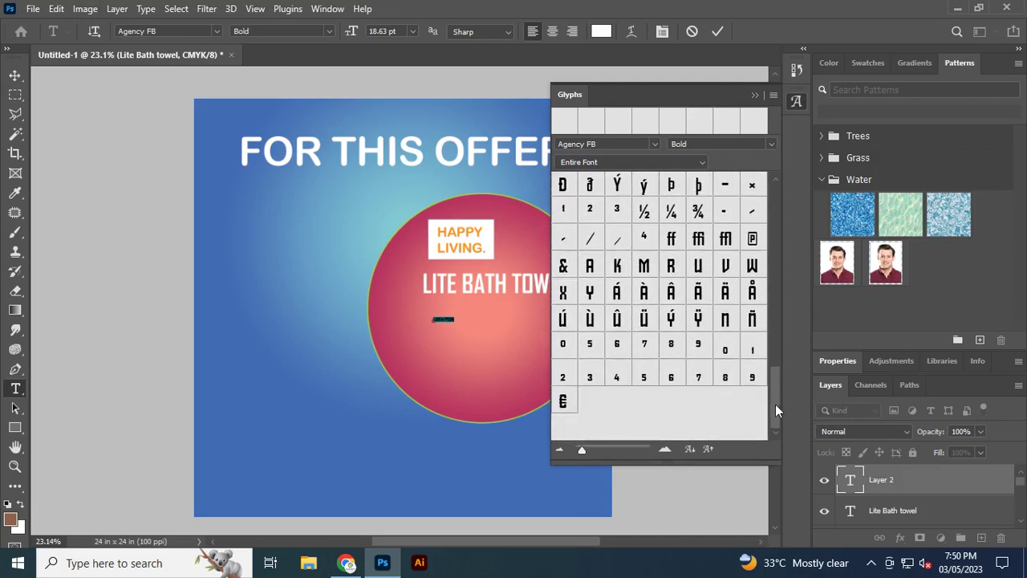
left_click_drag(776, 389, 772, 182)
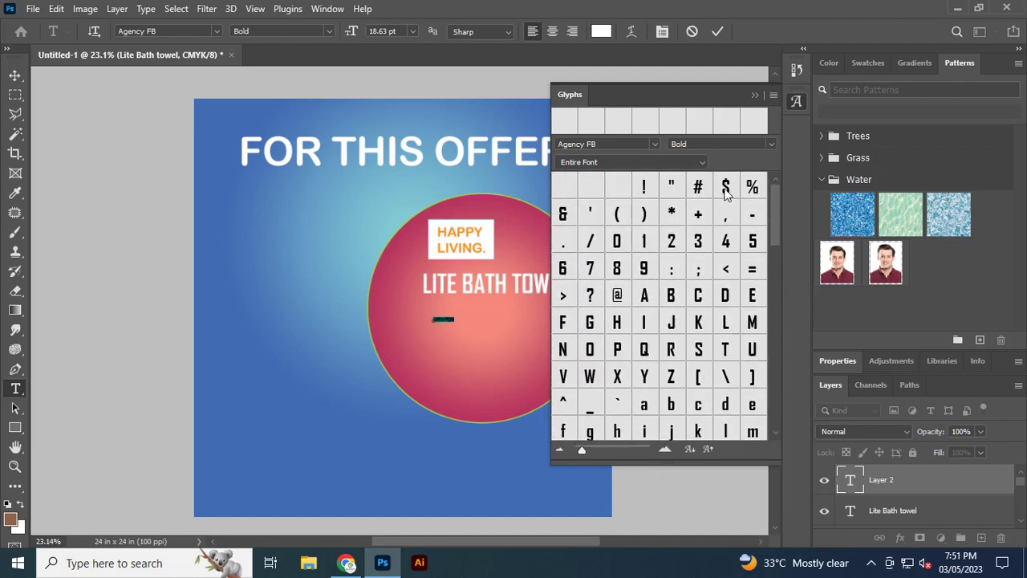
left_click(704, 162)
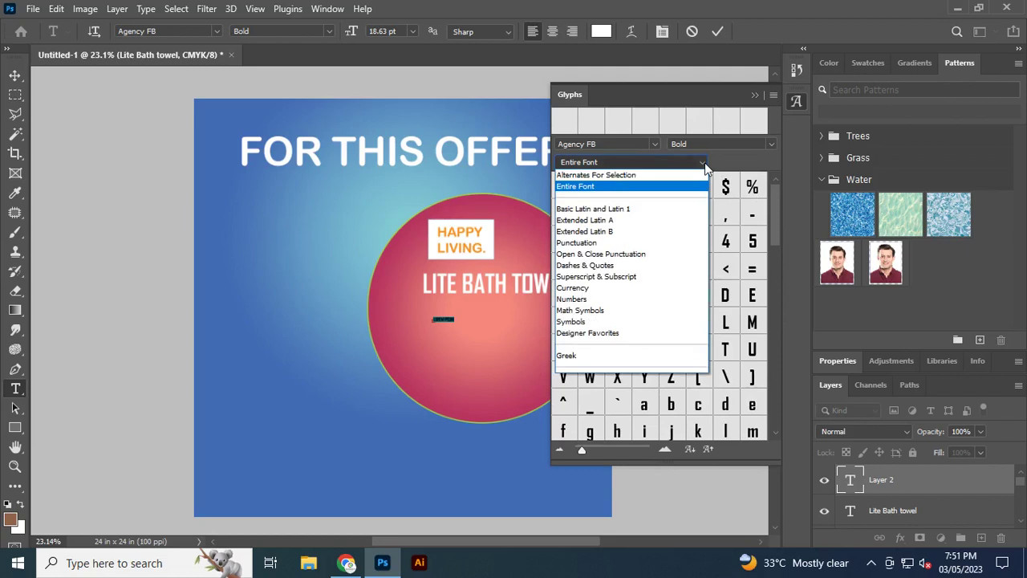
left_click(660, 213)
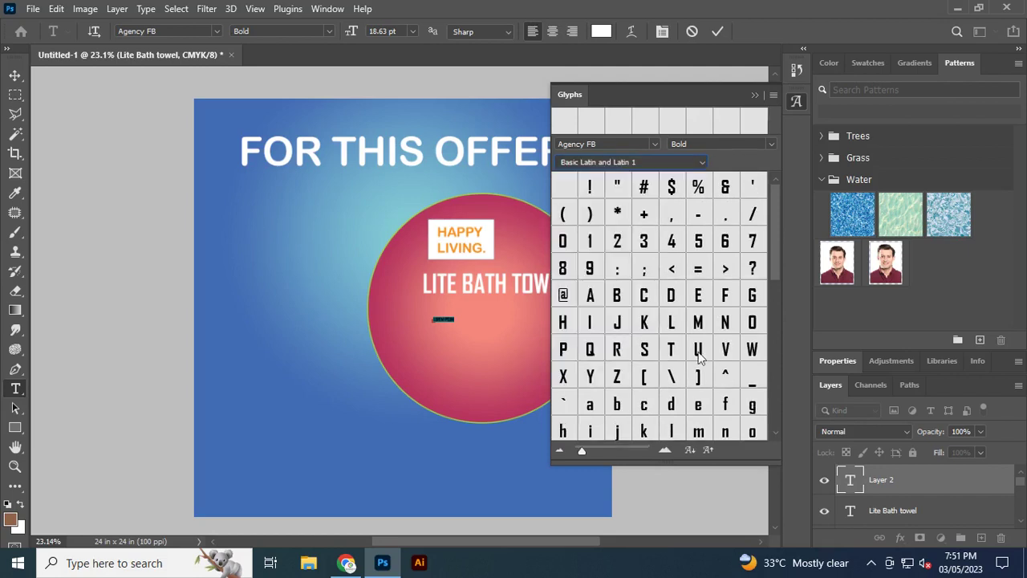
scroll(700, 361, "down", 5)
scroll(701, 367, "up", 5)
Switch the glyph font to B Bharati AabadTwo and look through its Basic Latin and Latin 1 characters
left_click(654, 145)
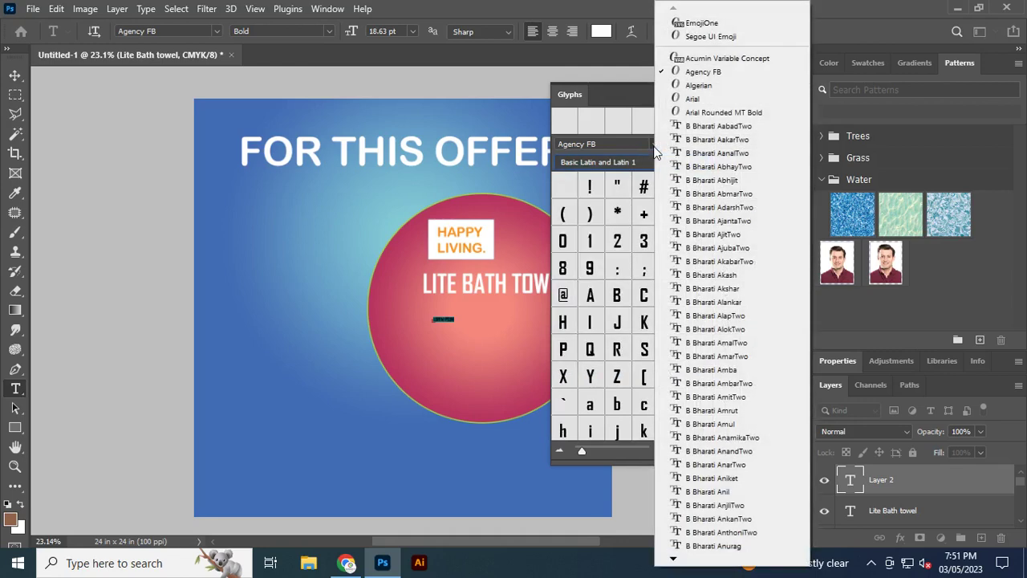
left_click(710, 127)
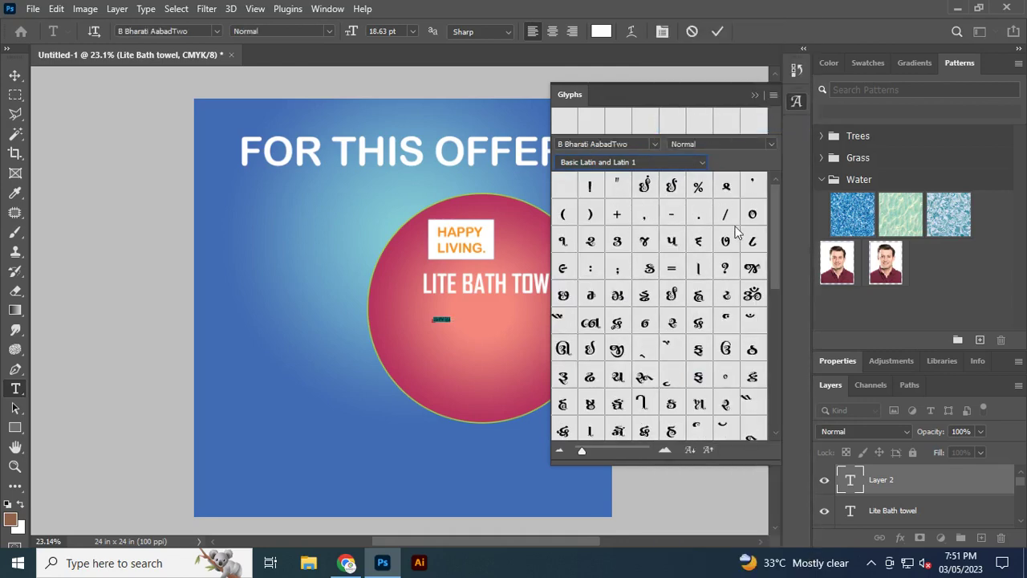
scroll(718, 321, "down", 5)
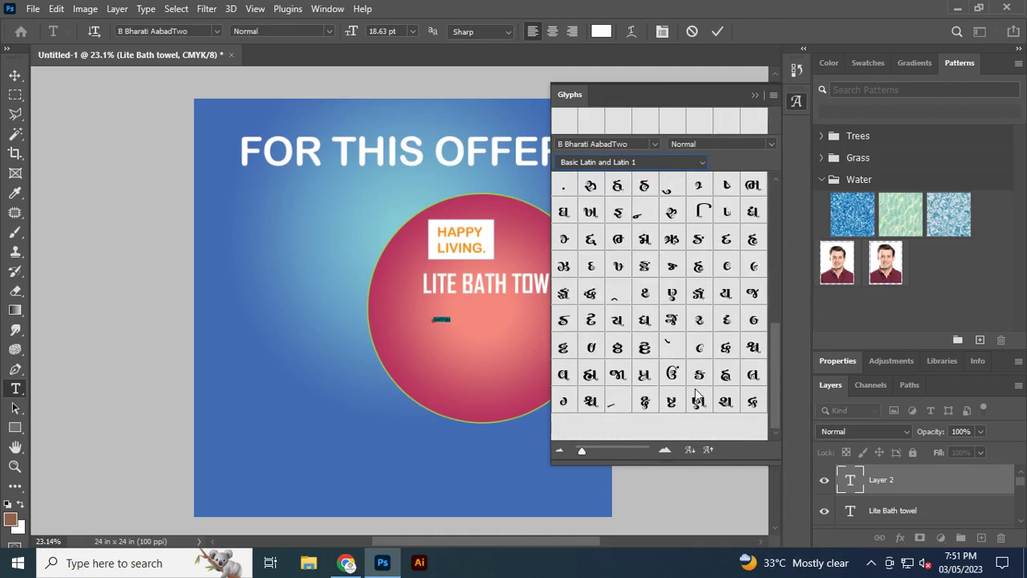
scroll(641, 406, "up", 3)
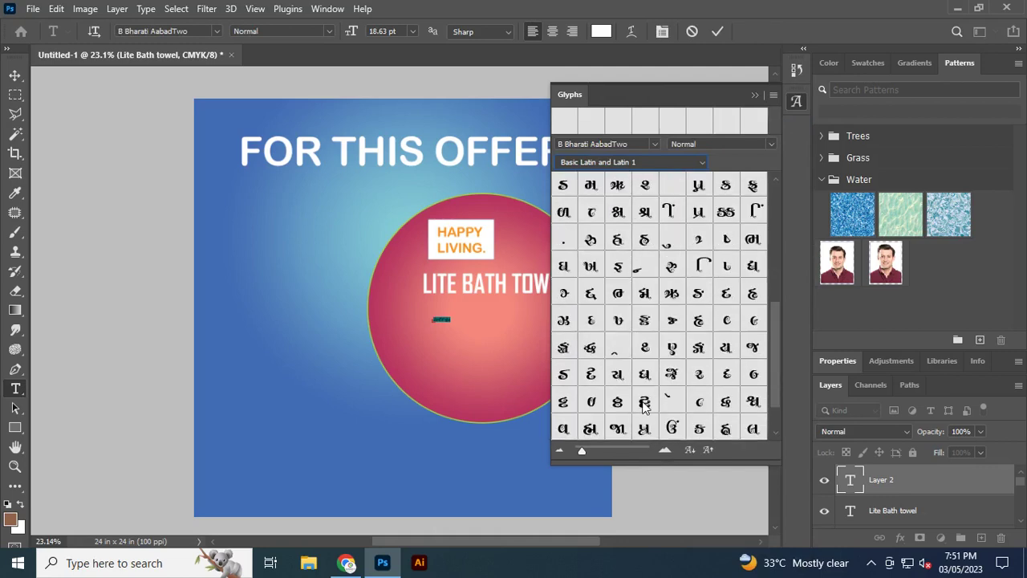
scroll(642, 407, "up", 4)
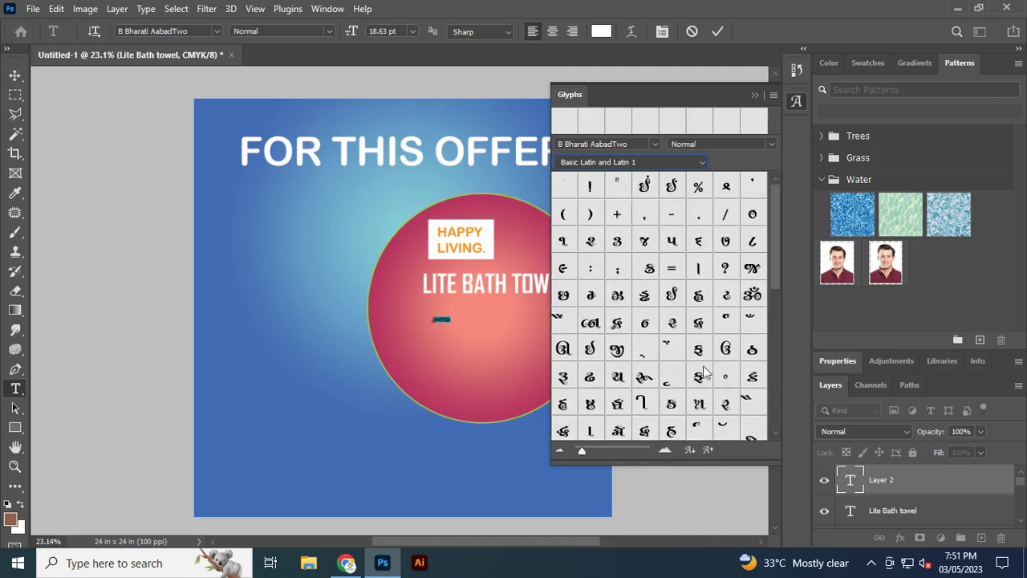
Examine the B Bharati AabadTwo glyphs in the Symbols, Math Symbols and Currency categories
left_click(703, 164)
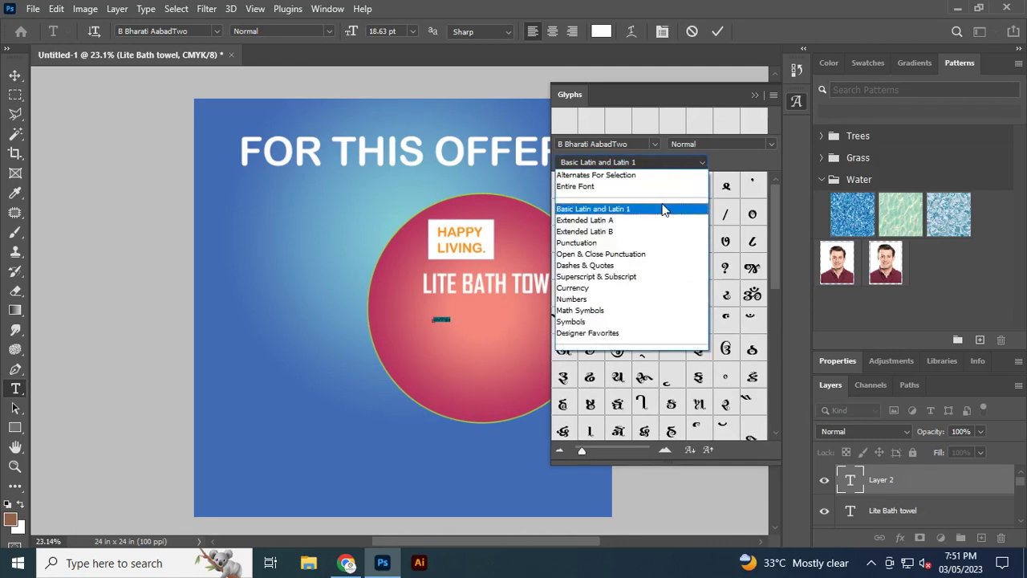
left_click(708, 165)
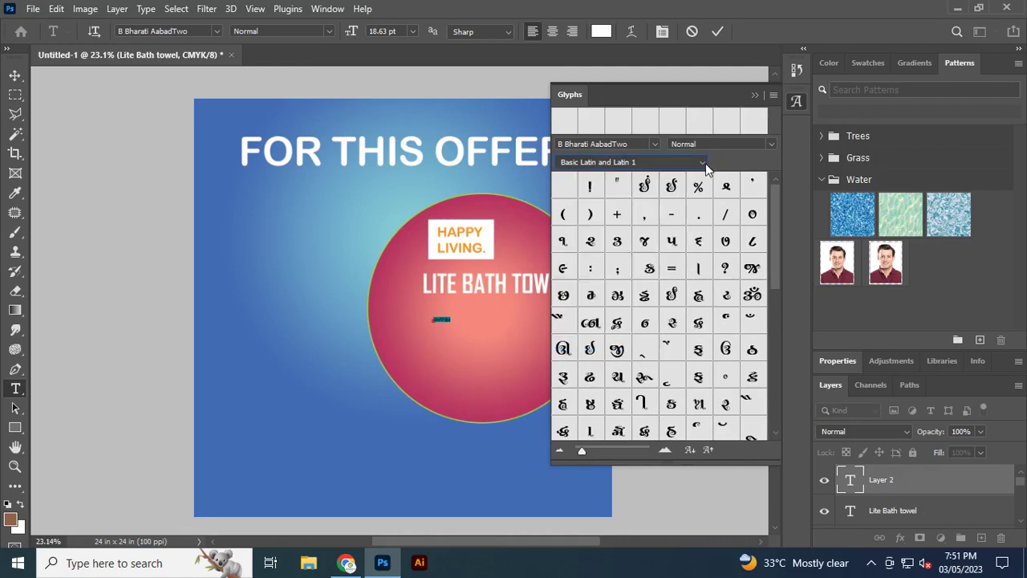
left_click(706, 166)
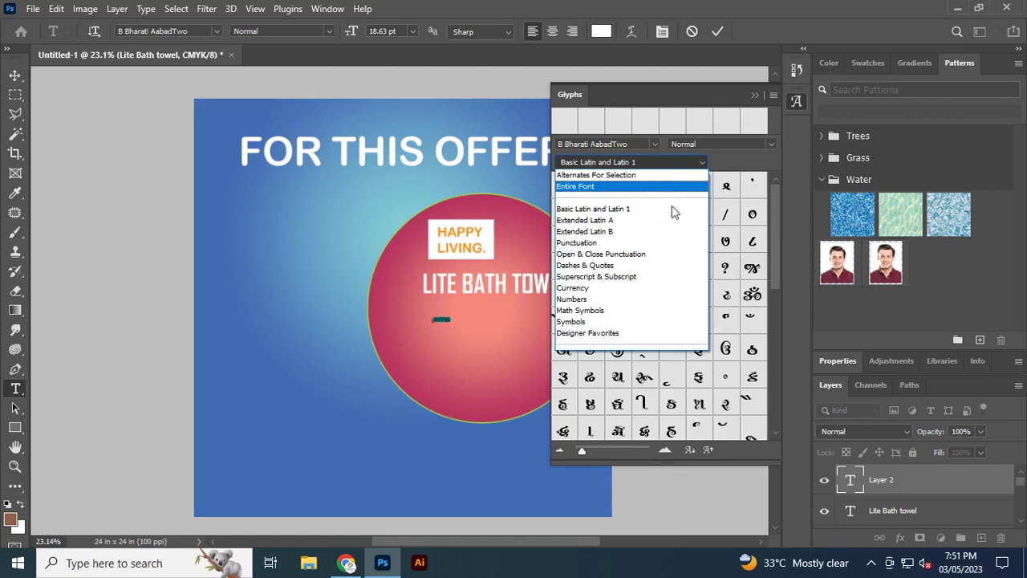
left_click(610, 319)
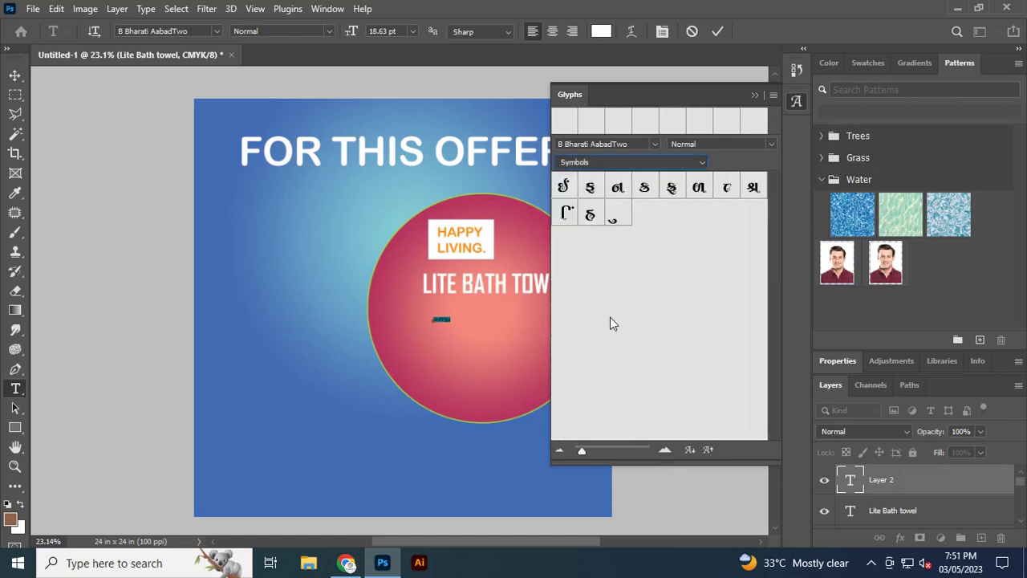
left_click(701, 164)
left_click(656, 311)
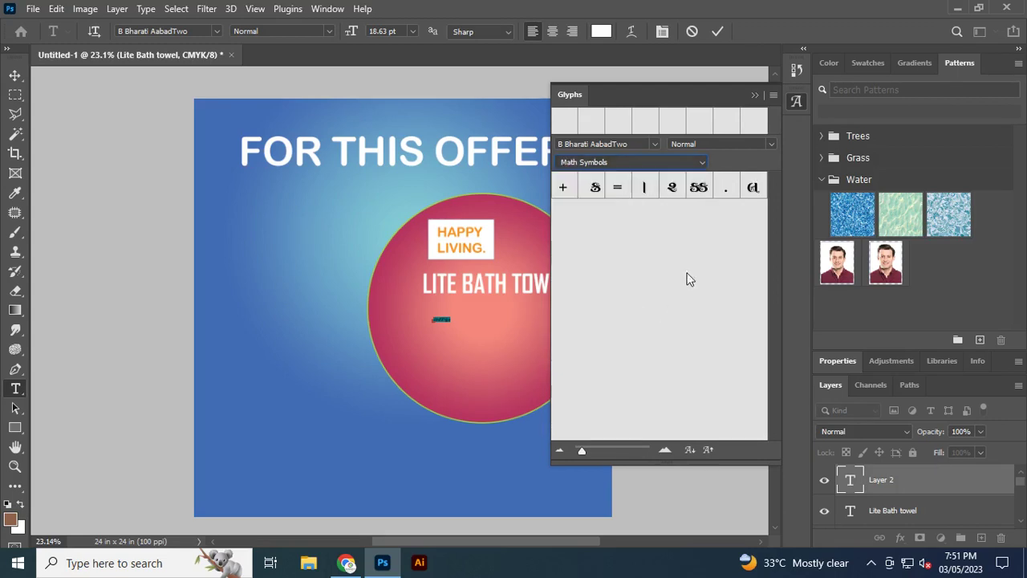
left_click(703, 164)
left_click(650, 290)
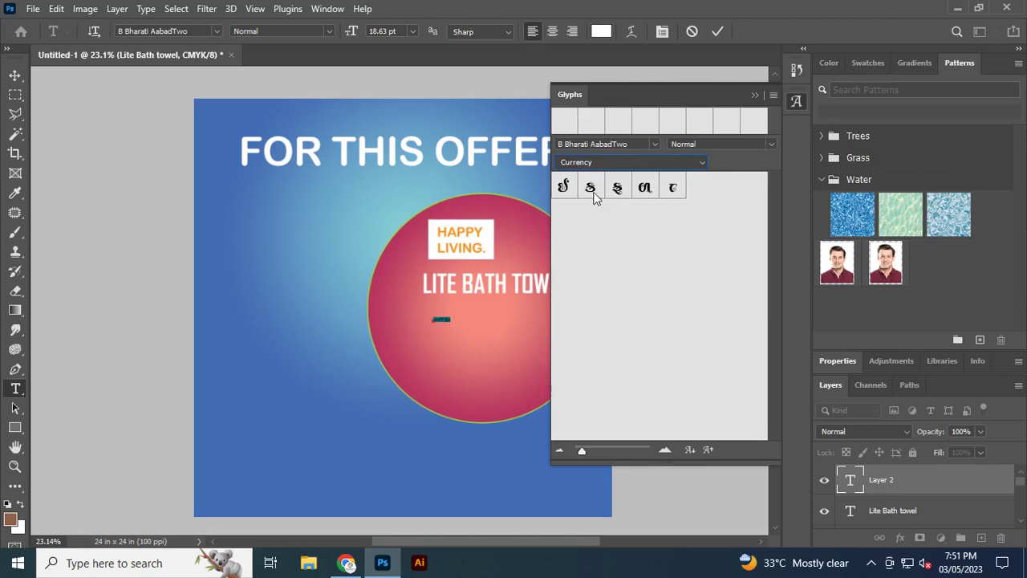
left_click(703, 163)
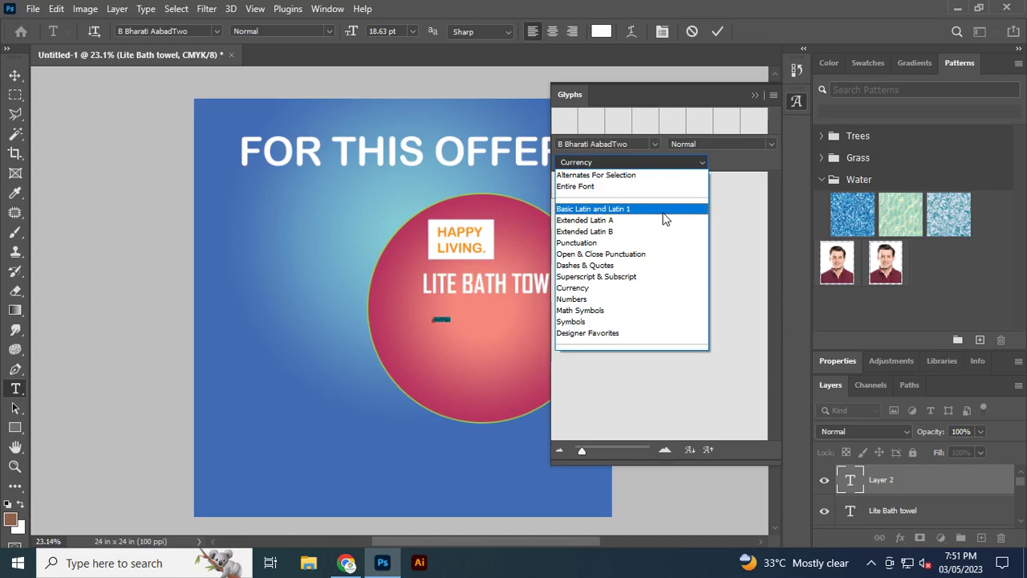
left_click(648, 153)
Change the glyph font to B Bharati Maruti and display its Entire Font character set
left_click(654, 144)
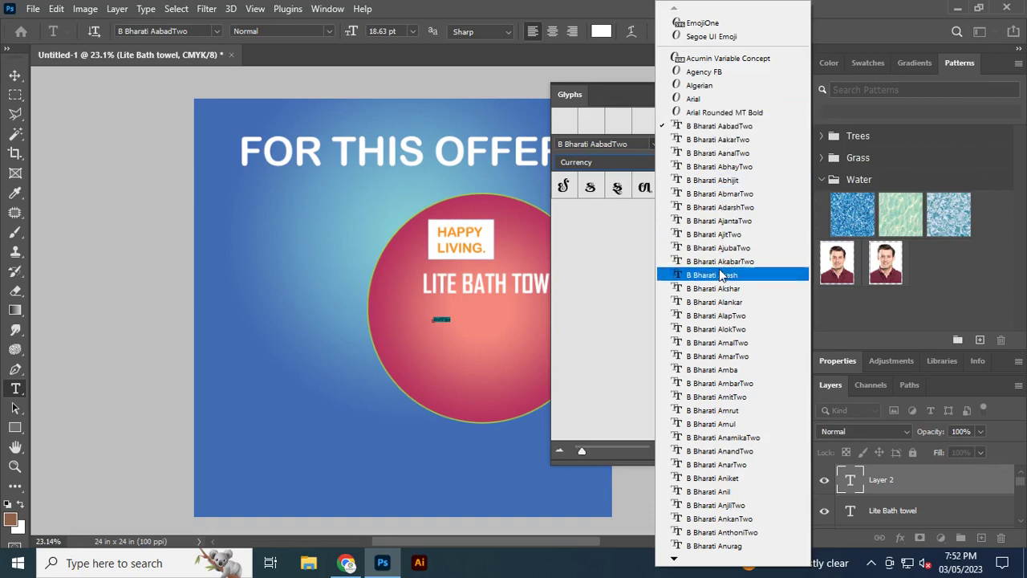
mouse_move(674, 564)
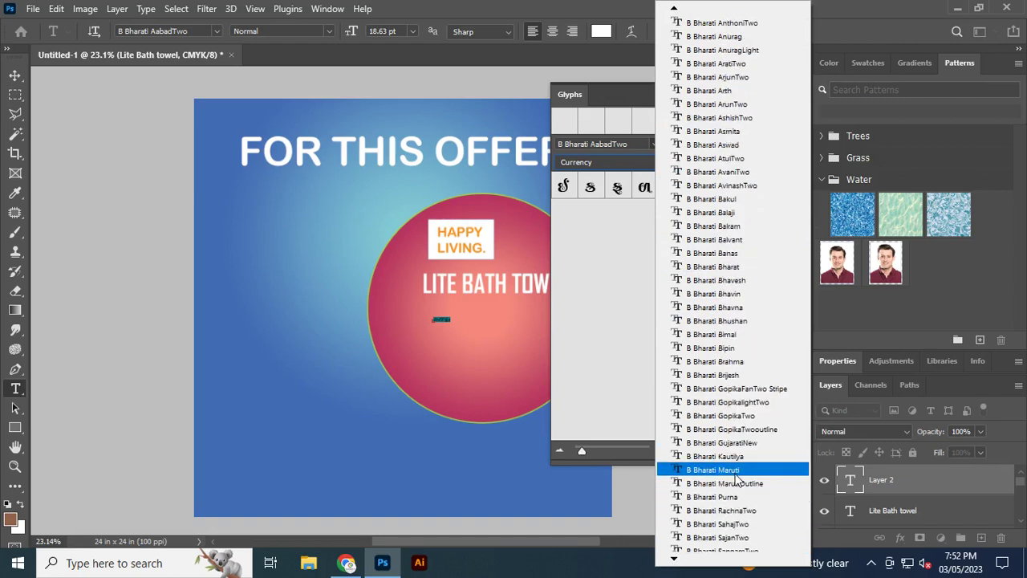
left_click(713, 471)
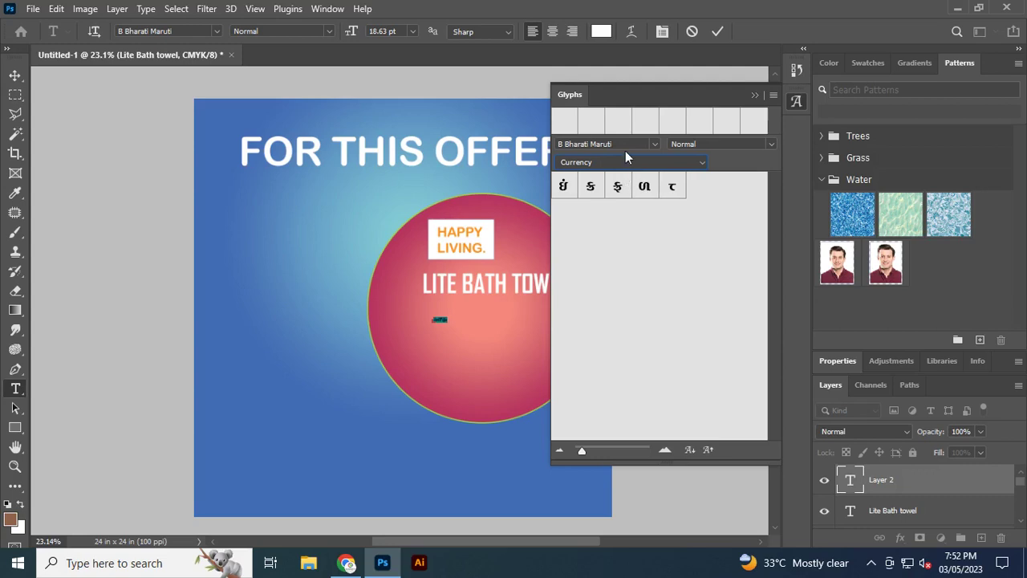
left_click(701, 164)
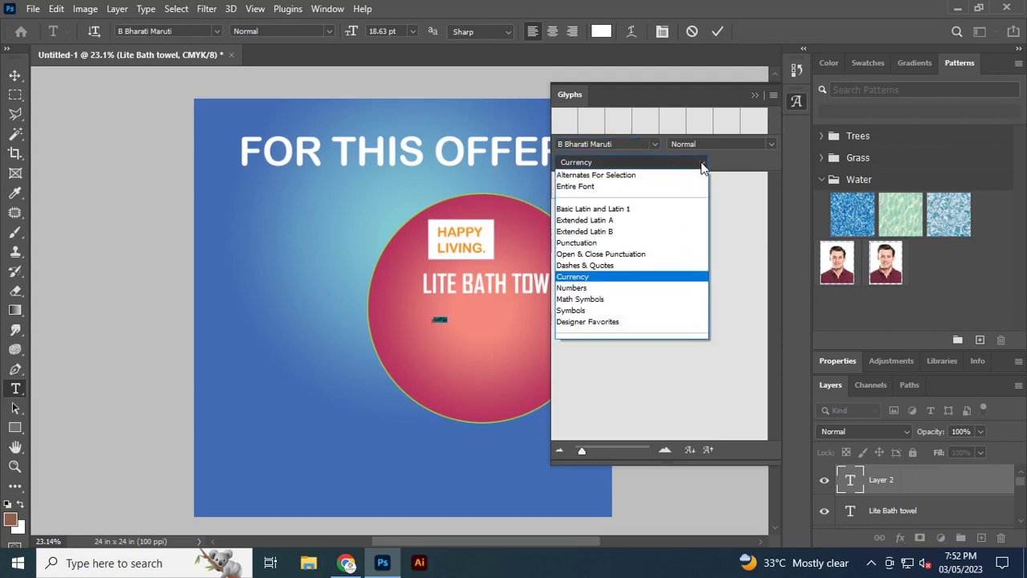
left_click(680, 175)
left_click(702, 163)
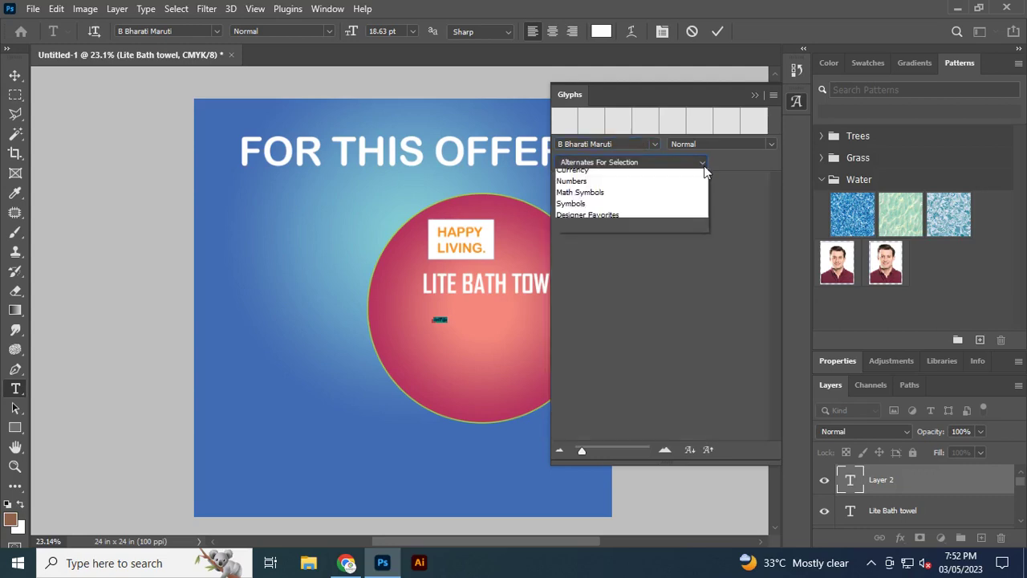
left_click(686, 186)
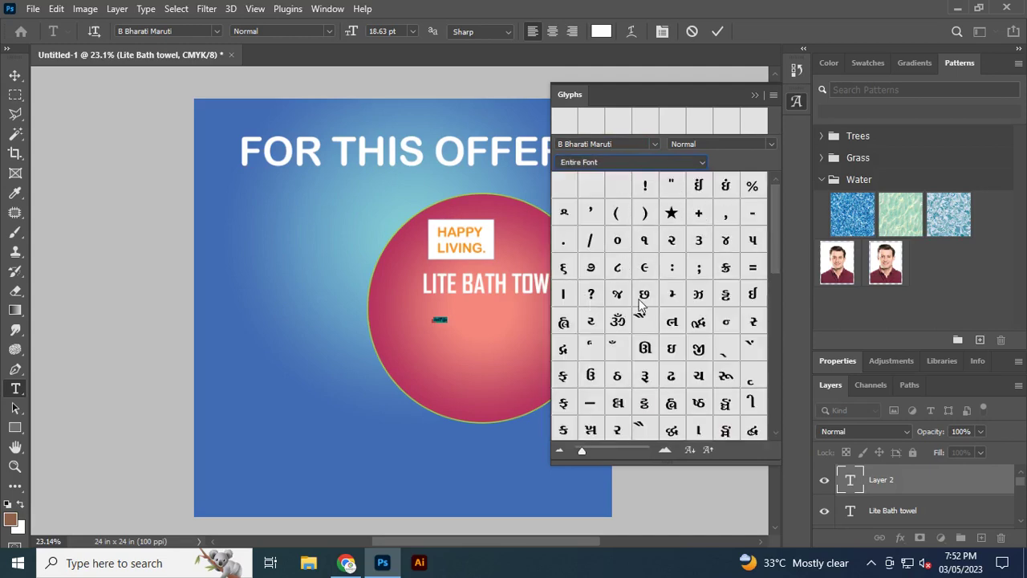
mouse_move(777, 220)
left_mouse_down()
mouse_move(784, 391)
mouse_move(779, 221)
left_mouse_up()
left_click_drag(779, 260, 777, 238)
Try the B Bharati AnthoniTwo glyph font, and replace it with B Bharati GopikaTwo
left_click(655, 142)
left_click(718, 33)
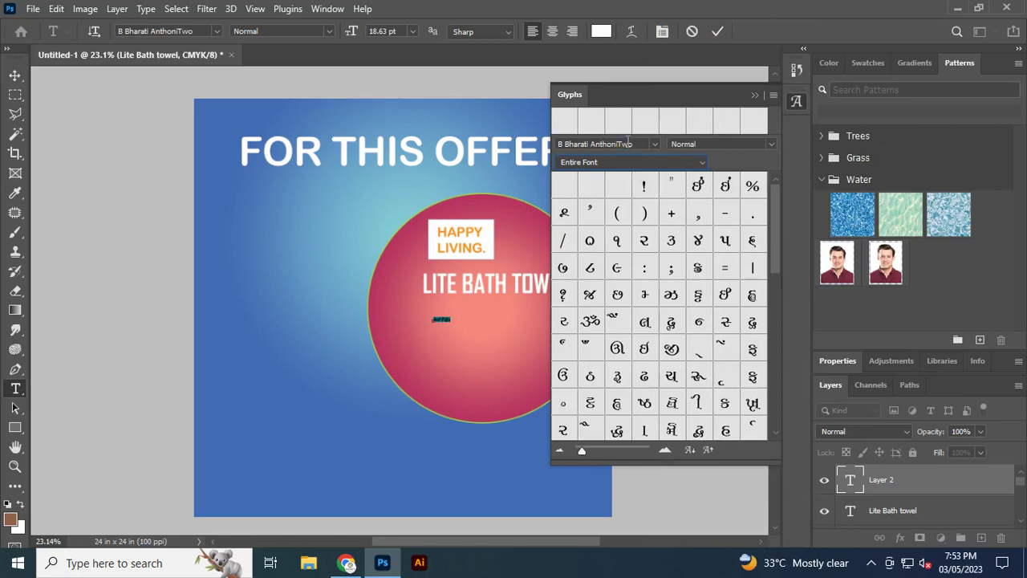
left_click(658, 144)
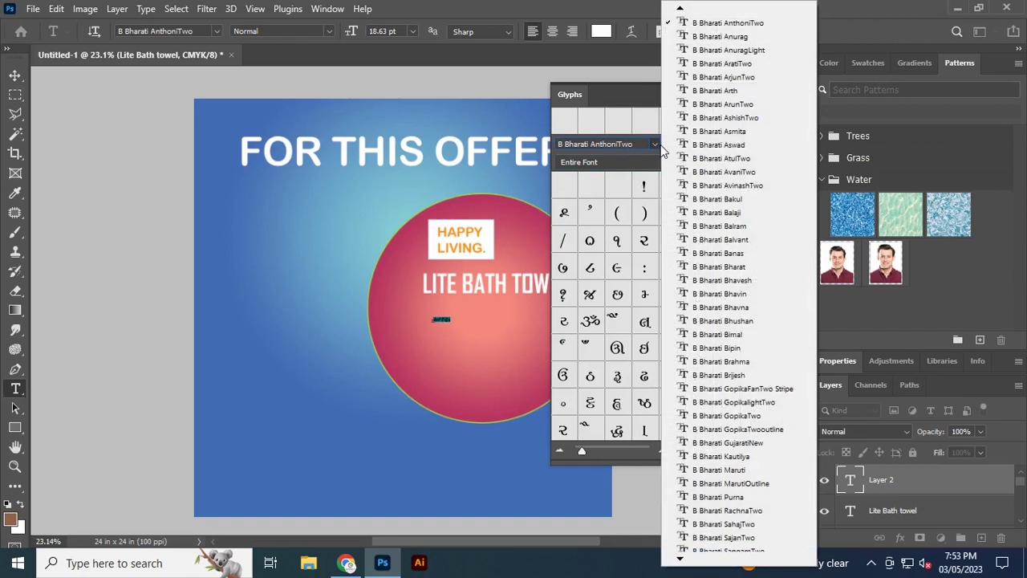
left_click(764, 420)
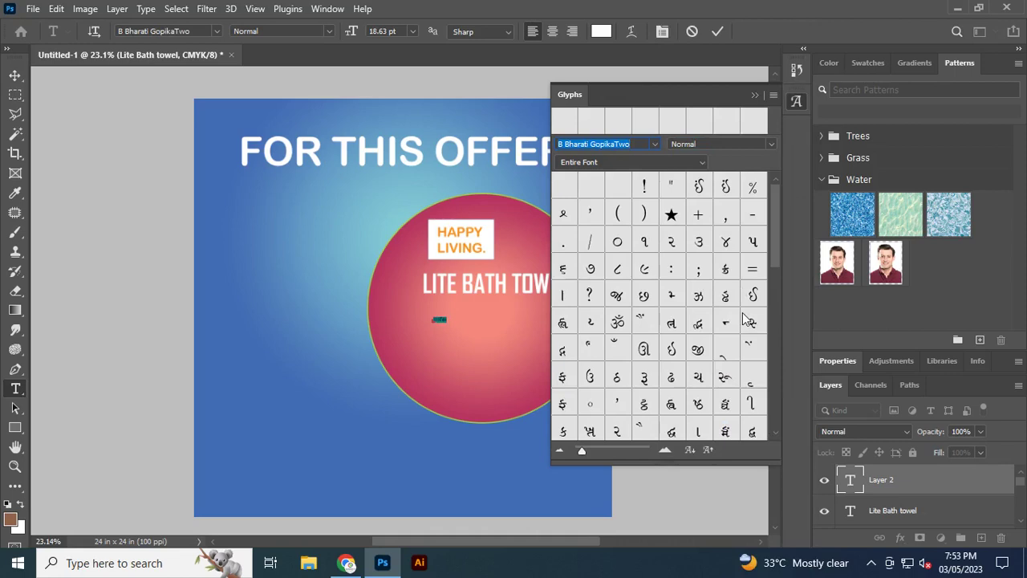
Look through the entire B Bharati GopikaTwo character set for a suitable glyph
scroll(664, 365, "down", 6)
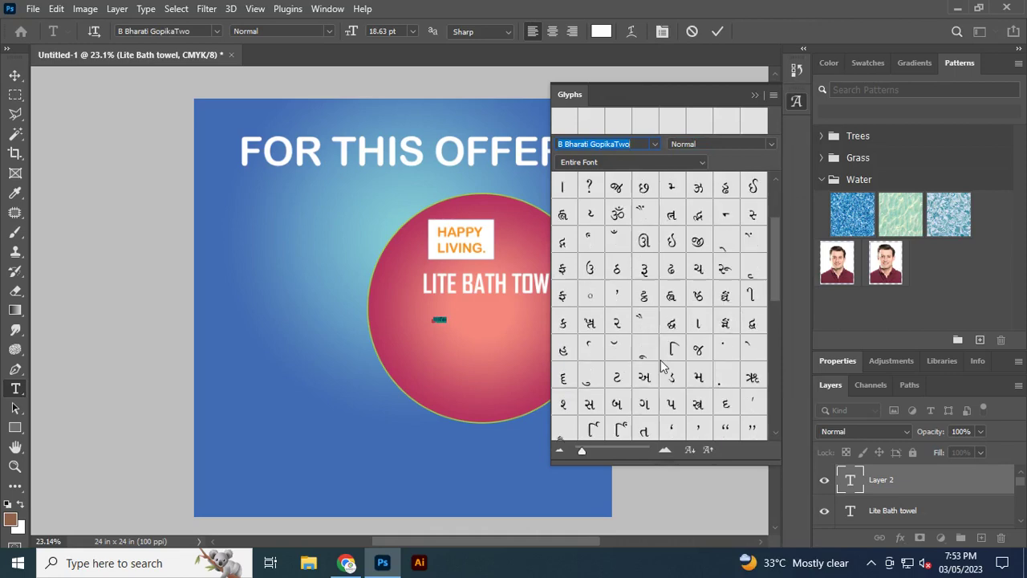
scroll(694, 391, "down", 5)
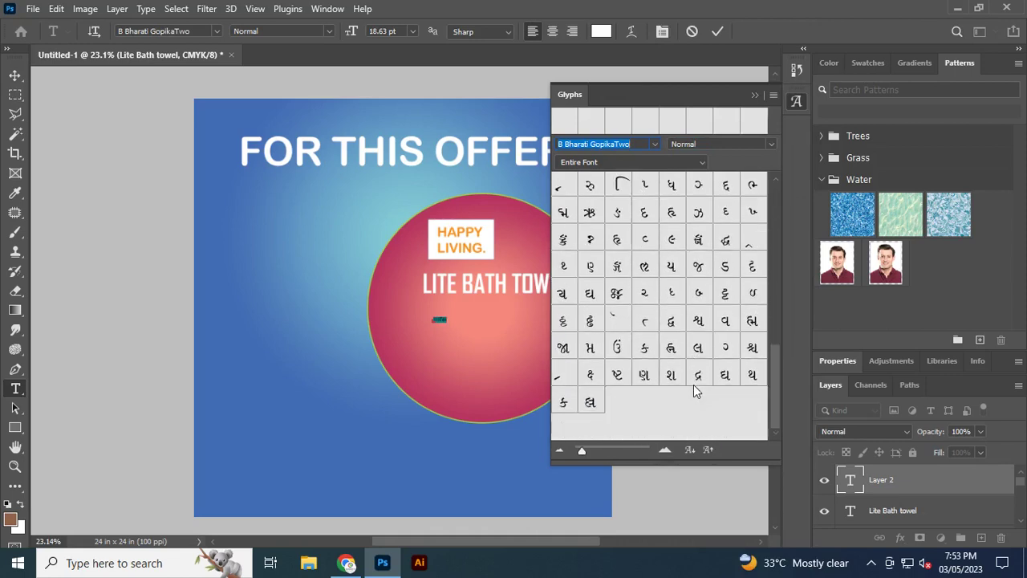
scroll(693, 385, "up", 3)
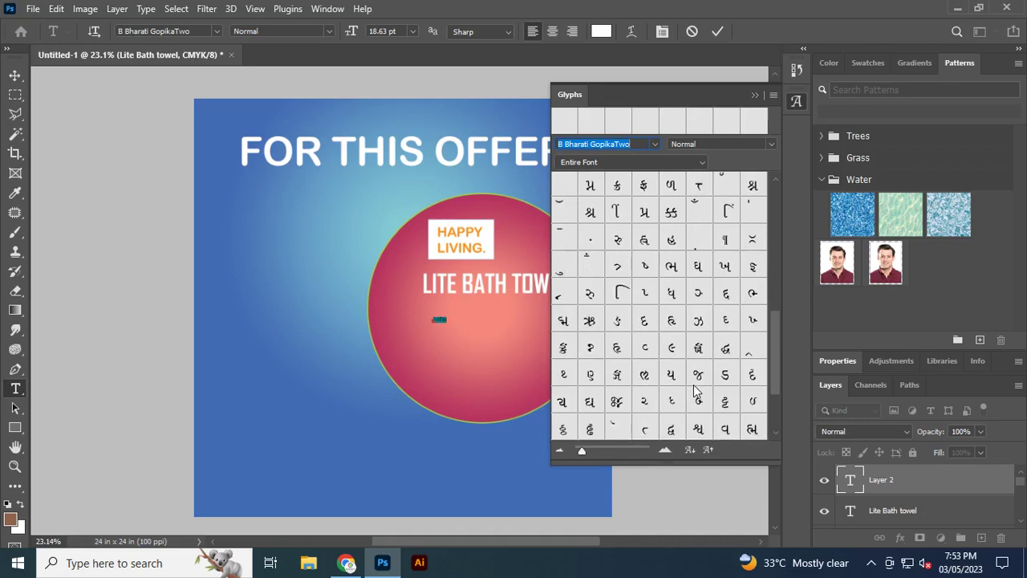
scroll(695, 391, "up", 2)
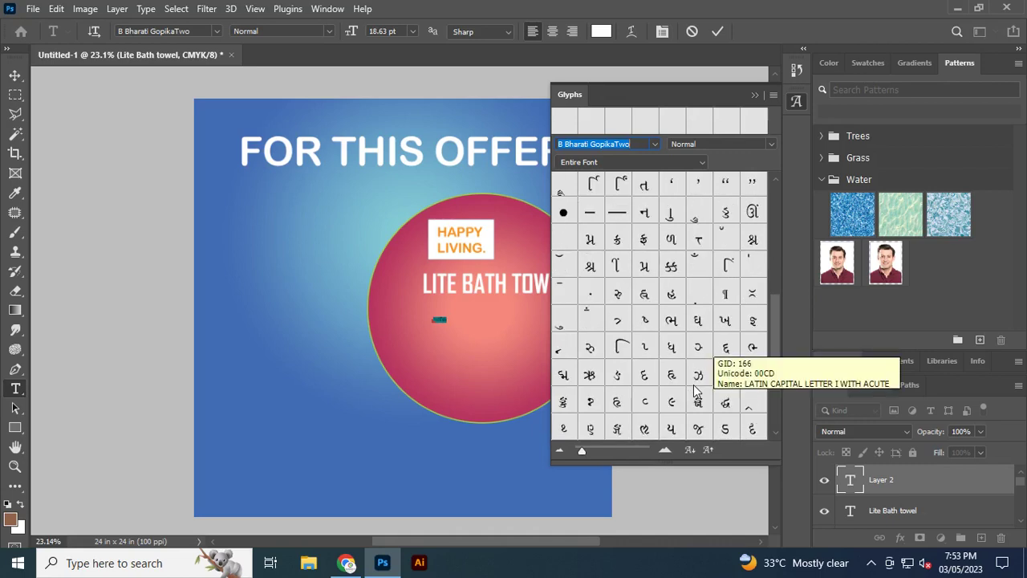
scroll(695, 391, "up", 5)
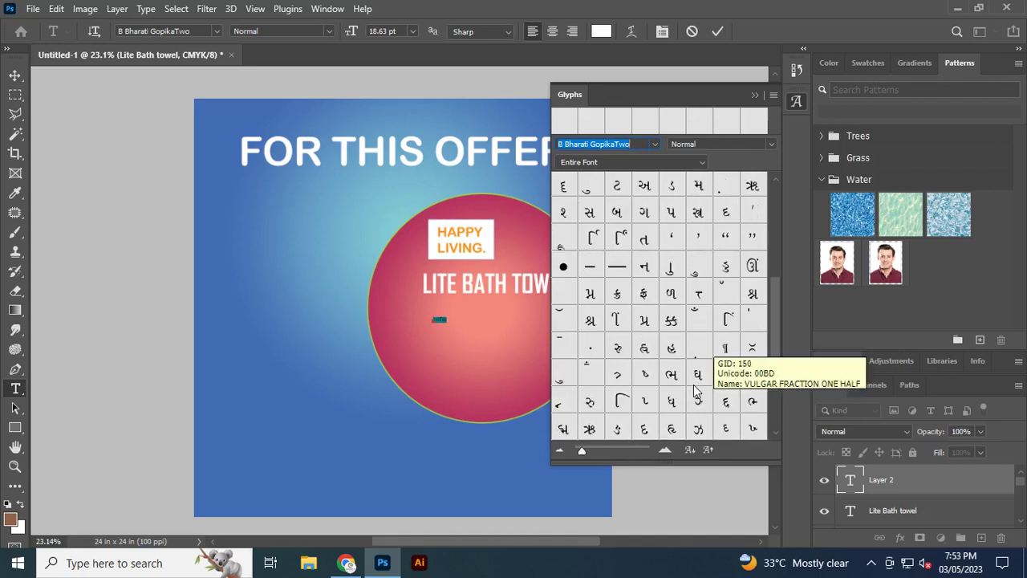
scroll(695, 391, "up", 3)
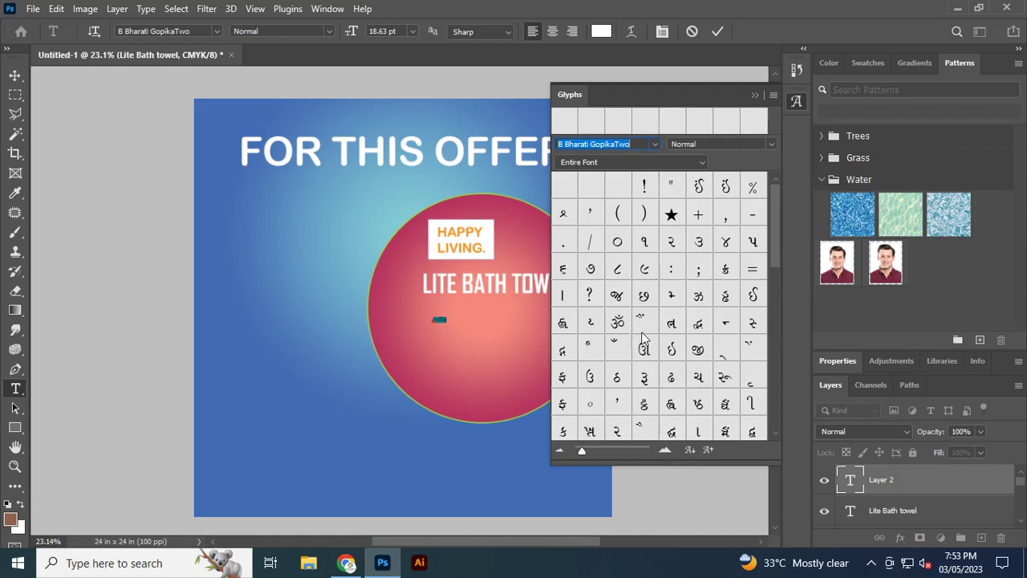
Switch the glyph font to Agency FB, replace the placeholder text under LITE BATH TOWEL with the $ glyph, and close the glyph list
left_click(655, 143)
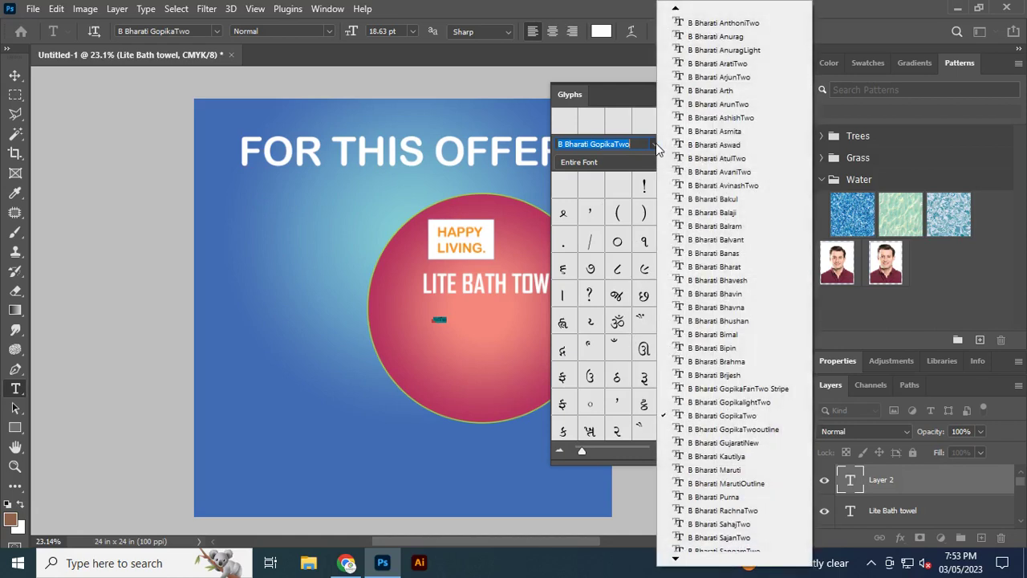
mouse_move(676, 11)
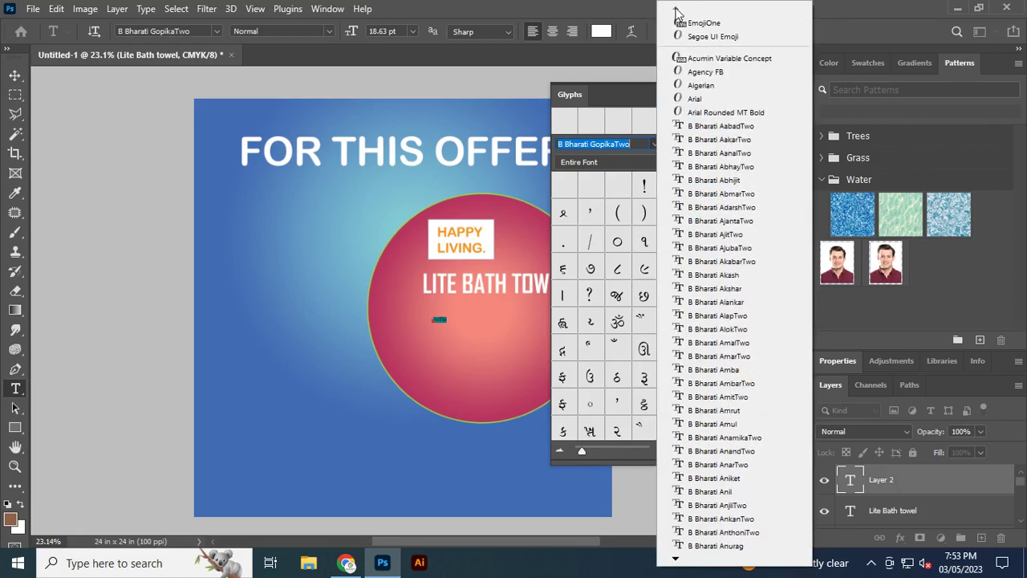
left_click(718, 72)
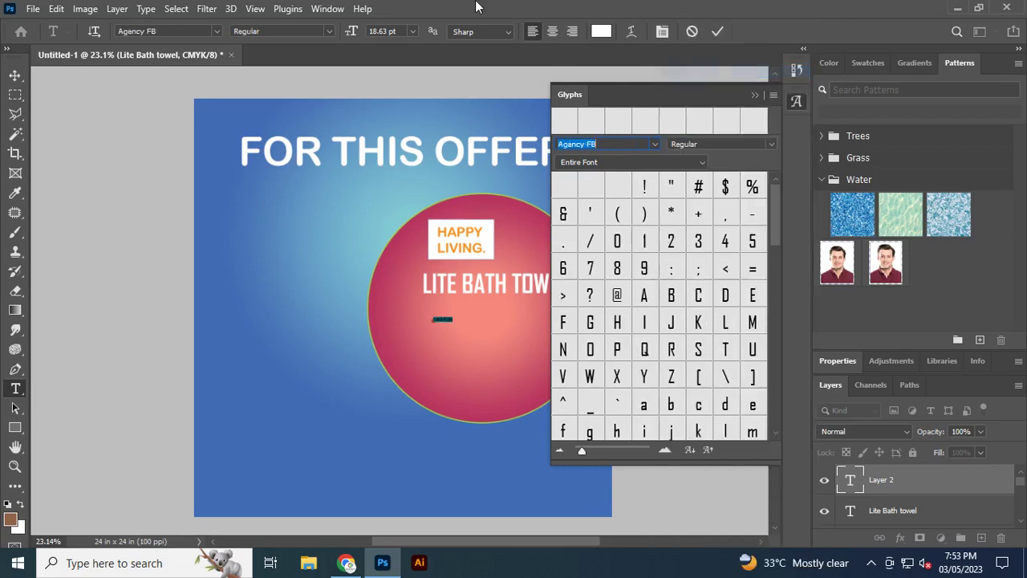
double_click(725, 188)
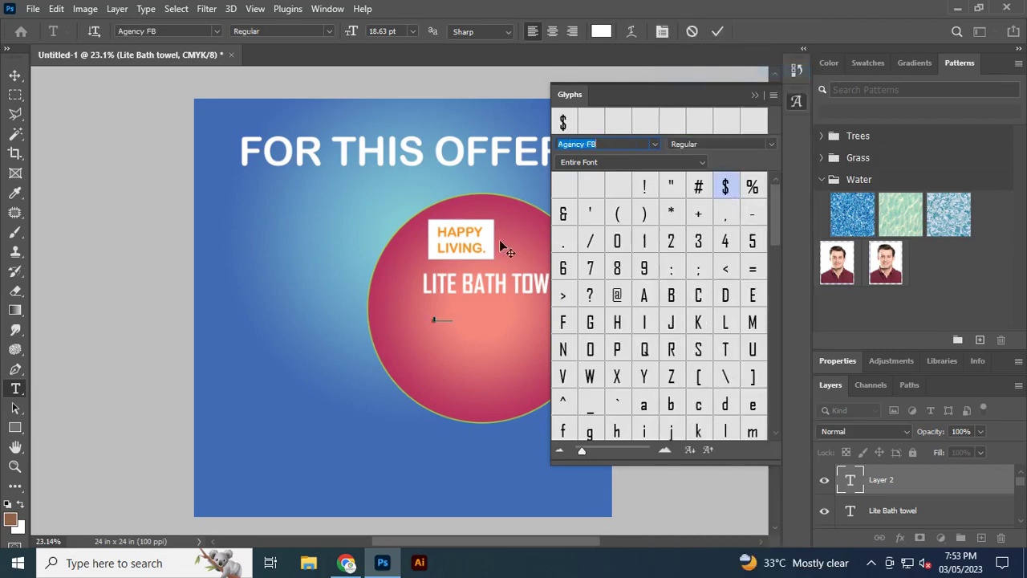
left_click(15, 77)
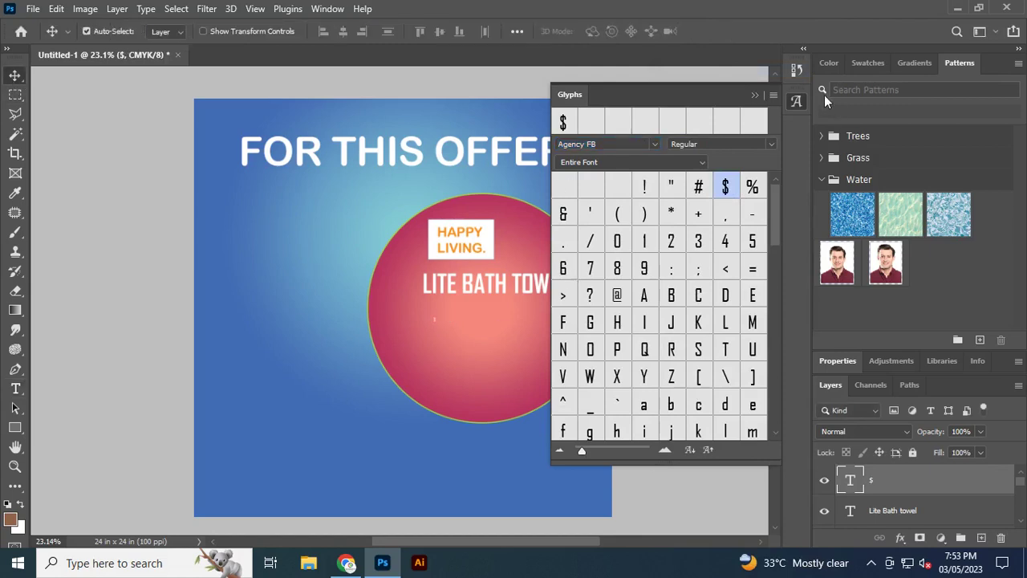
left_click(754, 96)
Enlarge the $ text with a bigger preset font size and move it slightly lower beneath LITE BATH TOWEL
key("ctrl+t")
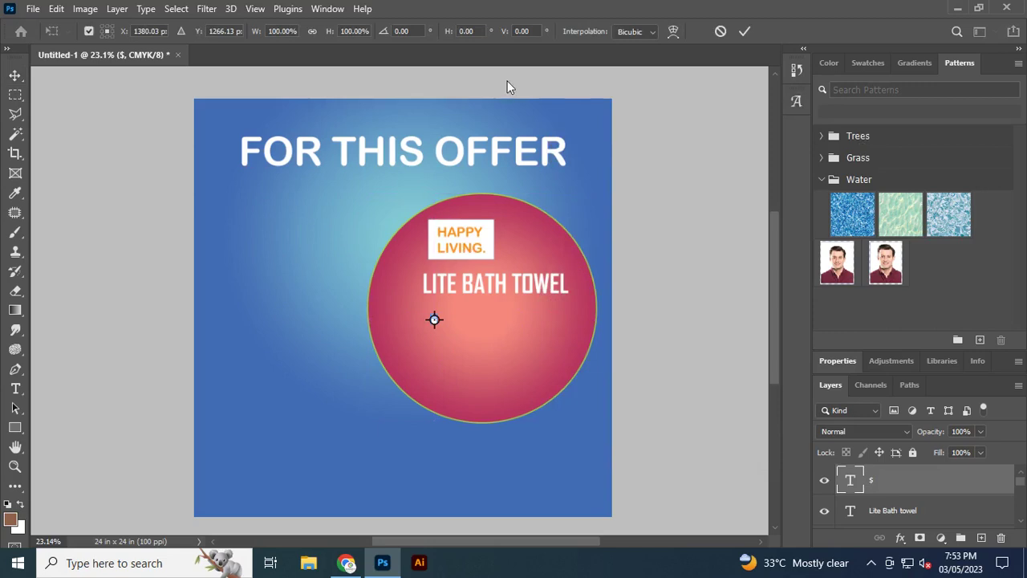
left_click(744, 31)
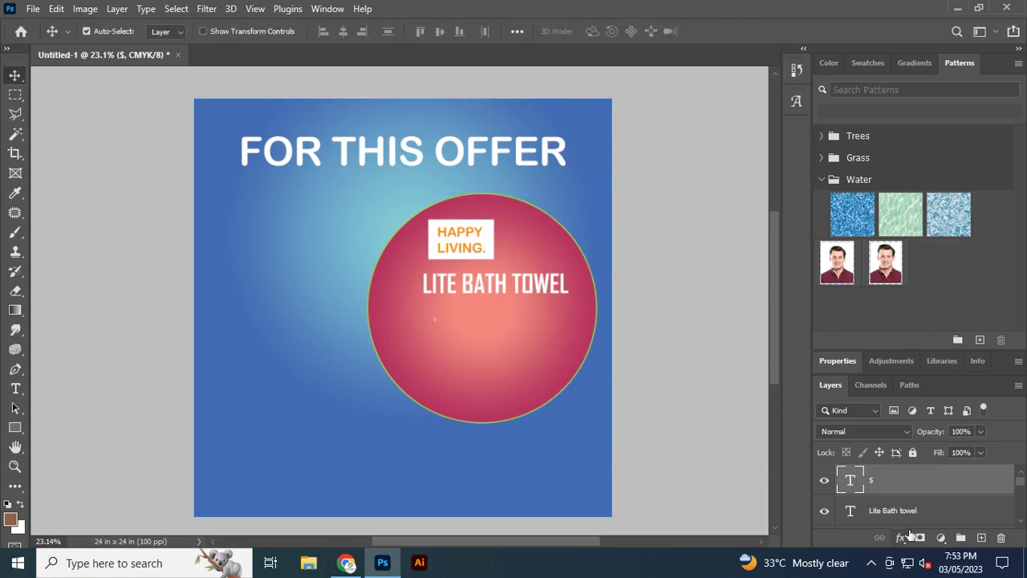
double_click(849, 482)
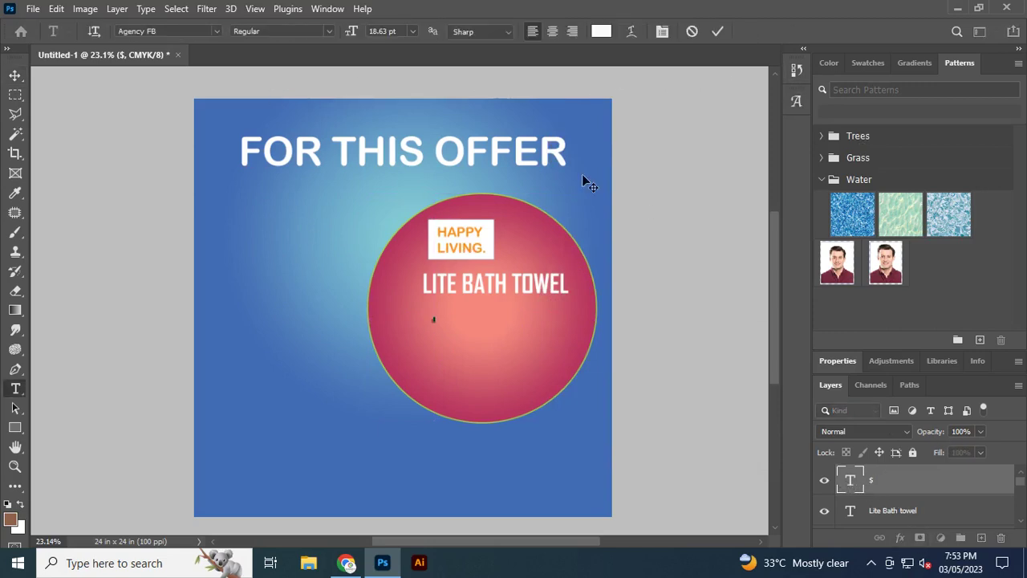
left_click(414, 31)
left_click(401, 213)
left_click(412, 32)
left_click(401, 224)
left_click(718, 33)
key("v")
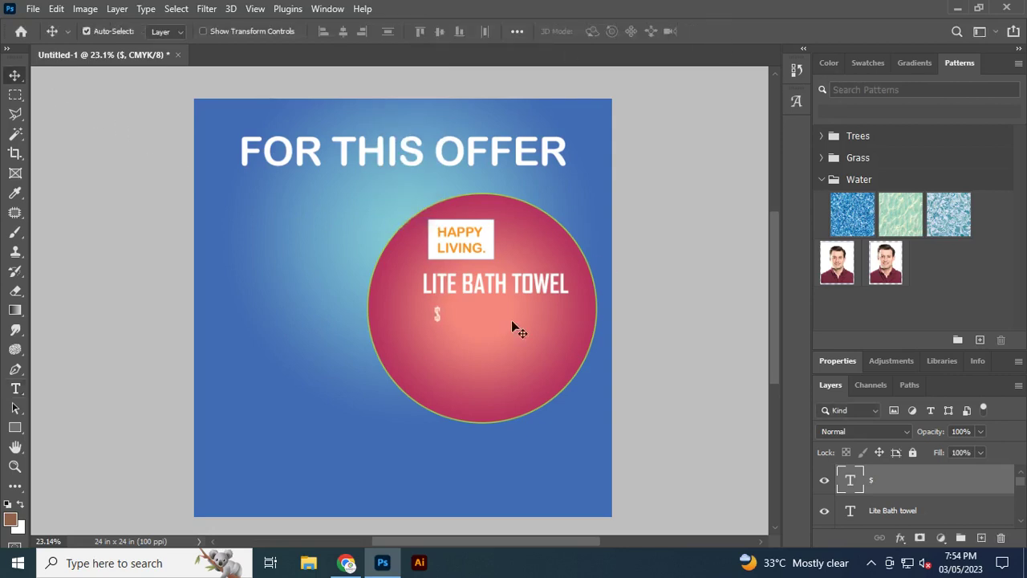
left_click_drag(442, 322, 436, 342)
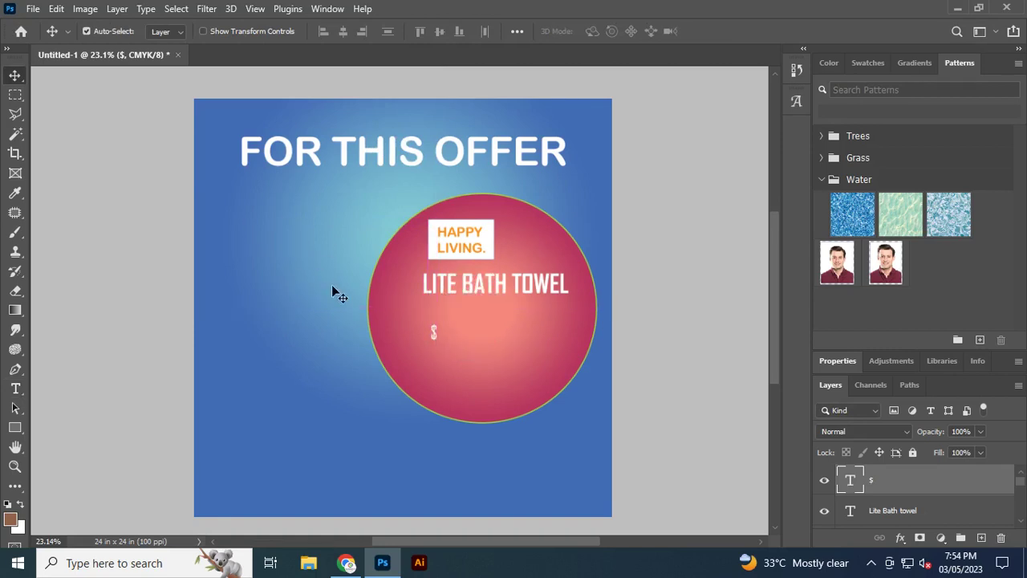
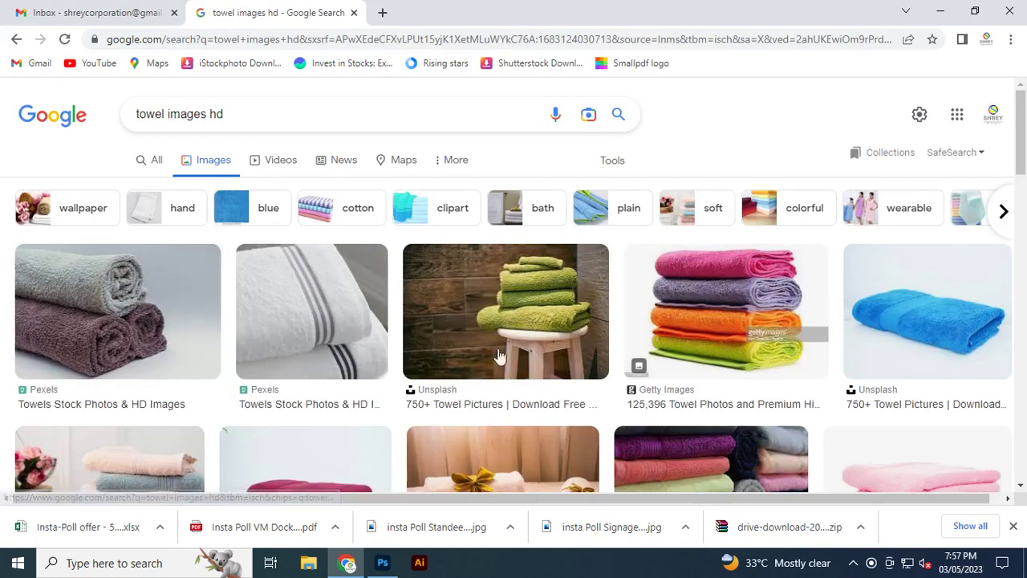
Browse the Google image results for "towel images hd" in Chrome for a suitable towel picture
scroll(430, 310, "down", 4)
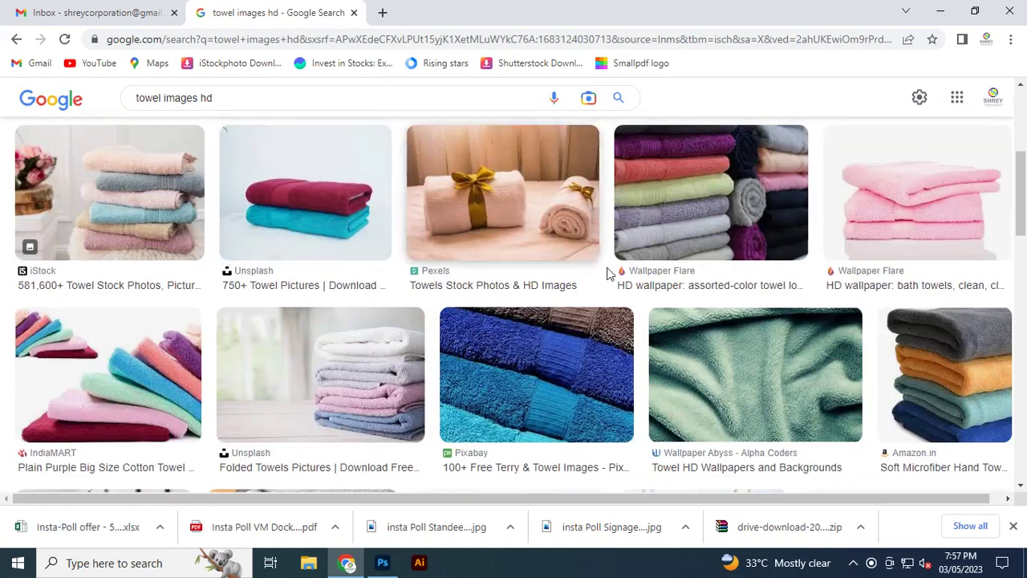
scroll(241, 361, "down", 4)
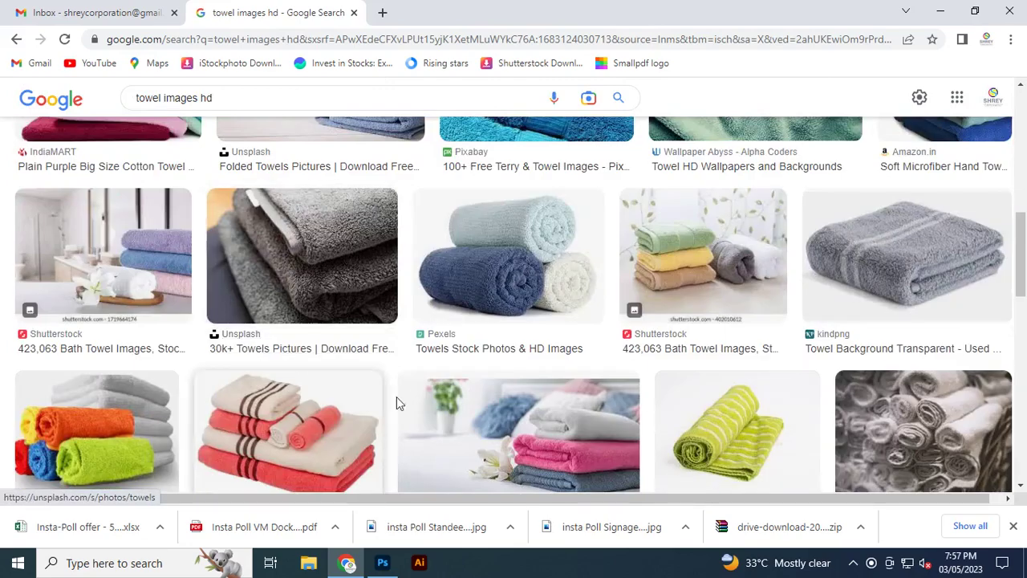
scroll(321, 348, "down", 2)
scroll(340, 353, "down", 3)
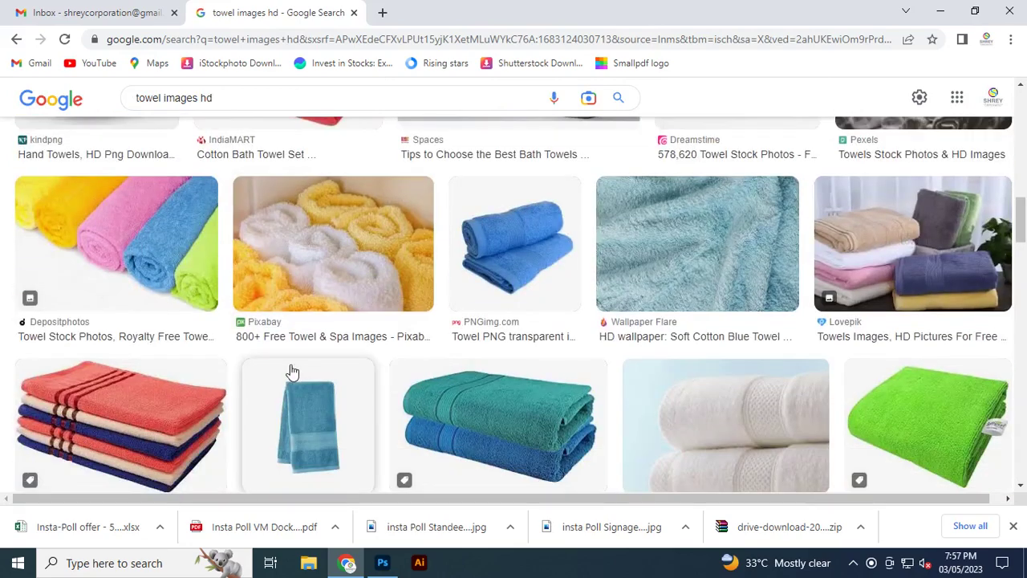
scroll(291, 367, "down", 3)
scroll(518, 374, "down", 7)
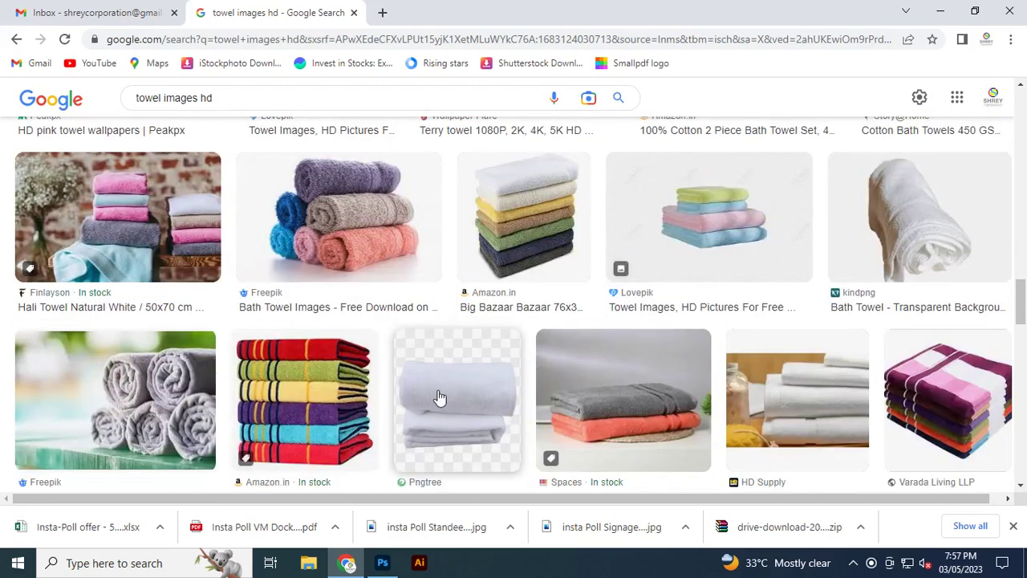
scroll(439, 396, "down", 6)
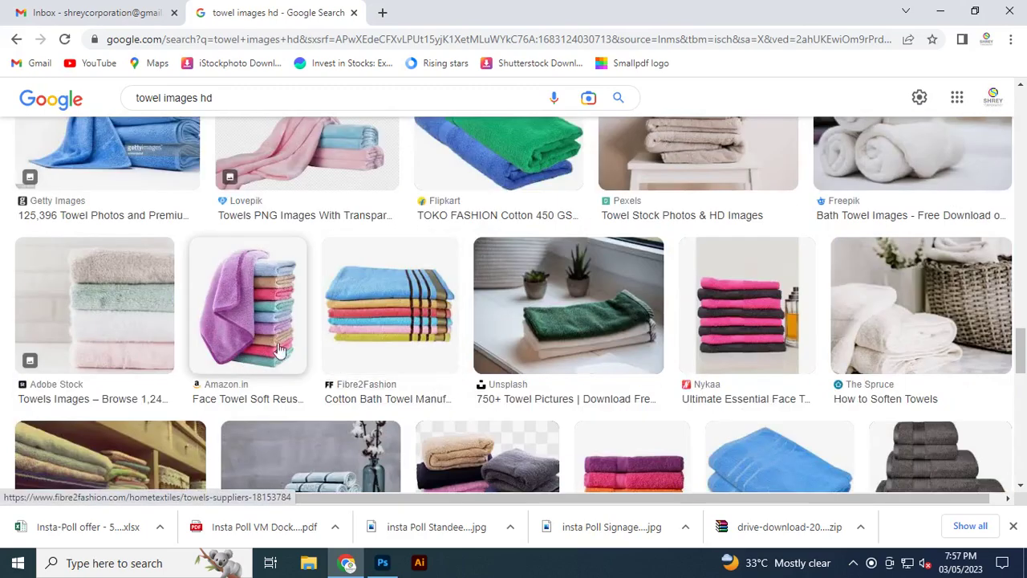
scroll(319, 415, "down", 5)
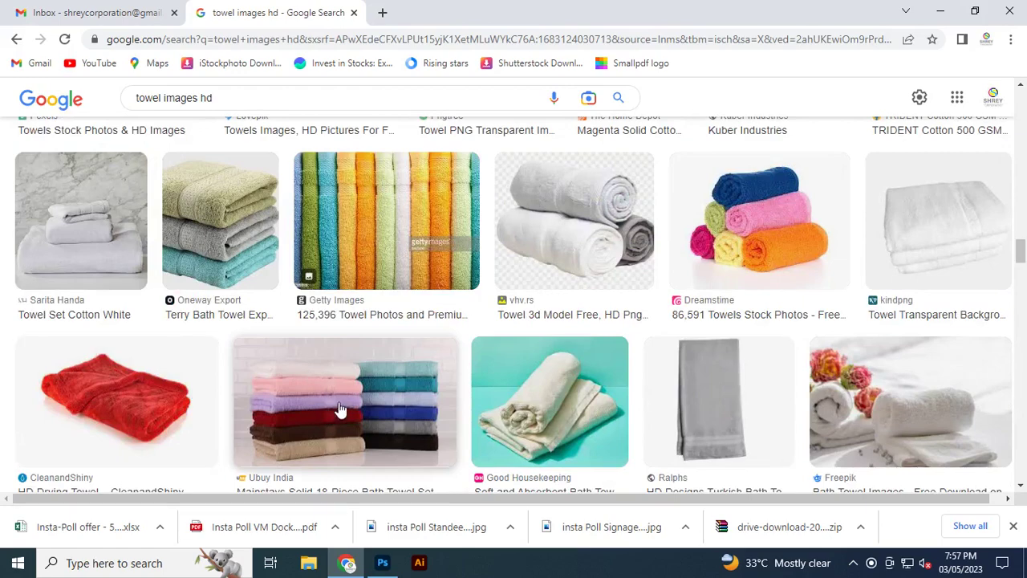
scroll(341, 409, "down", 8)
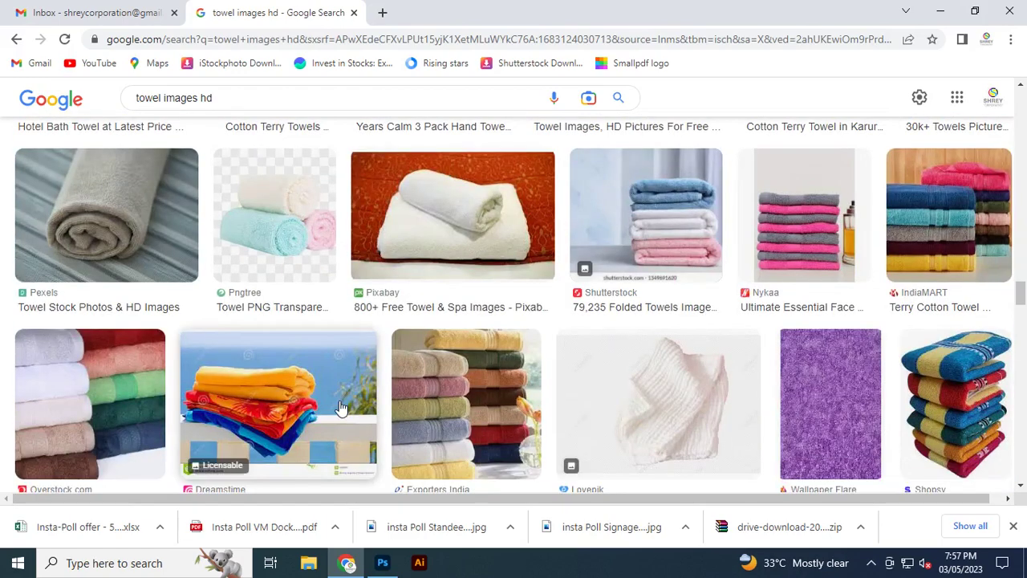
scroll(341, 409, "down", 5)
scroll(341, 407, "up", 2)
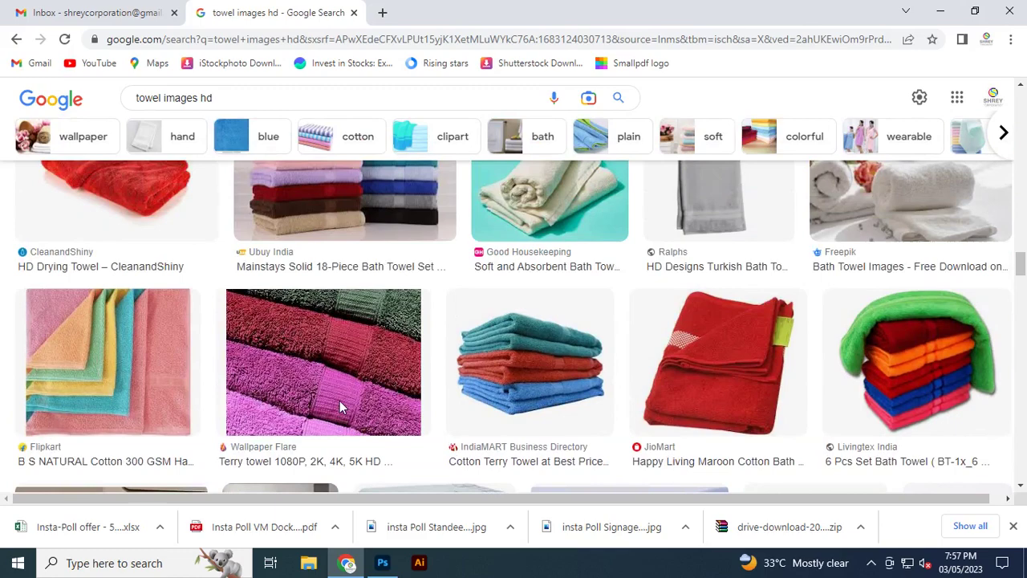
scroll(340, 407, "down", 5)
scroll(340, 407, "up", 5)
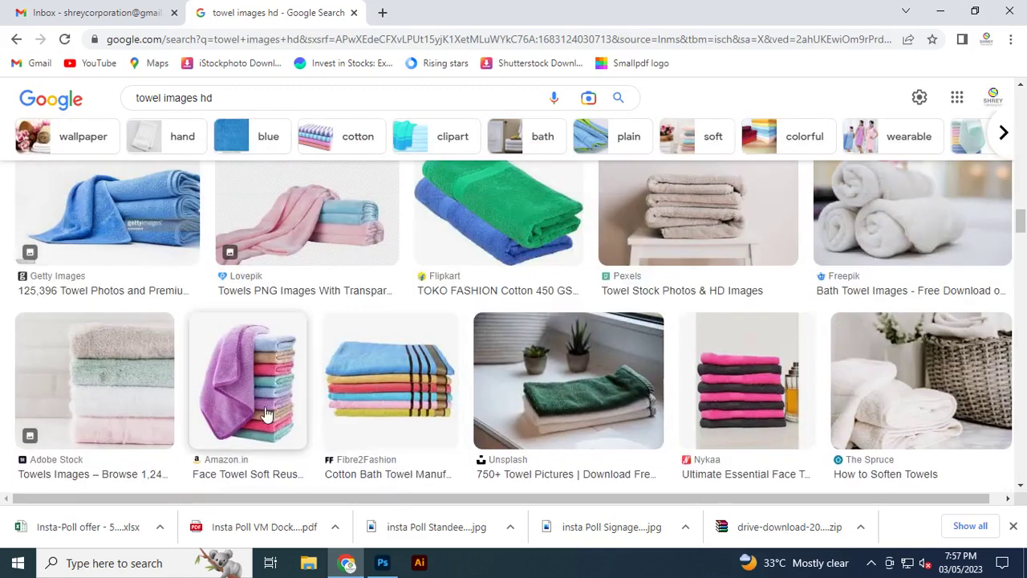
scroll(267, 414, "up", 10)
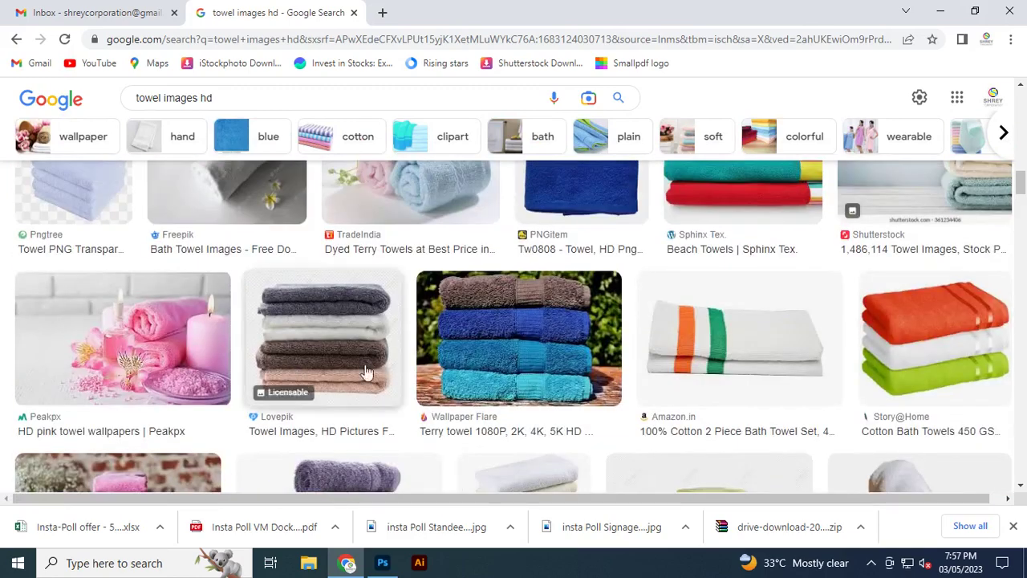
scroll(366, 373, "up", 3)
scroll(397, 403, "up", 2)
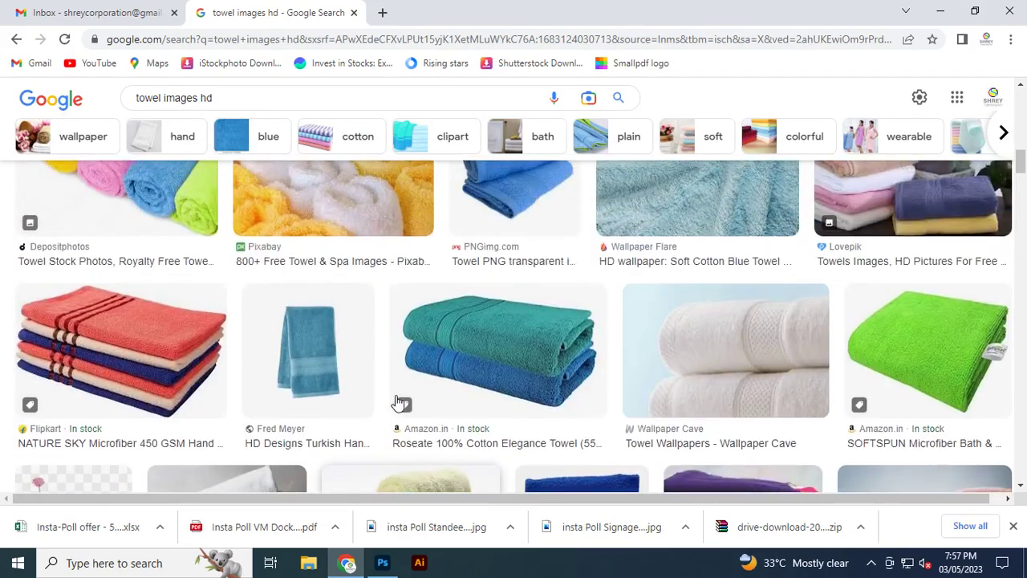
scroll(399, 402, "up", 2)
scroll(411, 372, "up", 3)
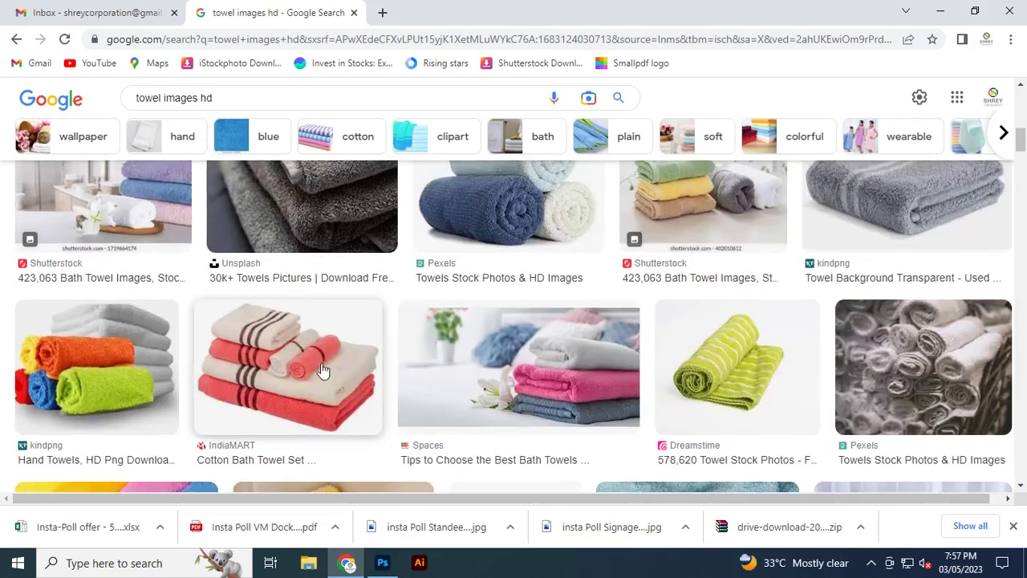
scroll(323, 370, "up", 3)
scroll(362, 362, "up", 2)
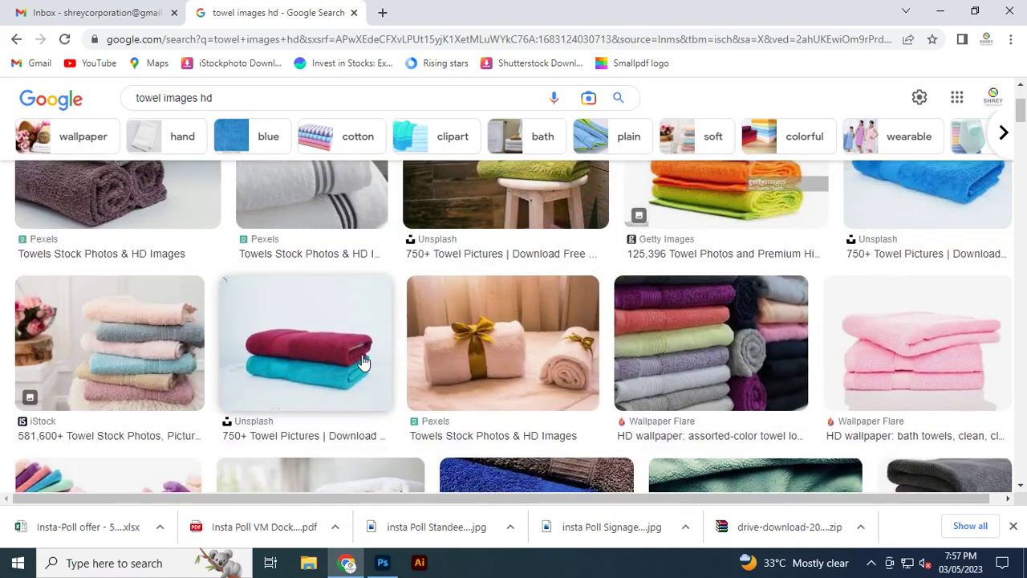
scroll(362, 361, "up", 2)
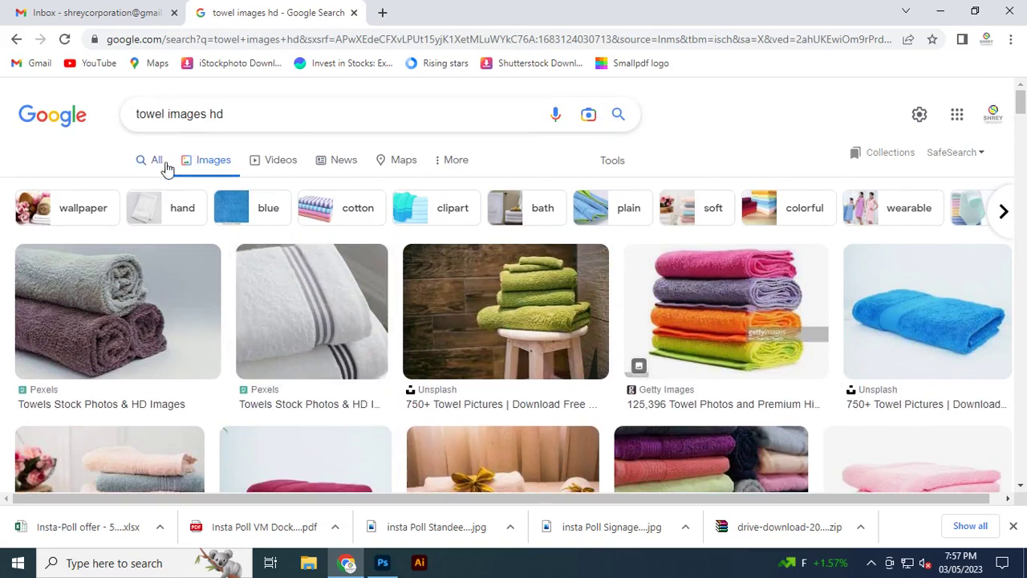
Search Google Images for "towel images hd .png" and open the PNGEgg preview of the folded towel stack with a blue towel draped on top
left_click(307, 125)
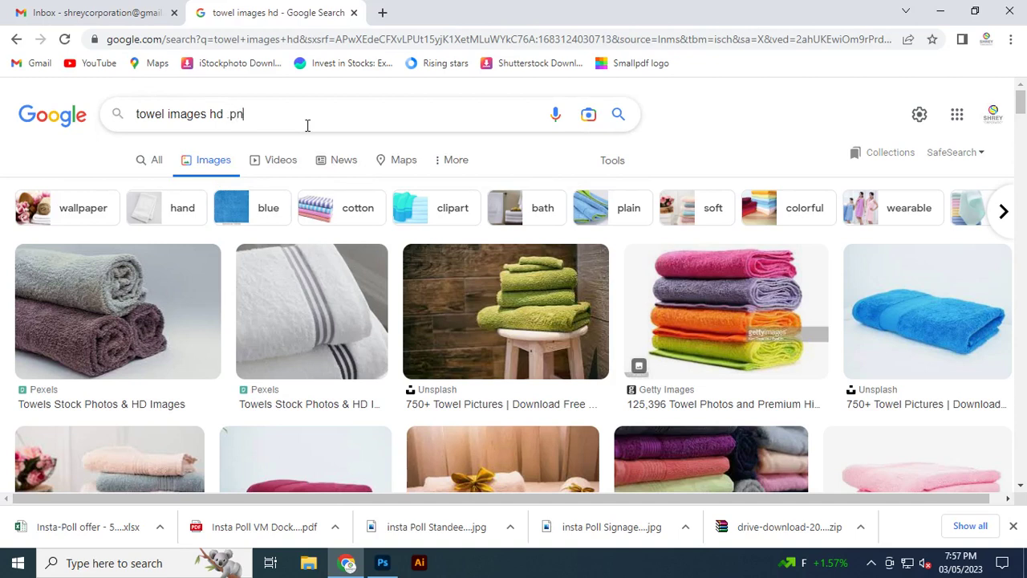
type(".png")
key("Return")
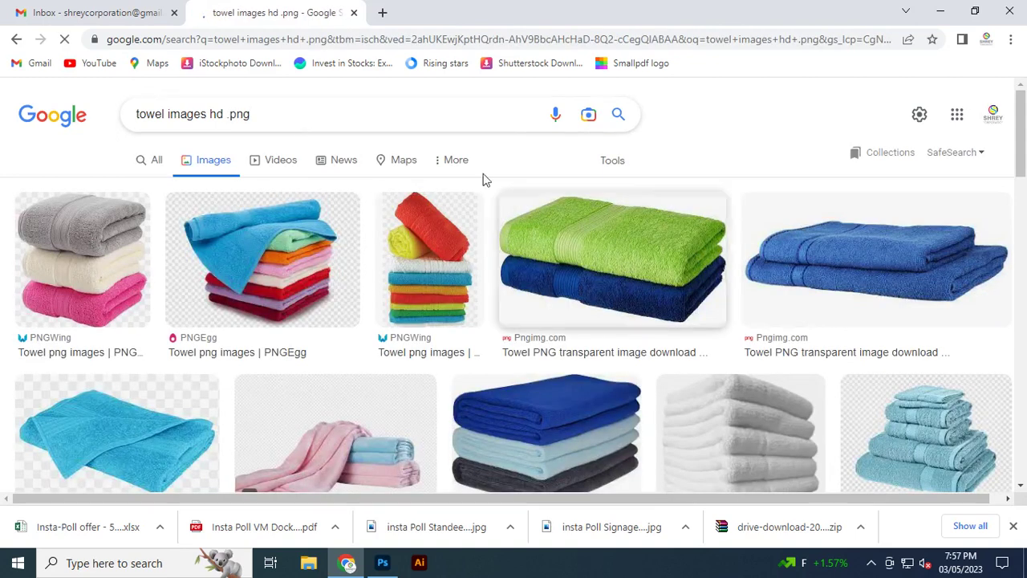
scroll(321, 360, "down", 5)
scroll(326, 380, "up", 5)
left_click(267, 276)
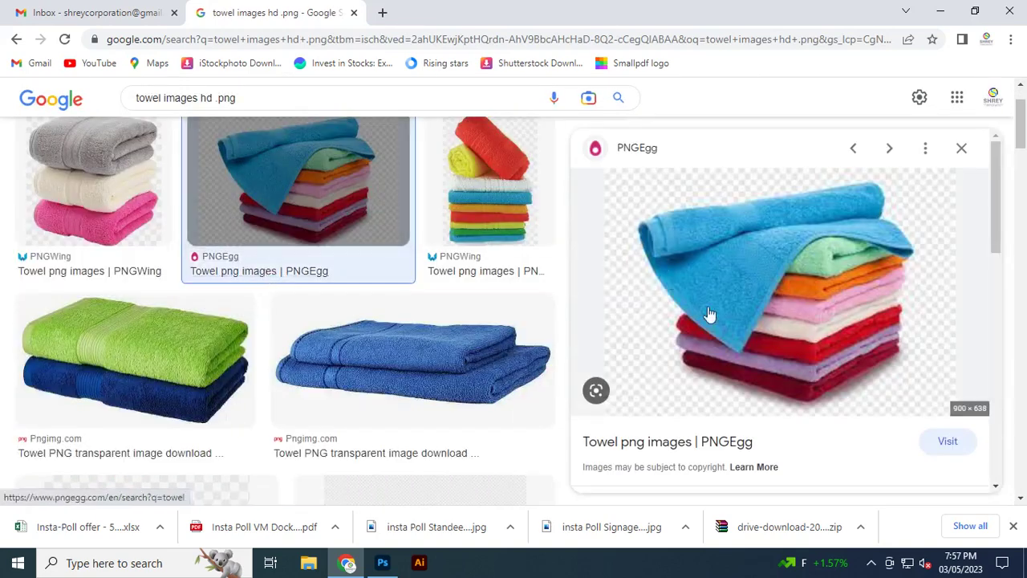
Open the previewed towel image in a new browser tab and save it as png-clipart-towel-towel in the Documents folder
right_click(796, 301)
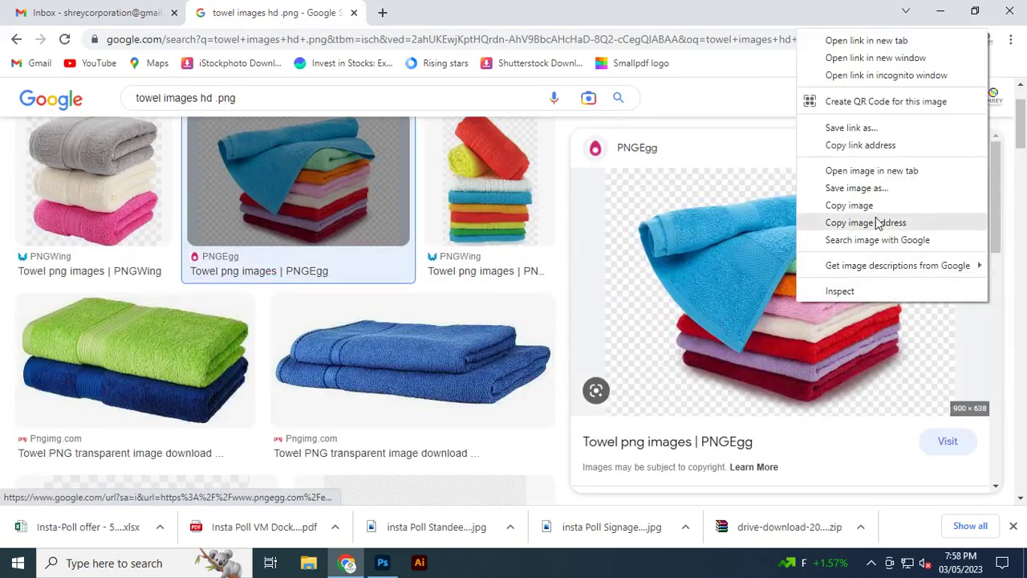
left_click(877, 171)
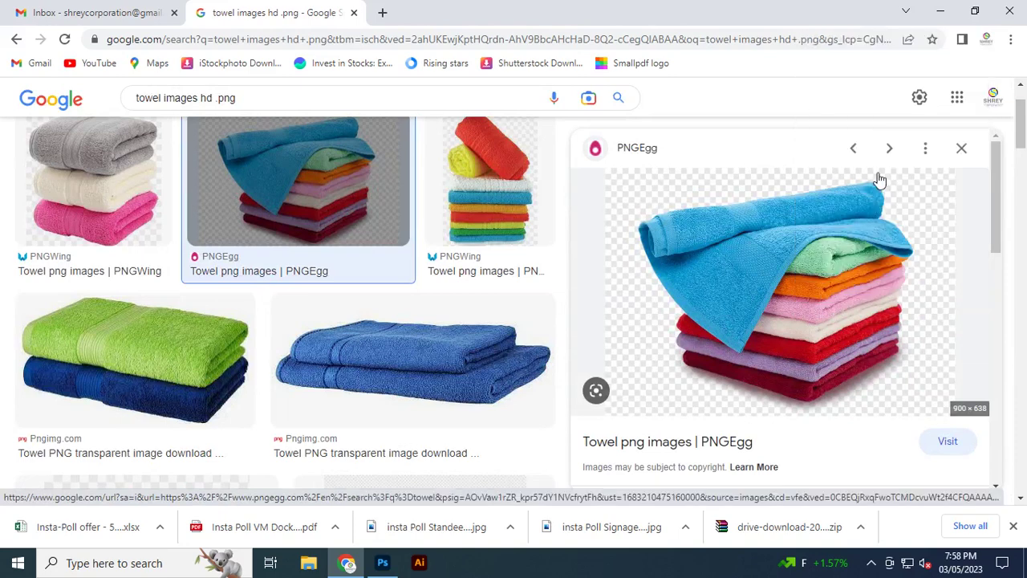
left_click(486, 16)
right_click(470, 185)
left_click(511, 212)
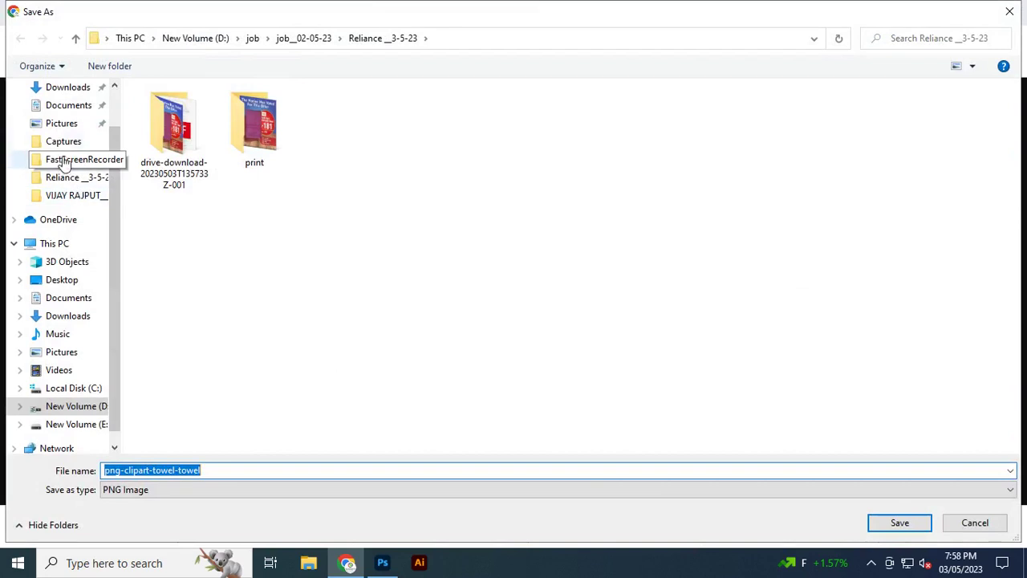
left_click(68, 110)
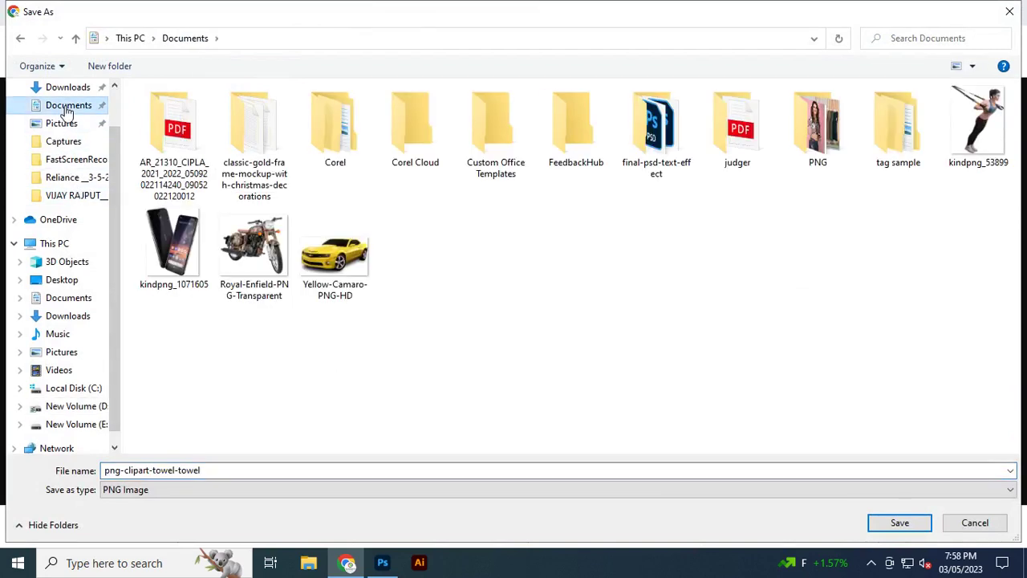
left_click(910, 528)
Place the downloaded png-clipart-towel-towel file from its folder into the Photoshop poster, positioned beside the circle's lower left
left_click(164, 527)
left_click(182, 479)
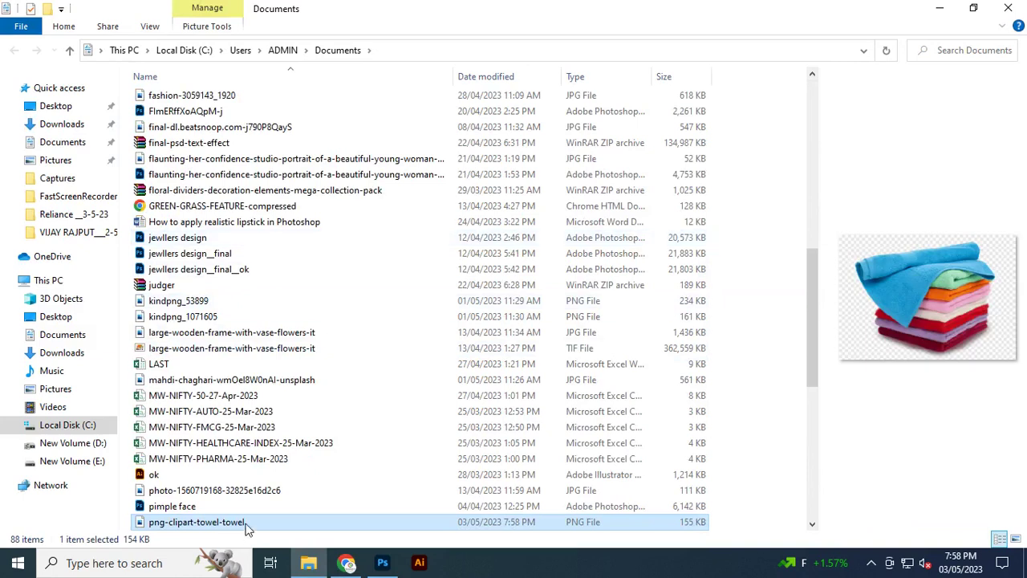
left_click_drag(247, 527, 280, 353)
left_click_drag(370, 355, 273, 411)
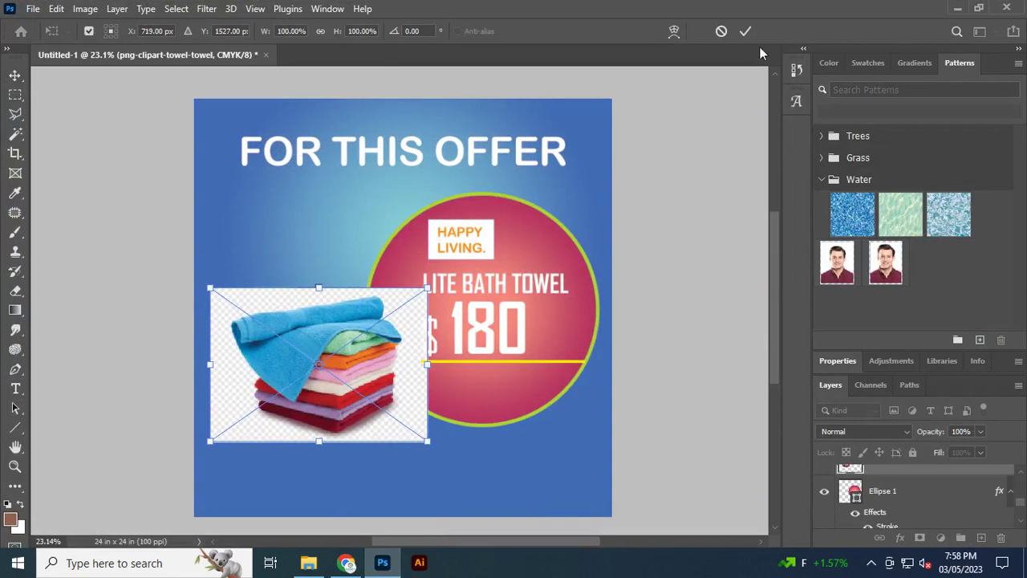
key("Return")
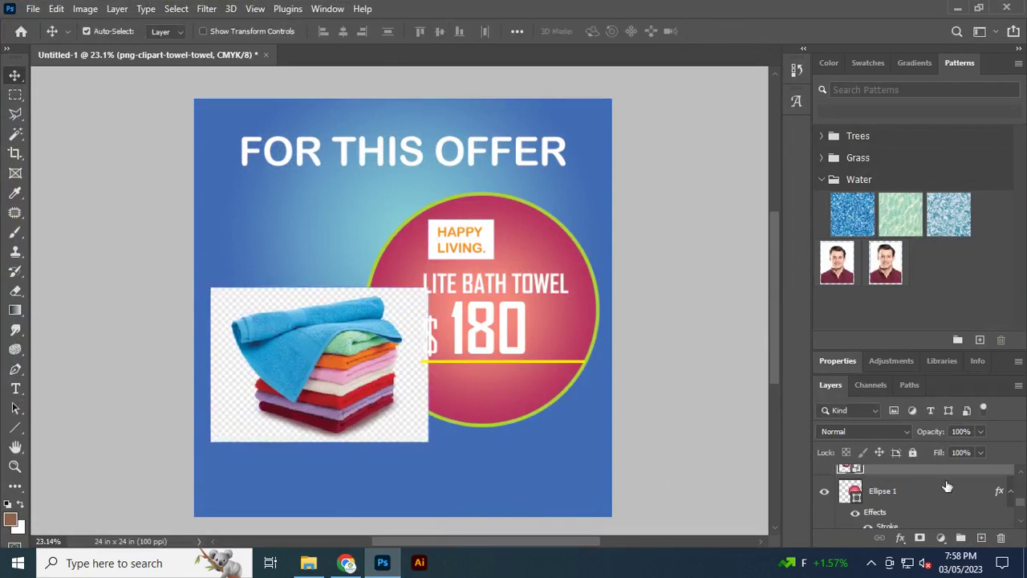
Open the placed towel layer's contents as a separate document and try selecting the towels with the Magic Wand and Quick Selection tools
scroll(929, 516, "down", 2)
scroll(953, 491, "down", 1)
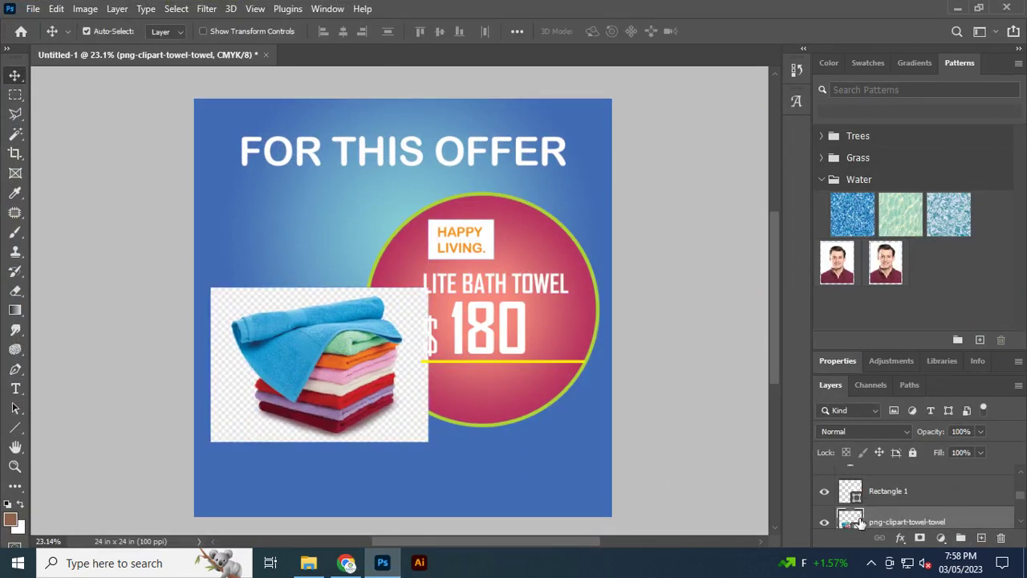
double_click(852, 520)
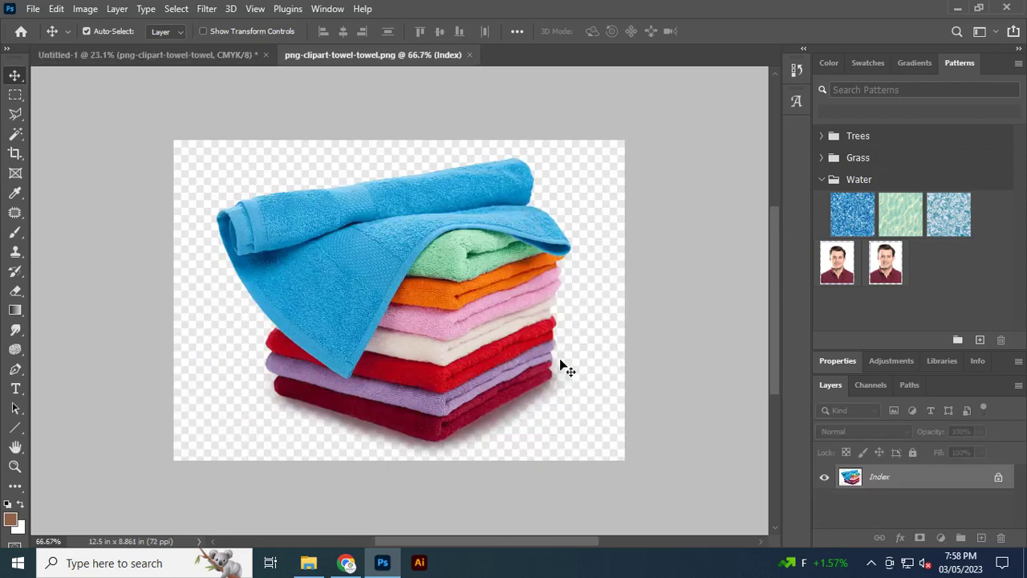
key("w")
left_click(509, 222)
right_click(17, 141)
left_click(81, 144)
left_click(418, 228)
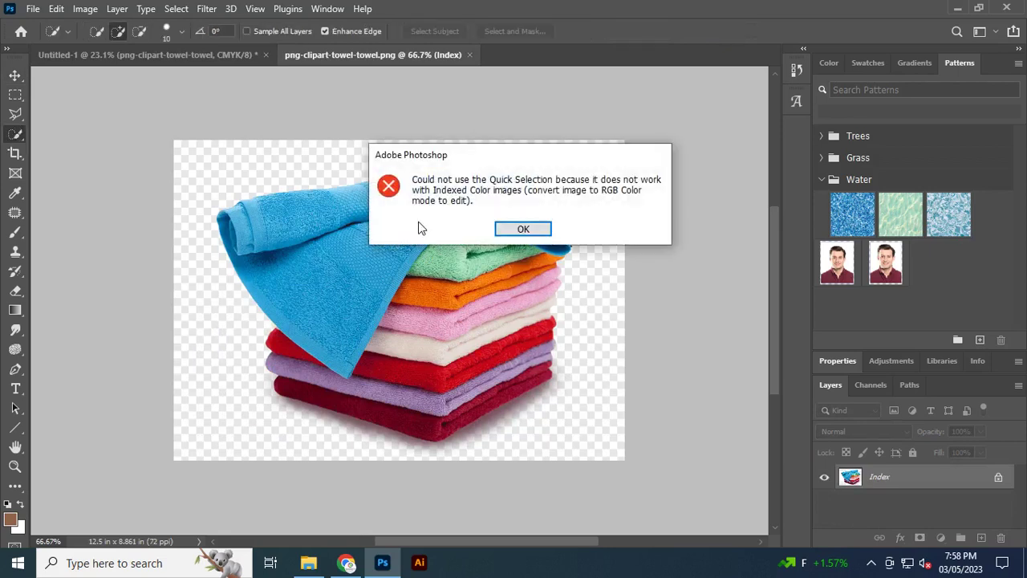
left_click(522, 229)
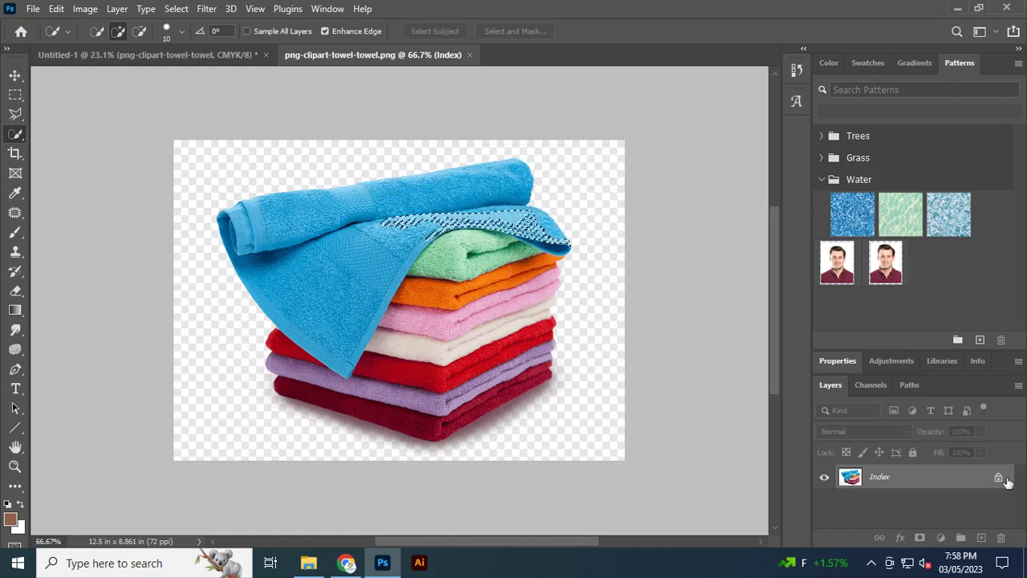
key("ctrl+d")
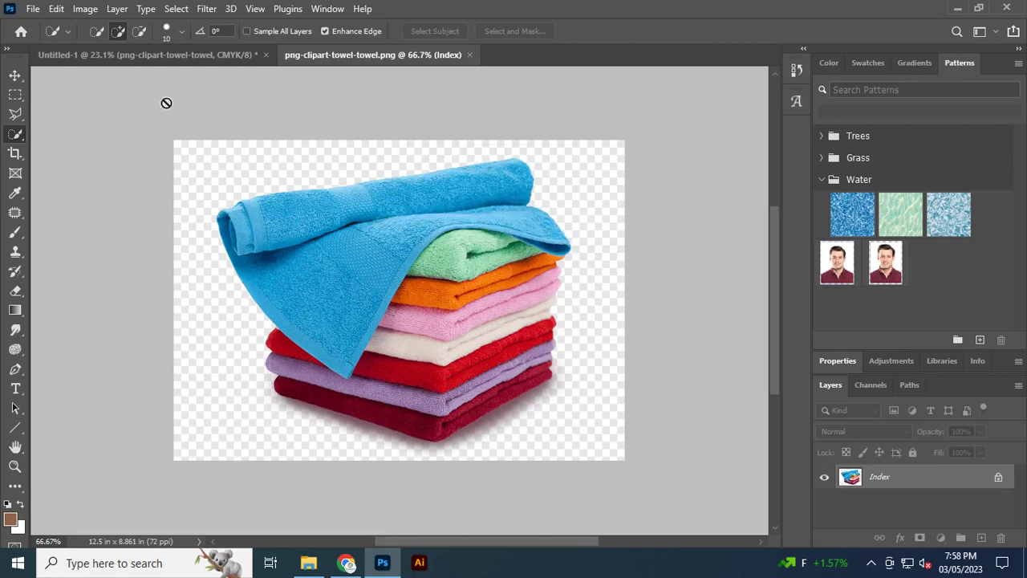
Convert the opened towel image to CMYK Color mode and turn its Background into a normal layer
left_click(98, 14)
mouse_move(100, 24)
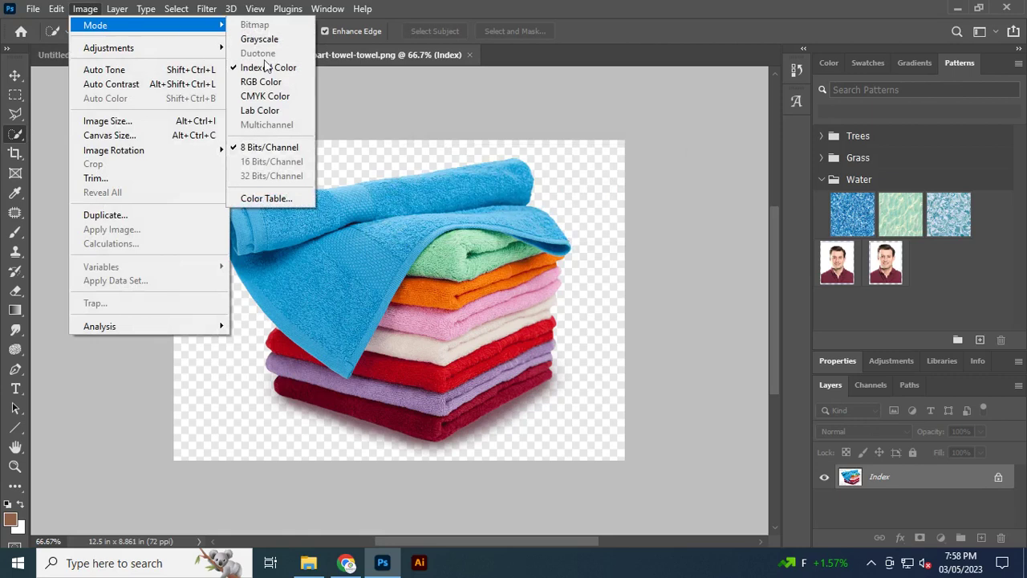
left_click(251, 95)
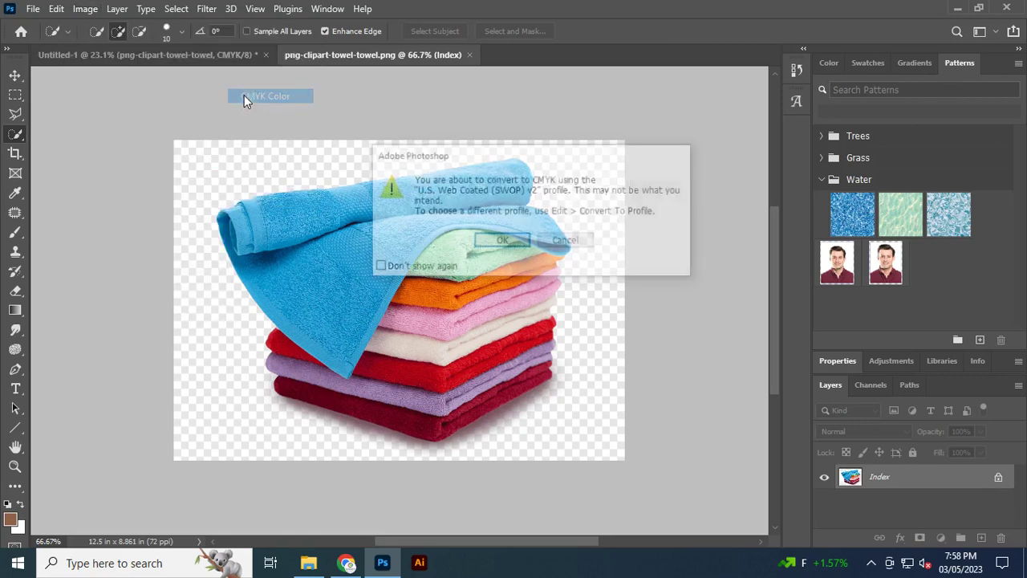
left_click(523, 250)
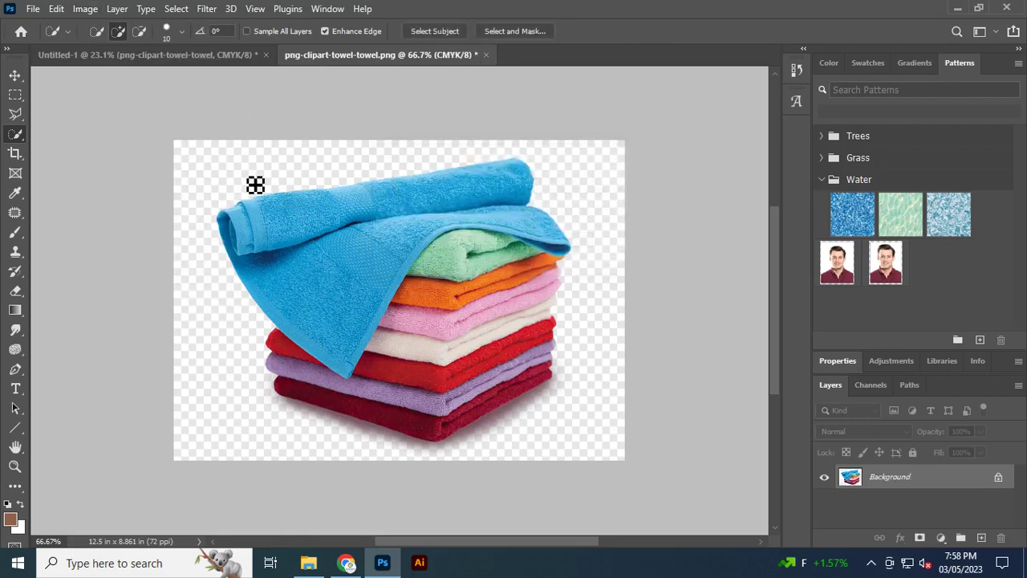
left_click(17, 80)
left_click_drag(505, 254, 577, 273)
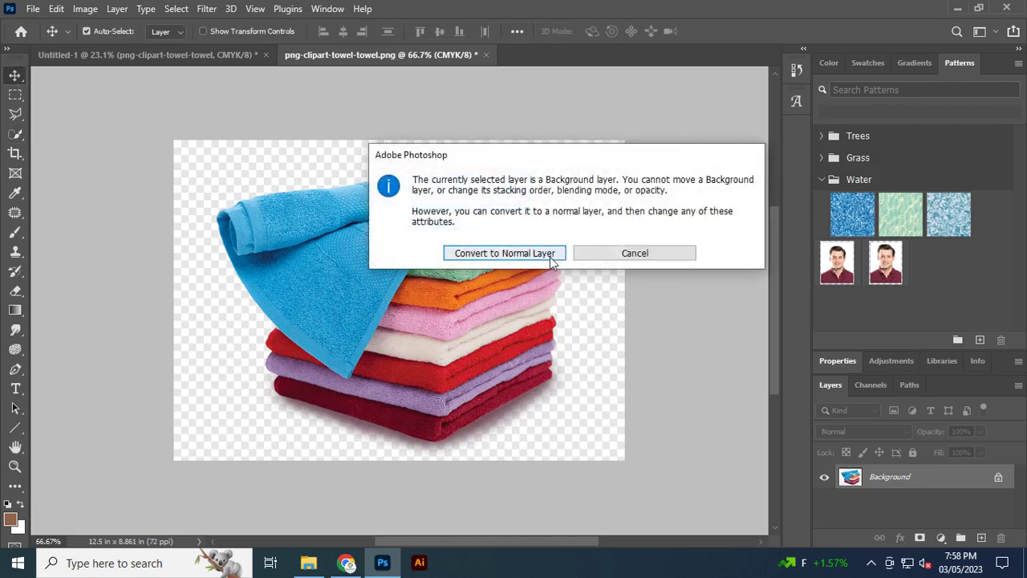
left_click(549, 256)
left_click_drag(504, 269, 490, 280)
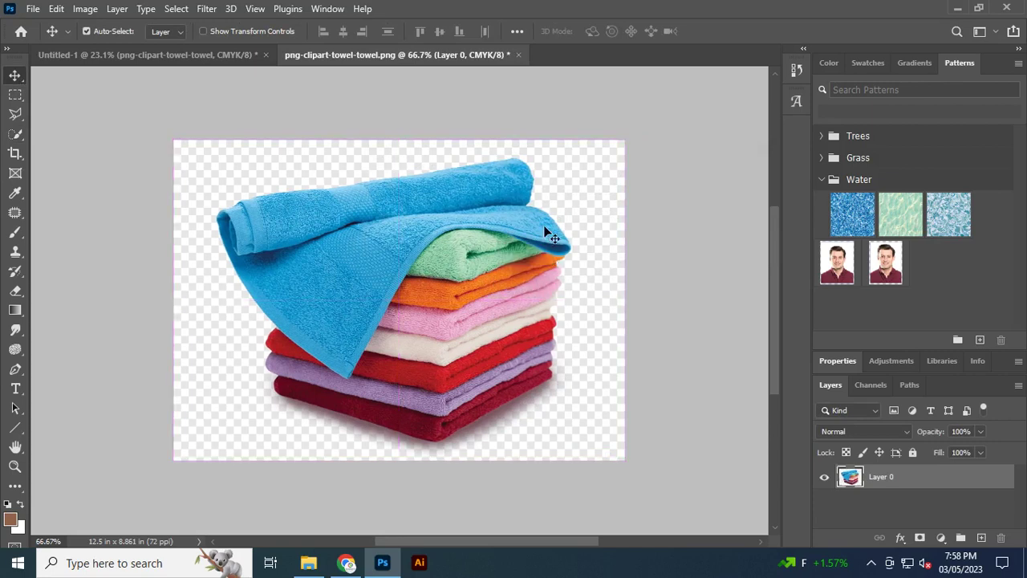
Select the towel stack with Quick Selection, invert the selection, delete the checkered background, and deselect
key("w")
mouse_move(527, 220)
left_mouse_down()
mouse_move(407, 280)
mouse_move(457, 268)
mouse_move(479, 370)
mouse_move(520, 318)
mouse_move(458, 413)
mouse_move(472, 406)
mouse_move(441, 425)
mouse_move(404, 426)
mouse_move(340, 399)
mouse_move(330, 294)
mouse_move(300, 236)
mouse_move(361, 210)
mouse_move(498, 185)
mouse_move(519, 200)
mouse_move(545, 337)
mouse_move(547, 404)
mouse_move(519, 387)
mouse_move(495, 404)
mouse_move(535, 399)
mouse_move(404, 308)
left_mouse_up()
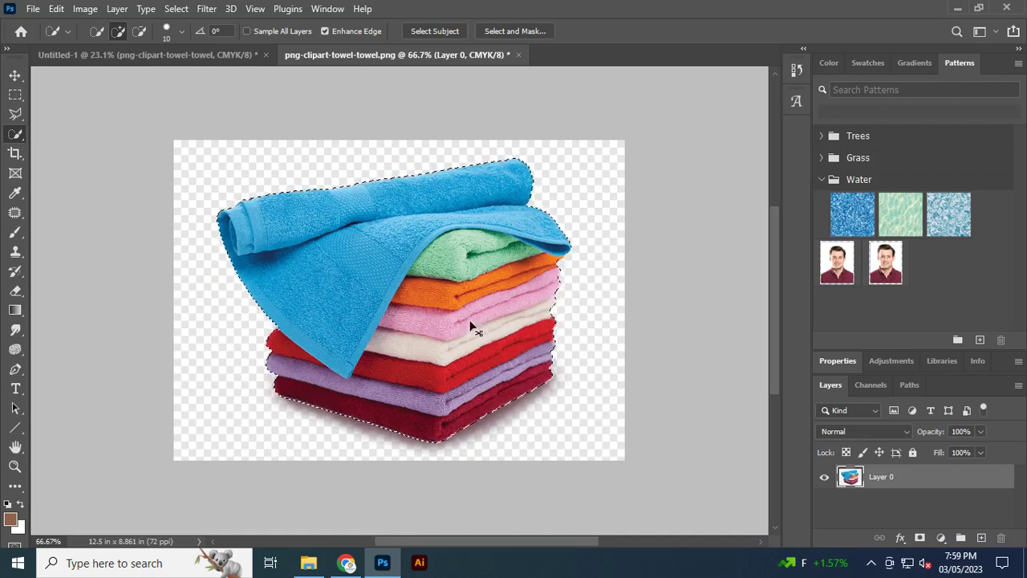
key("ctrl+shift+i")
key("ctrl+d")
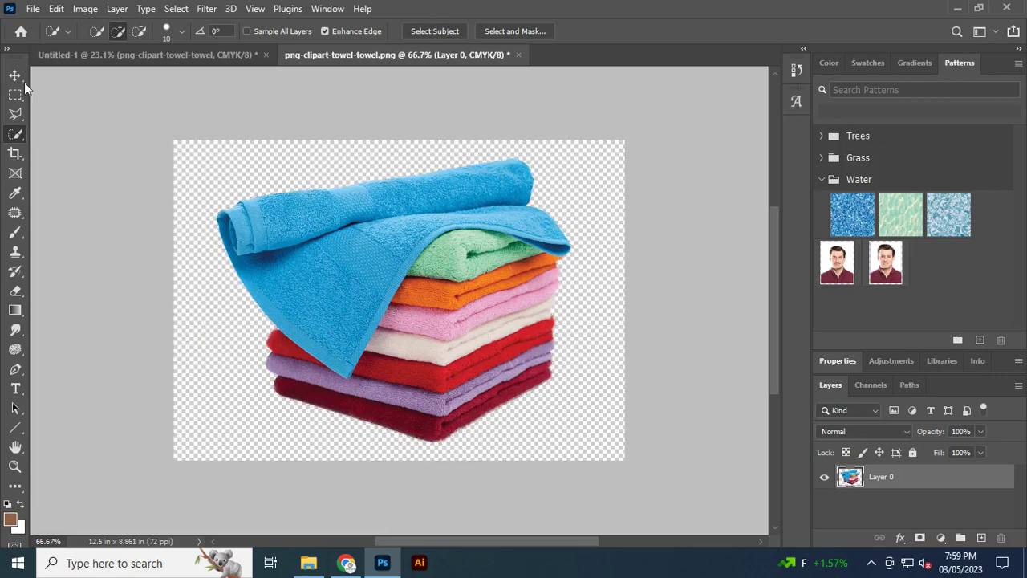
left_click(15, 76)
Close the towel document, saving it as the Photoshop file png-clipart-towel-towel with Maximize Compatibility on
left_click(519, 55)
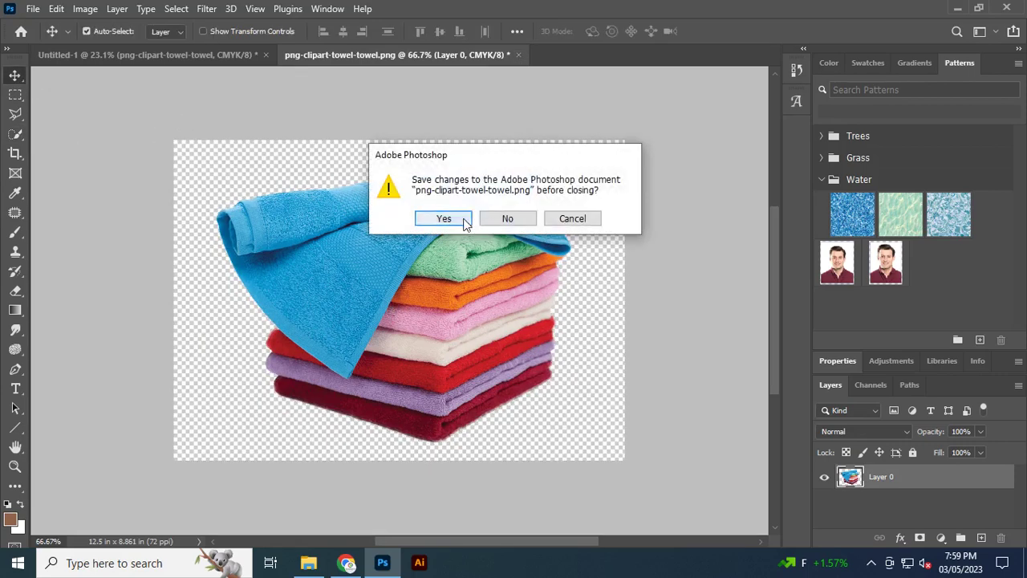
left_click(466, 220)
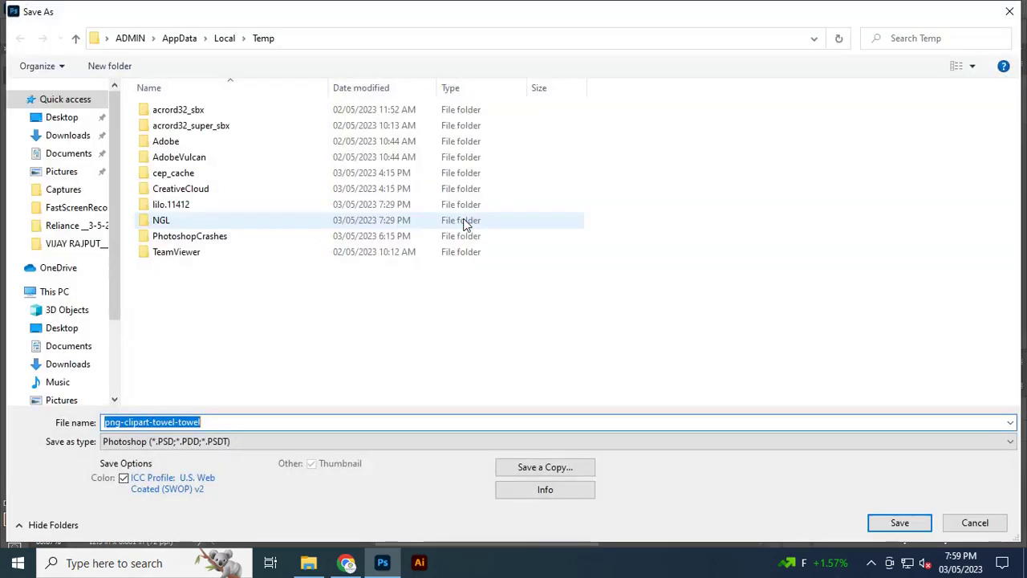
left_click(899, 522)
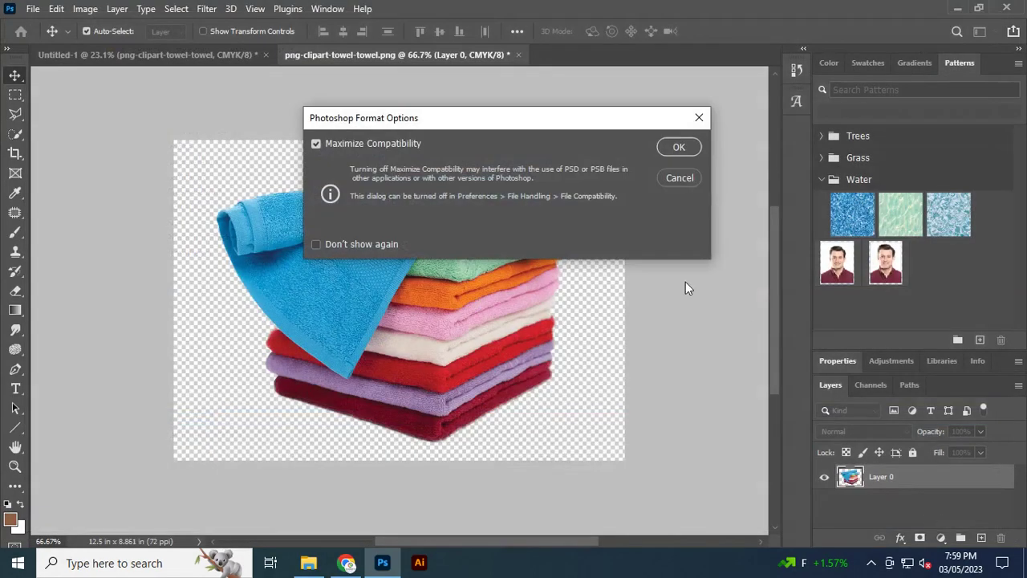
left_click(679, 148)
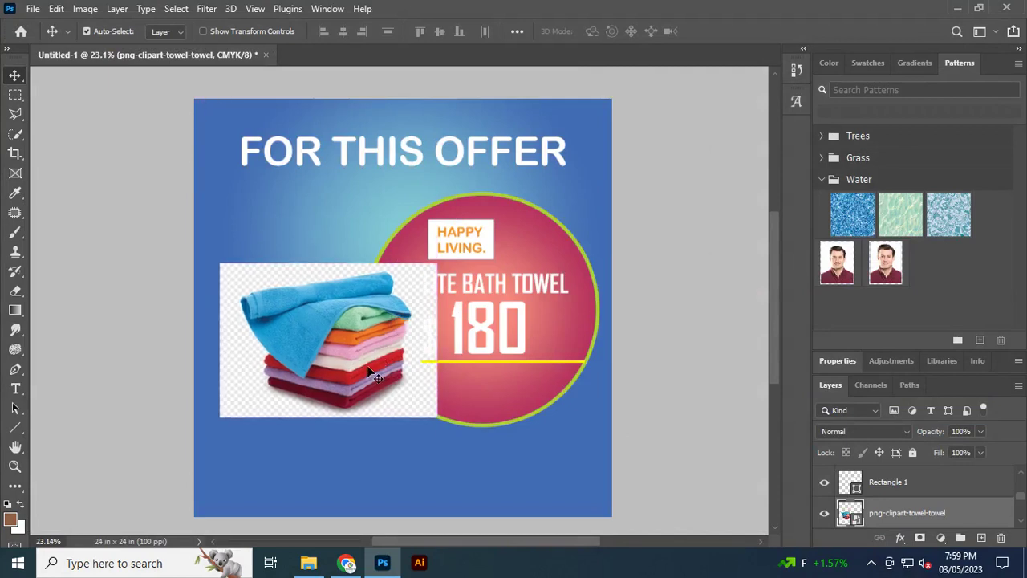
Undo the last move of the towel image on the poster and rasterize its layer
key("ctrl")
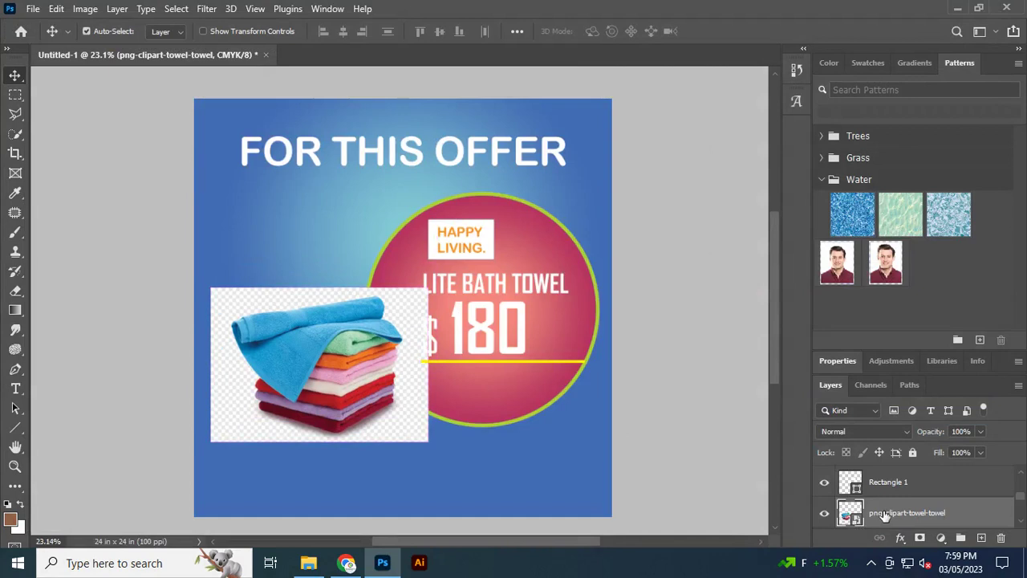
right_click(886, 515)
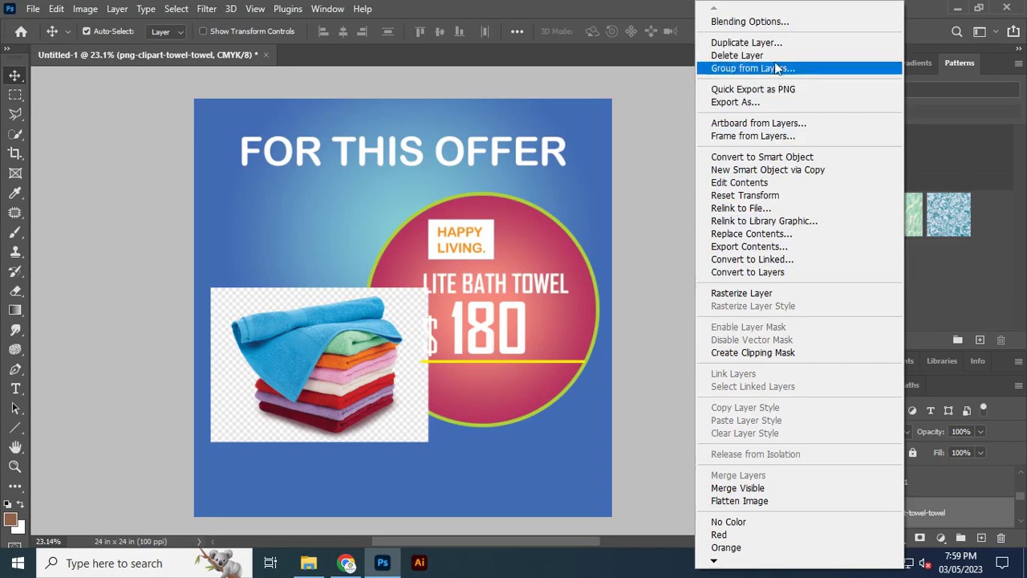
left_click(787, 297)
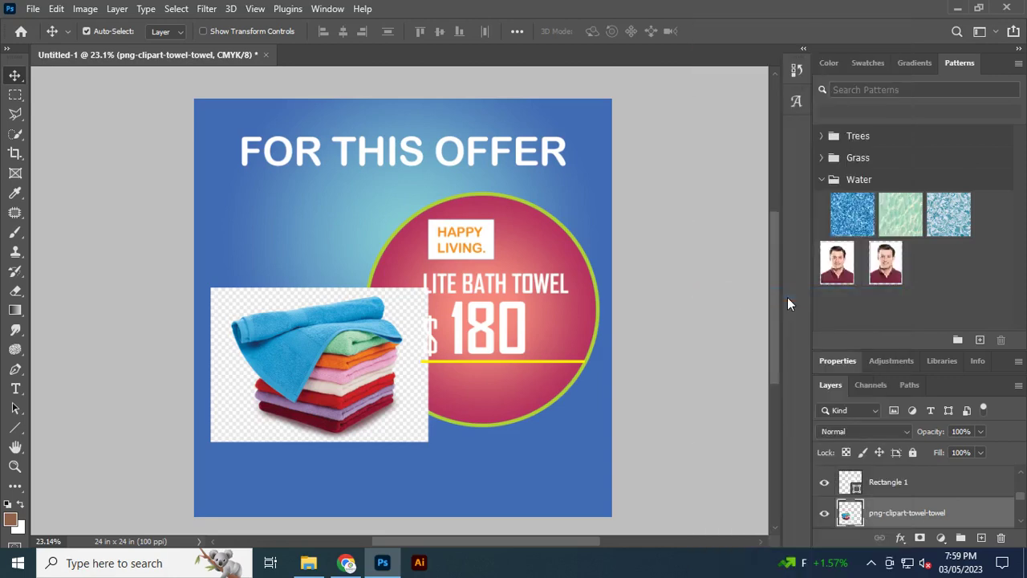
double_click(849, 516)
left_click(790, 235)
Select the towel stack on the poster with Quick Selection, invert the selection, delete the checkered background, and deselect
key("w")
mouse_move(315, 365)
left_mouse_down()
mouse_move(360, 400)
mouse_move(361, 344)
mouse_move(377, 333)
mouse_move(321, 321)
left_mouse_up()
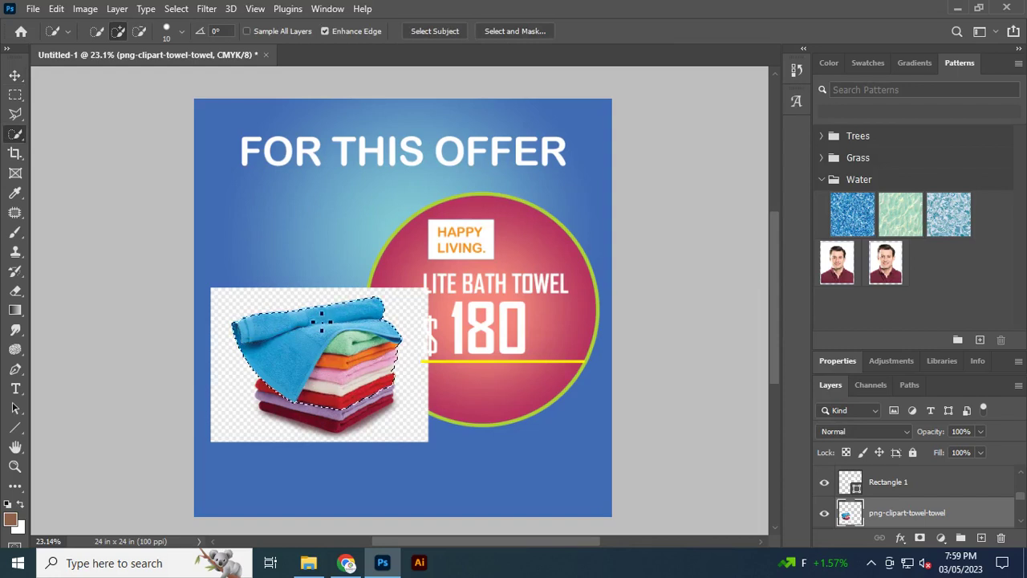
mouse_move(325, 413)
left_mouse_down()
mouse_move(293, 411)
mouse_move(325, 427)
mouse_move(382, 397)
left_mouse_up()
key("ctrl+shift+i")
key("Delete")
key("ctrl+d")
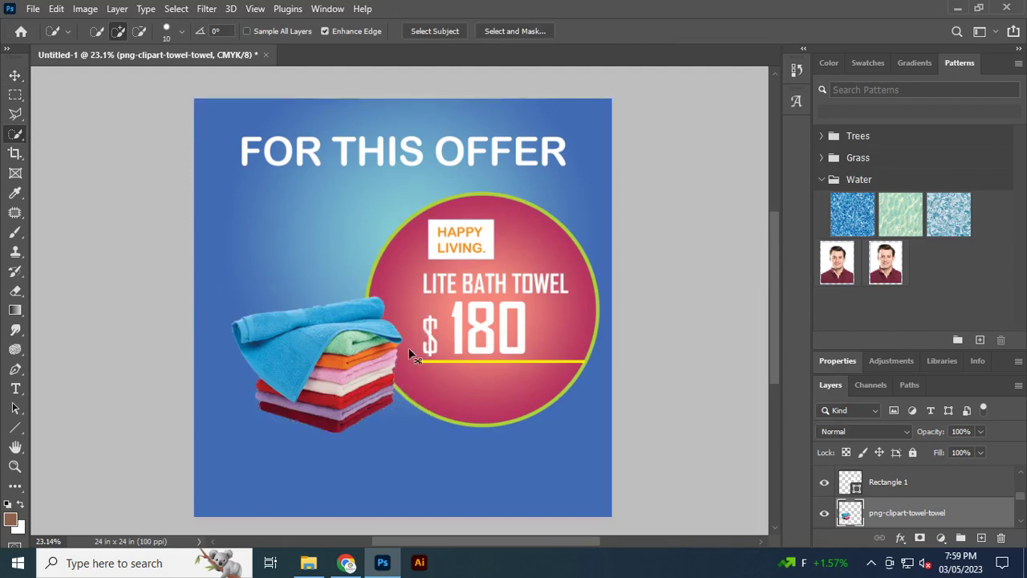
Shift the cut-out towel stack slightly up and left, then enlarge it to about 122% beside the circle
left_click(14, 75)
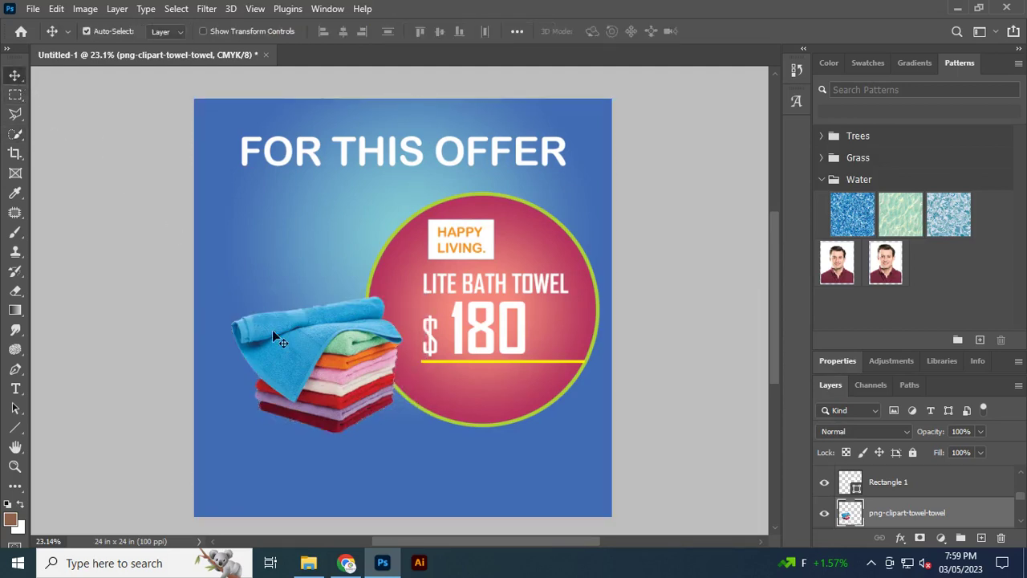
left_click_drag(335, 368, 325, 354)
key("ctrl+t")
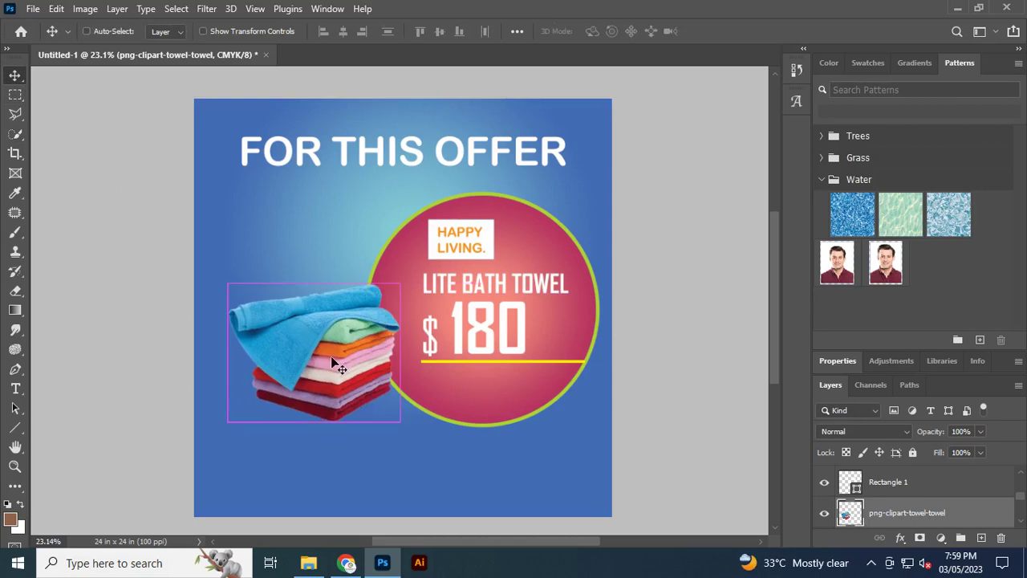
left_click_drag(398, 423, 418, 436)
left_click_drag(358, 389, 347, 379)
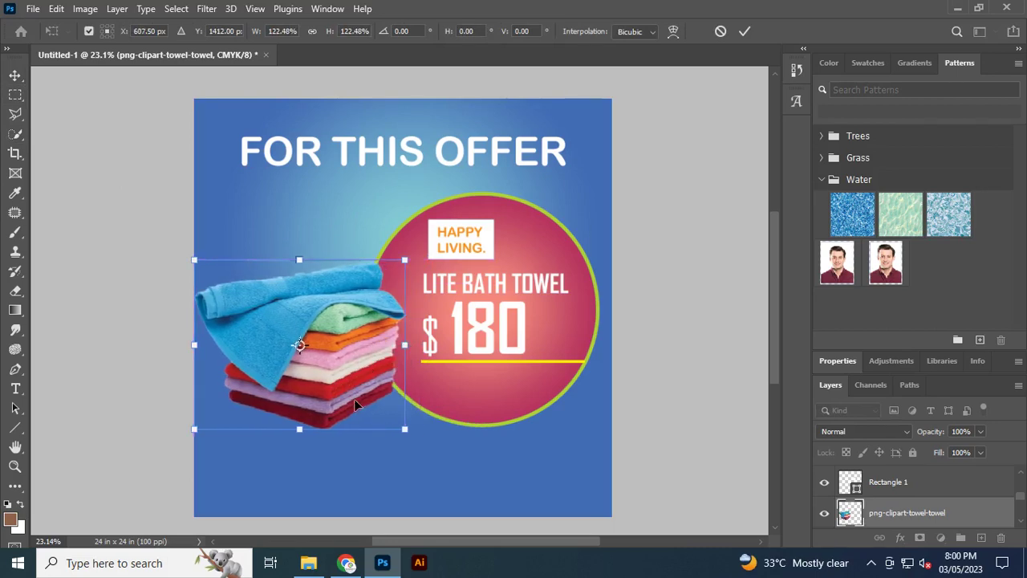
Flip the towel stack horizontally, shift it right to overlap the circle's edge, and apply the transform
right_click(340, 373)
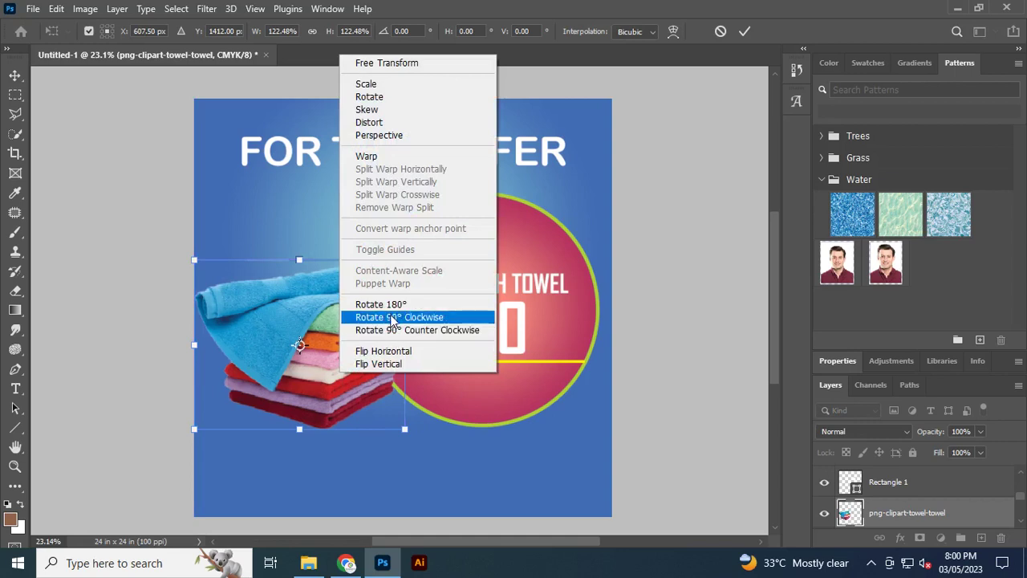
left_click(392, 352)
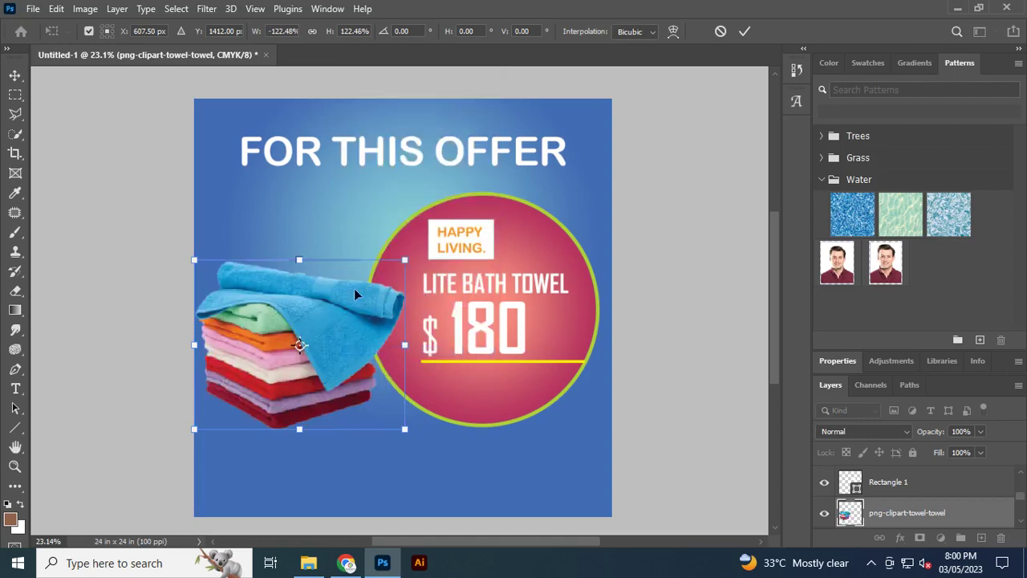
mouse_move(342, 318)
left_mouse_down()
mouse_move(357, 339)
mouse_move(355, 320)
left_mouse_up()
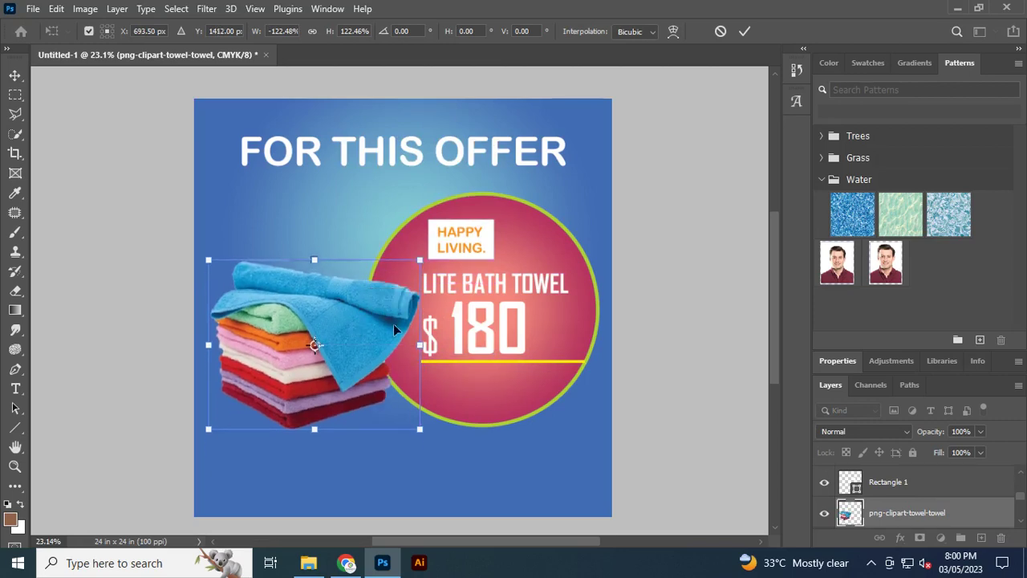
left_click(744, 32)
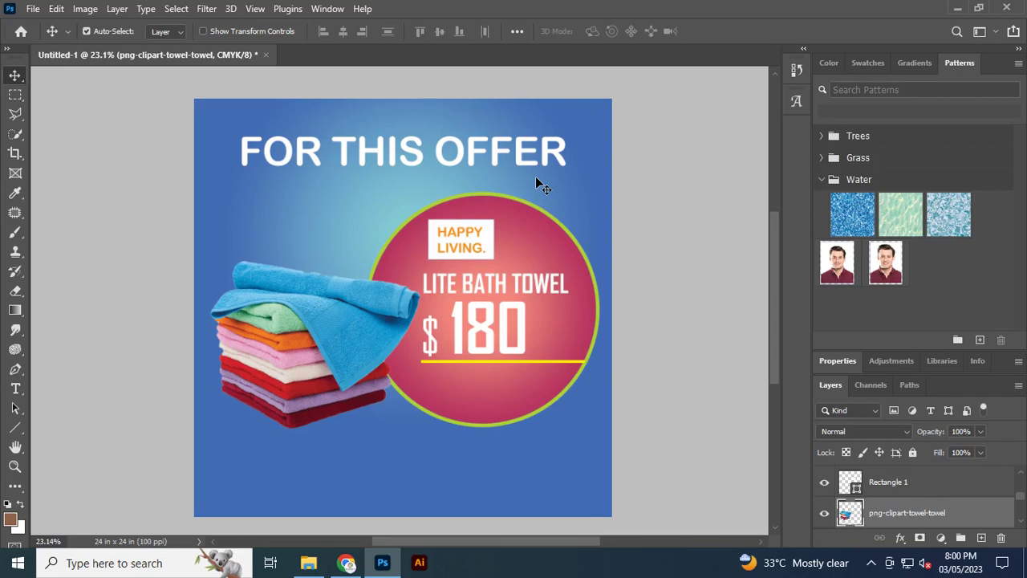
Nudge the towel stack slightly left and down on the poster
key("ctrl+z")
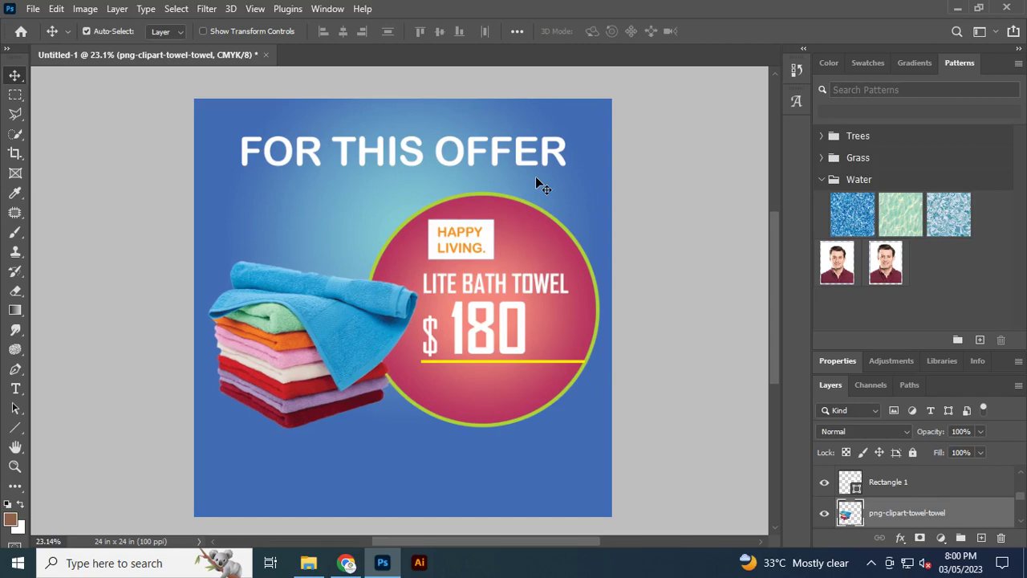
key("ctrl+z")
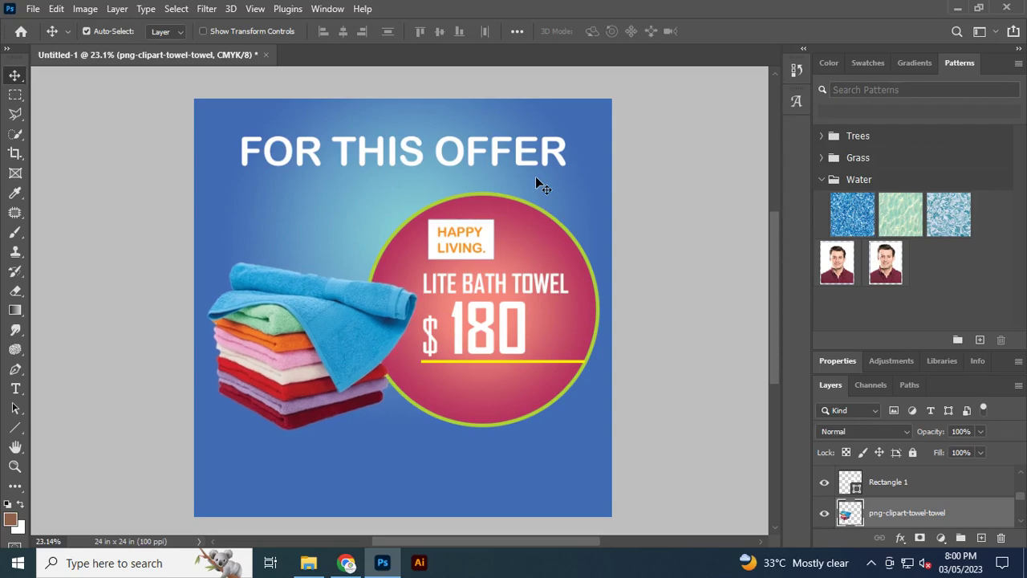
key("ctrl+z")
key("ctrl+z")
key("ctrl+z")
key("ctrl+z")
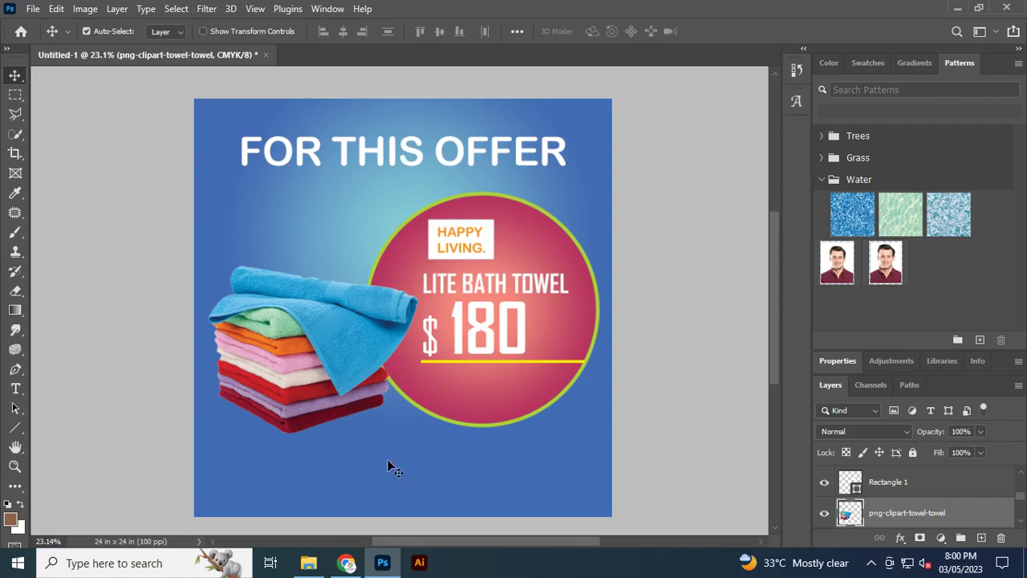
Switch to Chrome and close the full-size towel image to return to the Google image results
left_click(347, 563)
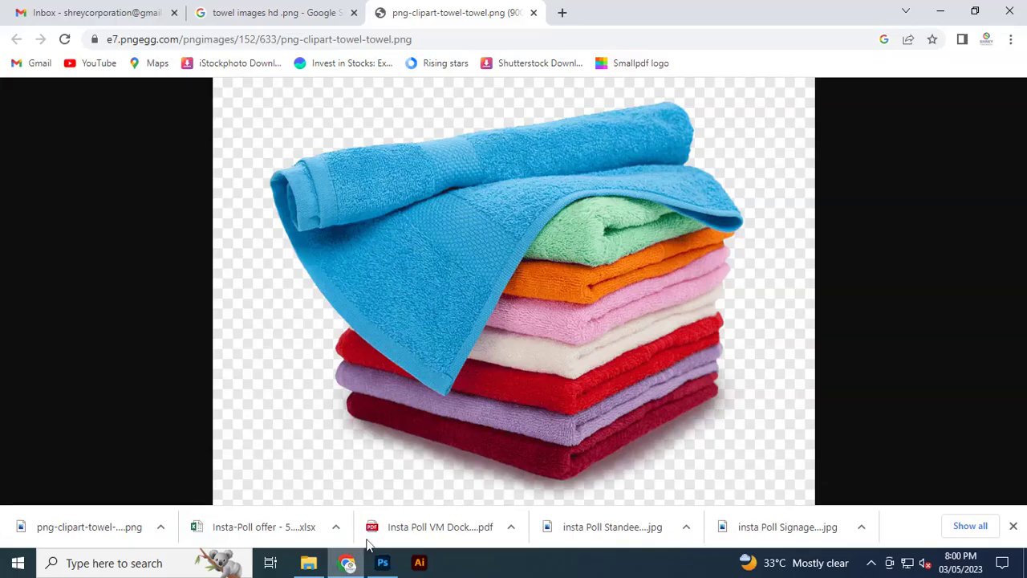
left_click(534, 13)
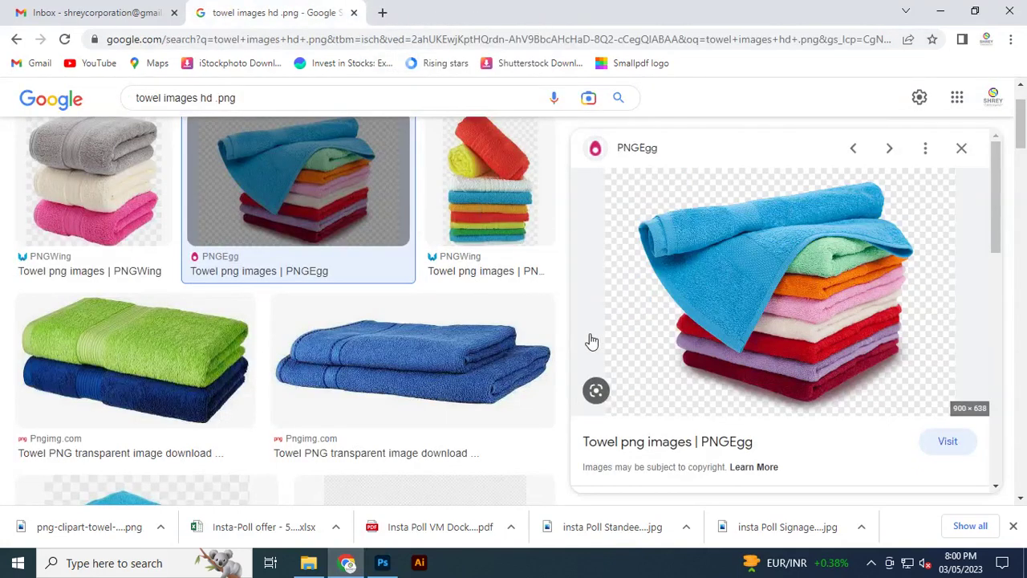
scroll(385, 241, "up", 1)
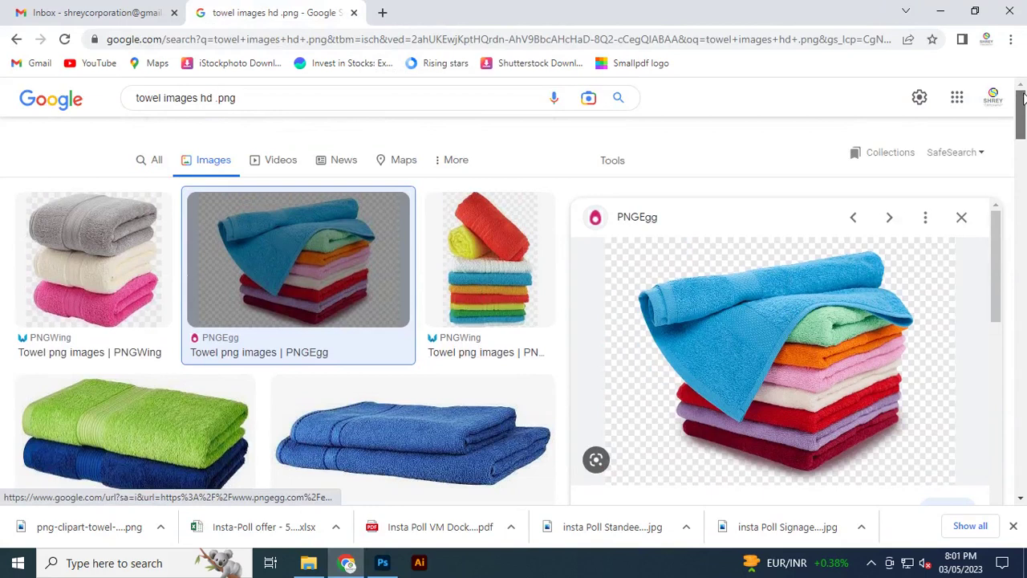
Replace the towel query in Google Images with a search for the suggestion "plawood background"
triple_click(288, 120)
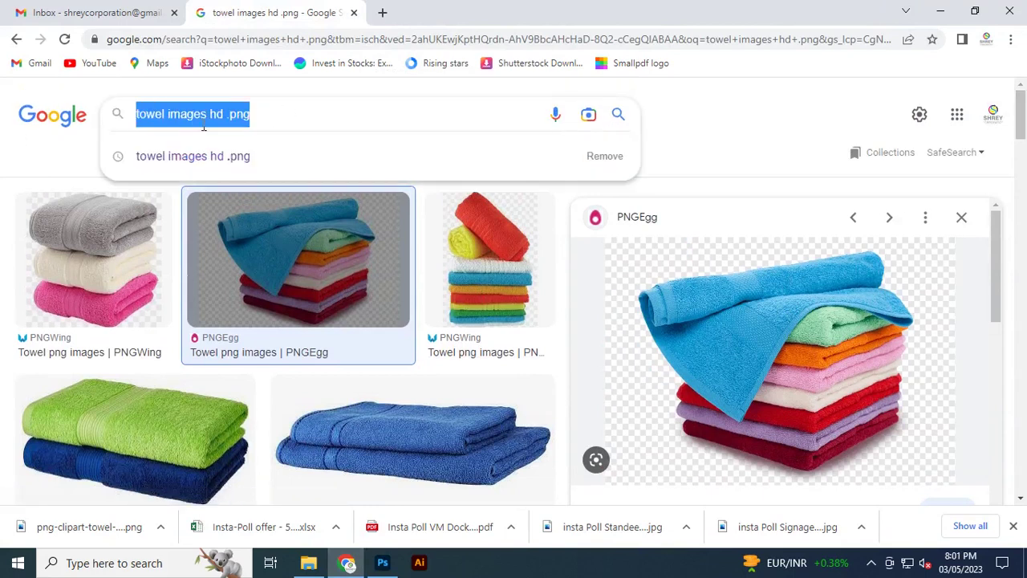
key("BackSpace")
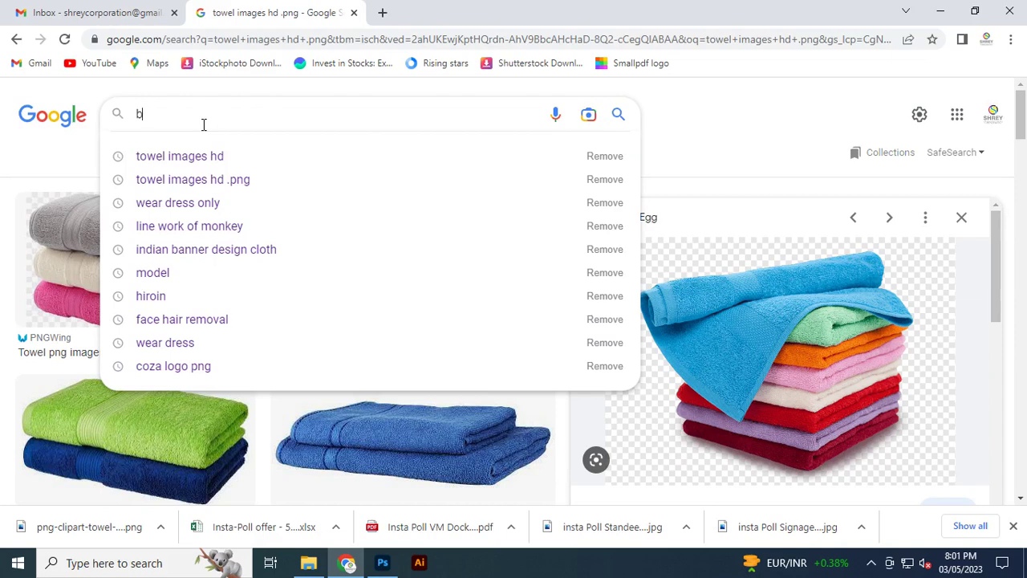
type("b")
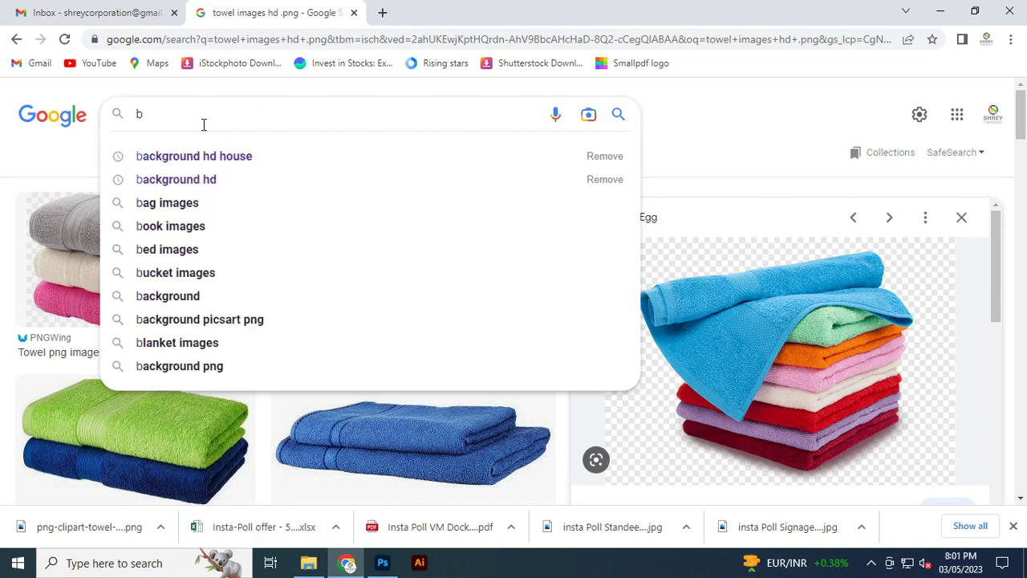
key("BackSpace")
type("pl")
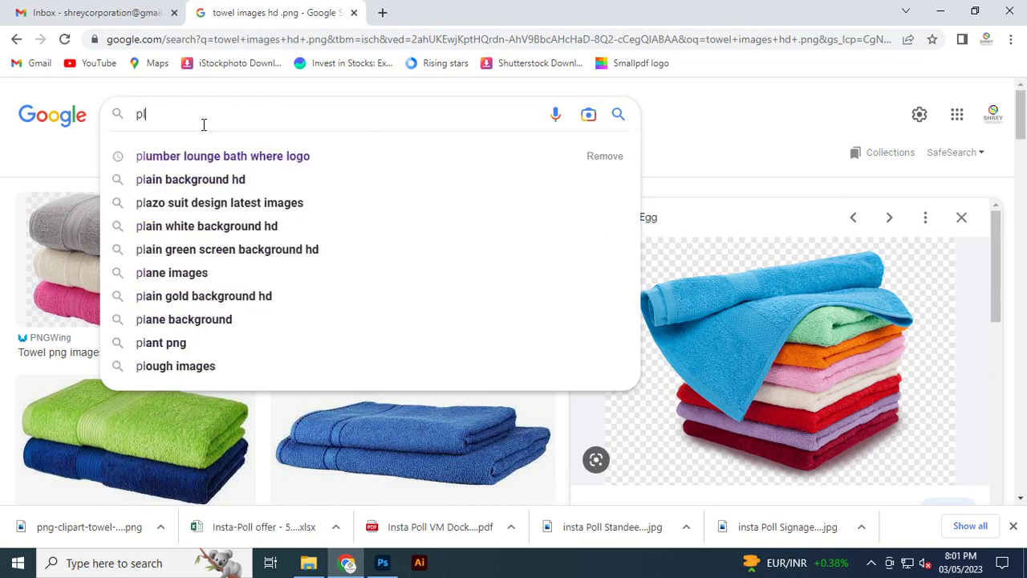
type("au")
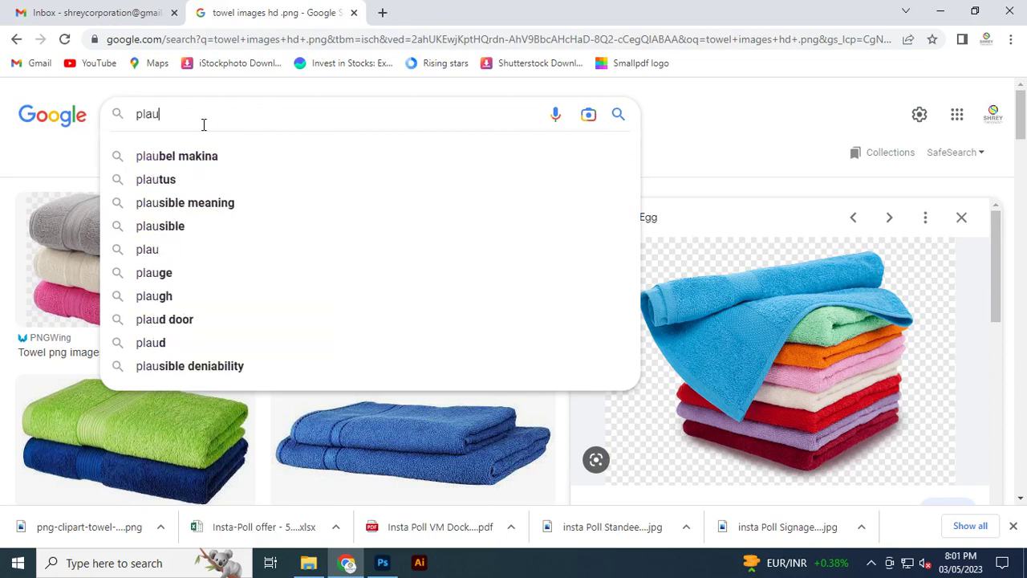
key("BackSpace")
type("wood")
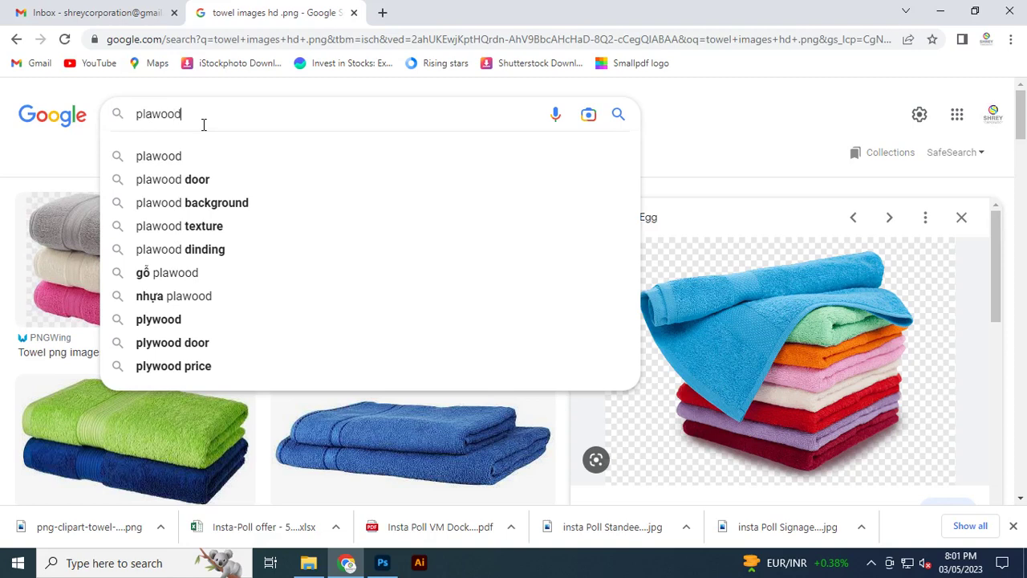
left_click(216, 203)
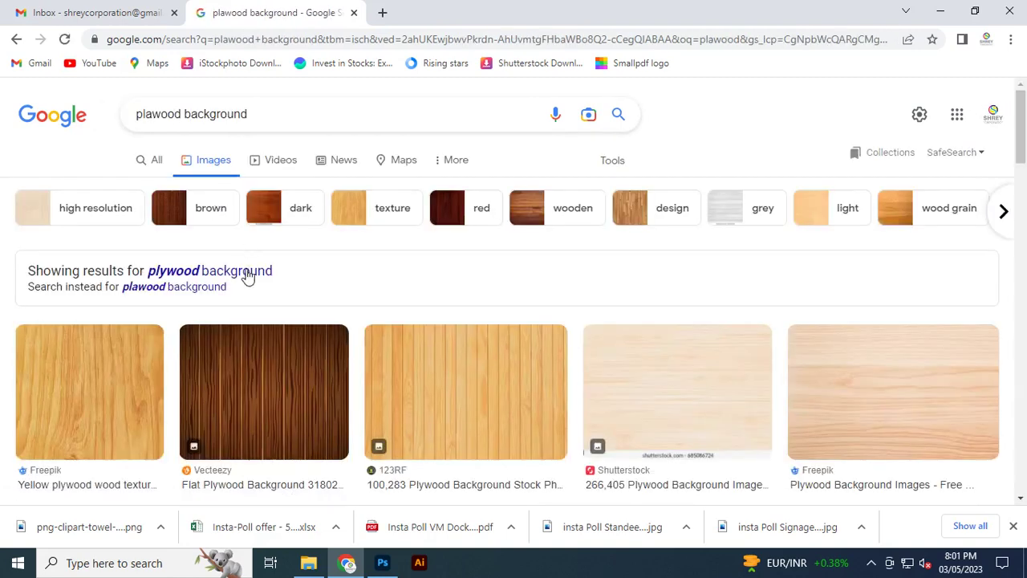
Browse the plywood background results for a suitable wooden surface and preview the Brown Wooden Stage Background image from Storyblocks
scroll(247, 275, "down", 1)
scroll(85, 300, "down", 5)
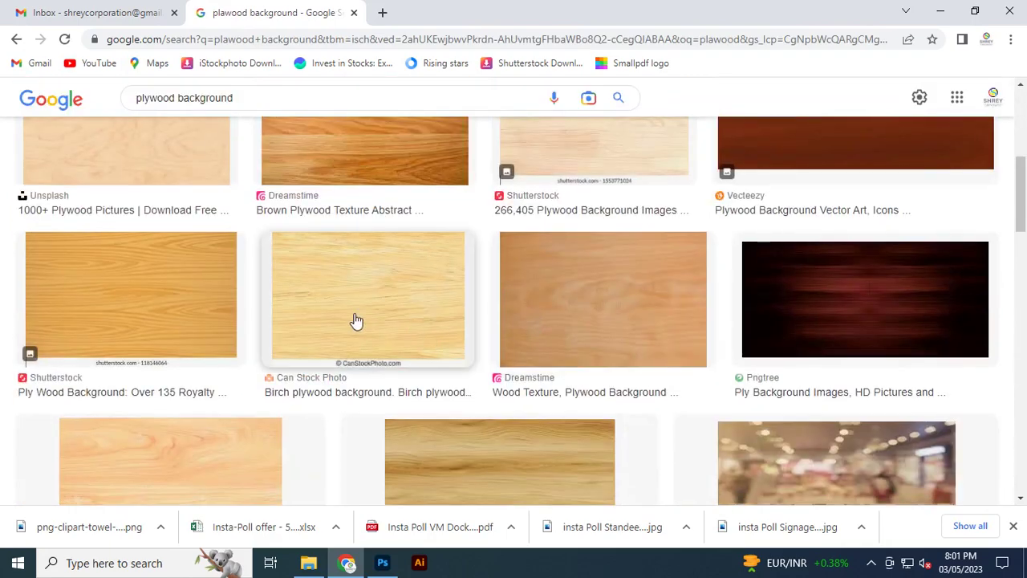
scroll(357, 320, "down", 5)
scroll(354, 320, "down", 3)
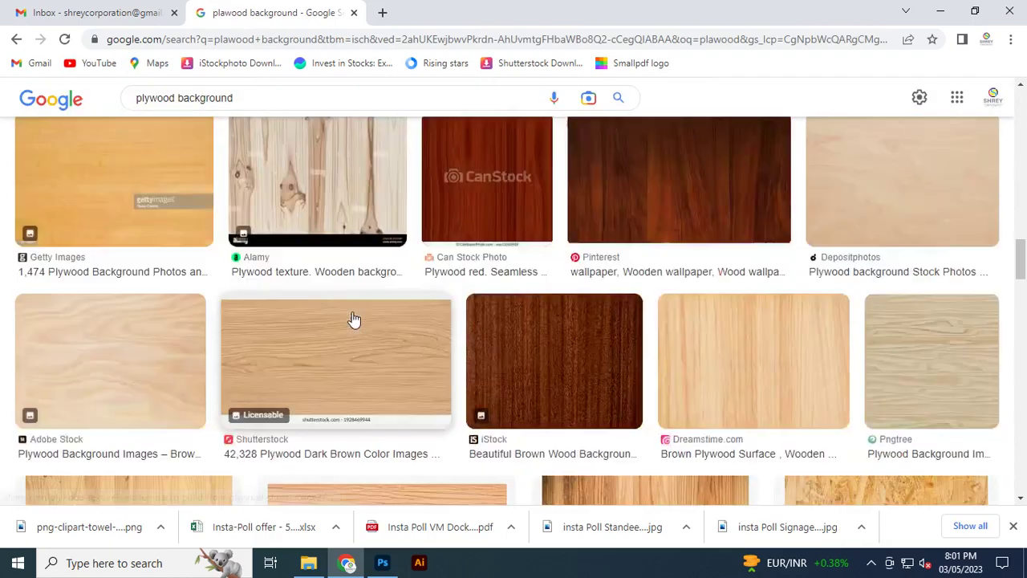
scroll(277, 369, "up", 3)
scroll(462, 313, "down", 4)
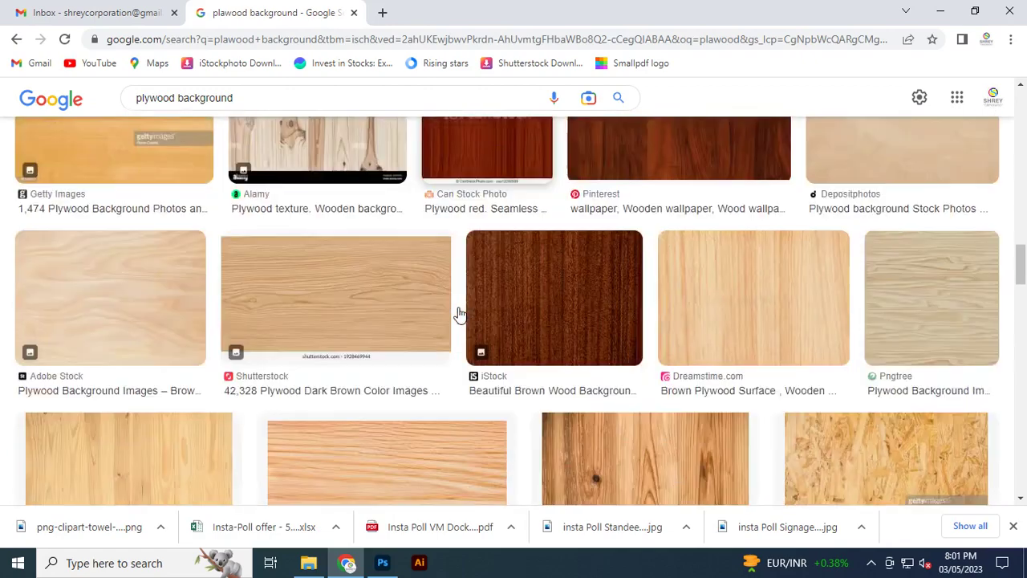
scroll(460, 313, "down", 5)
scroll(410, 348, "down", 4)
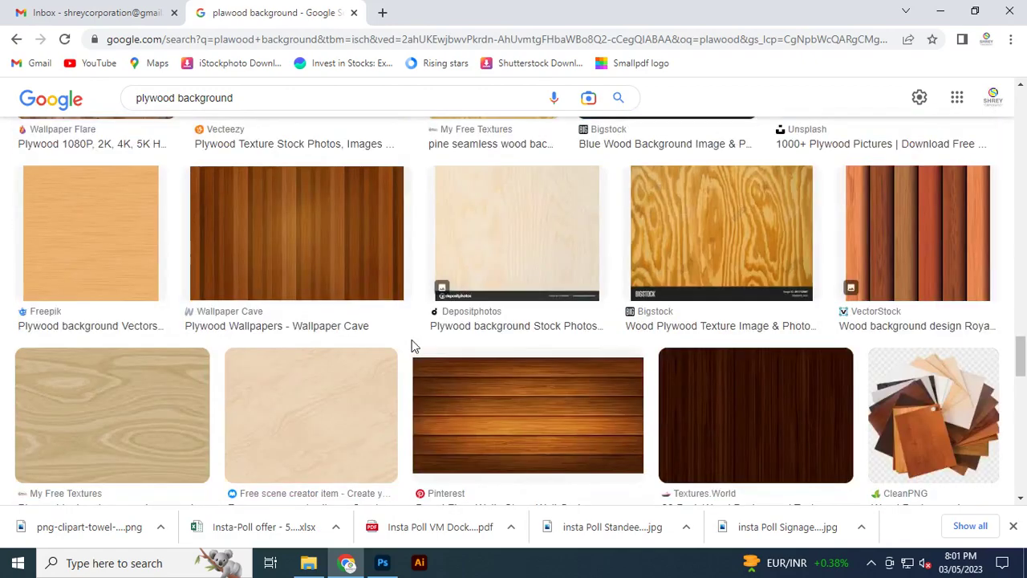
scroll(412, 346, "down", 5)
scroll(412, 344, "up", 4)
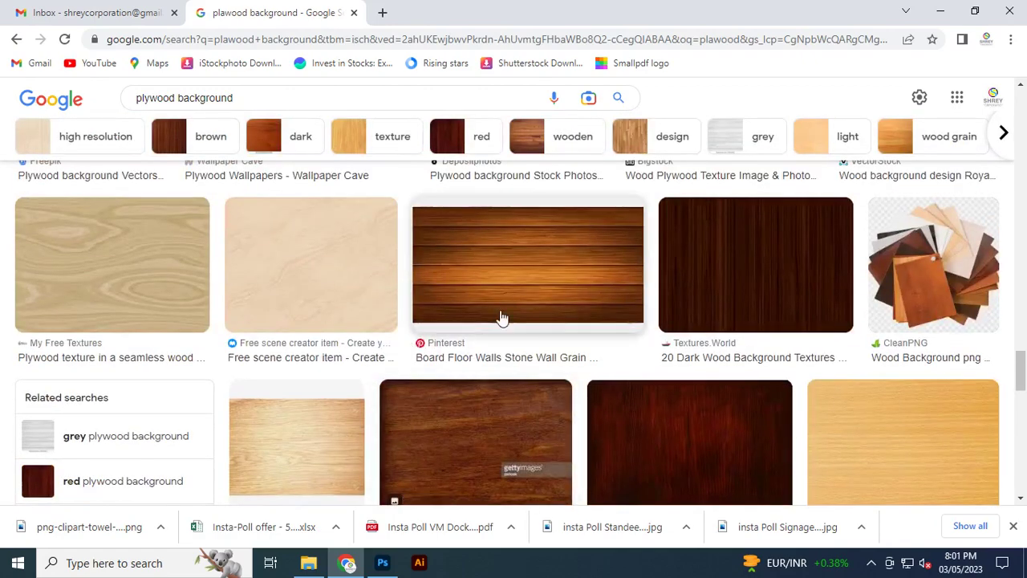
scroll(500, 317, "down", 10)
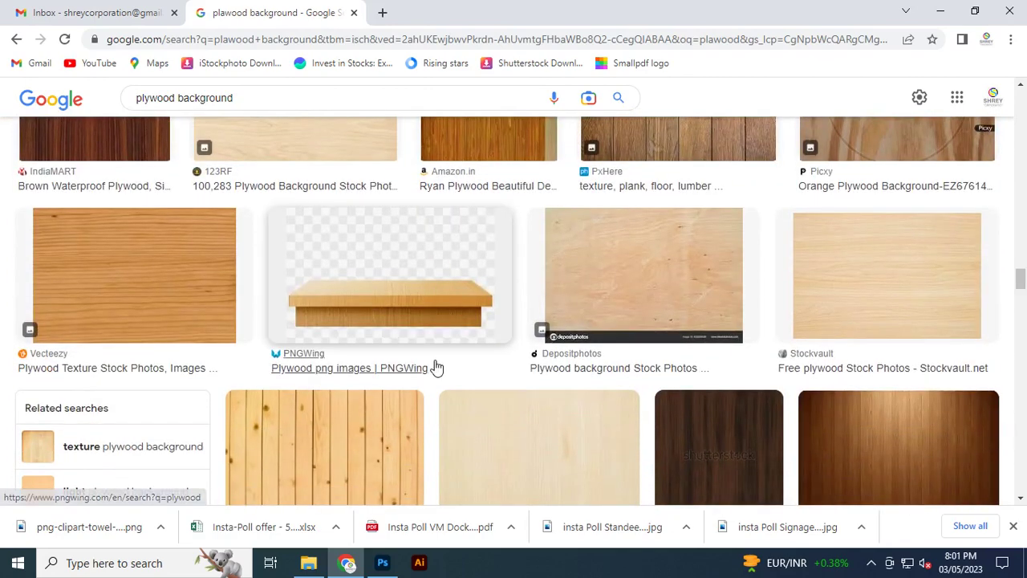
scroll(435, 366, "down", 10)
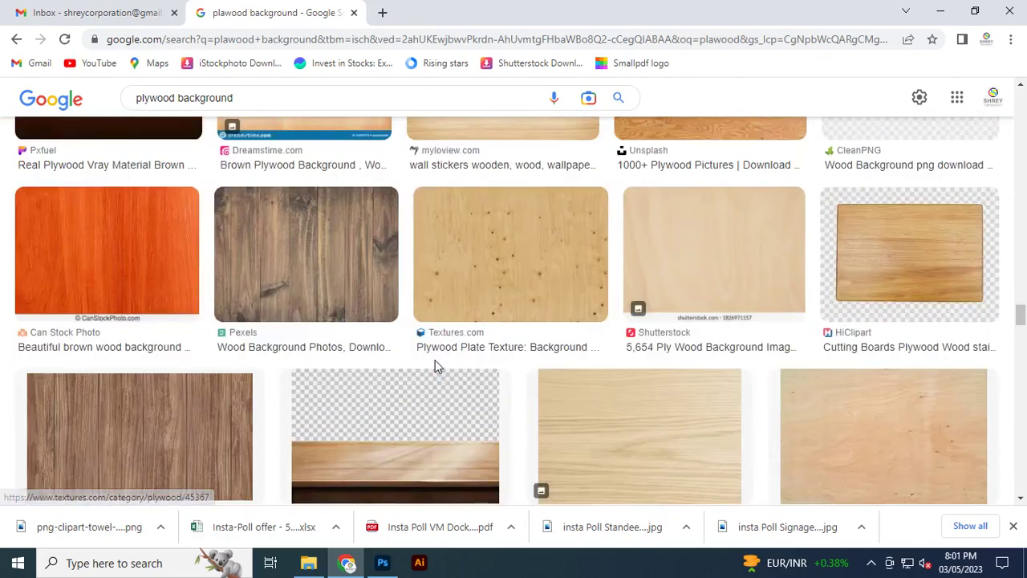
scroll(435, 366, "down", 1)
scroll(435, 367, "down", 8)
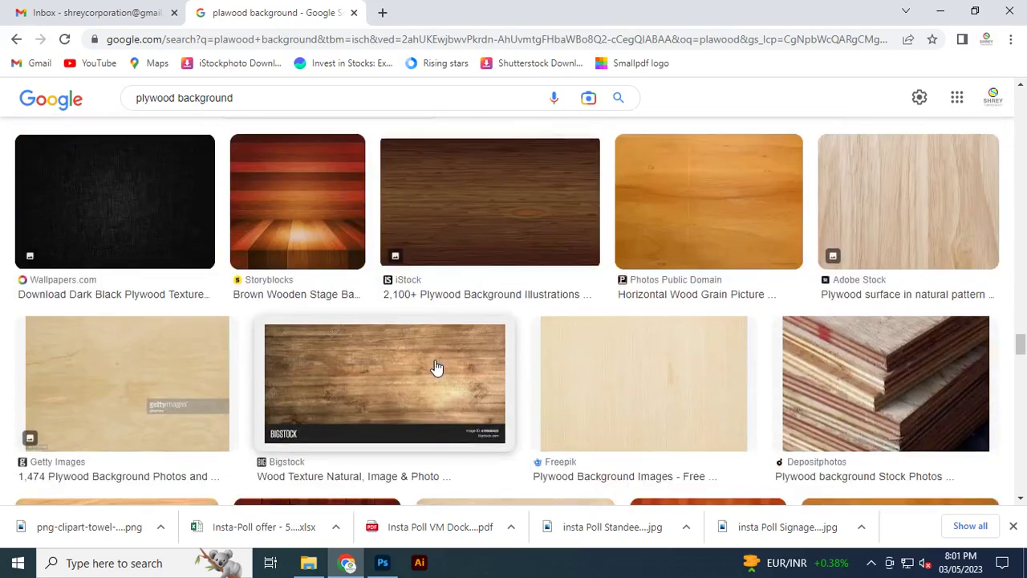
scroll(436, 367, "down", 5)
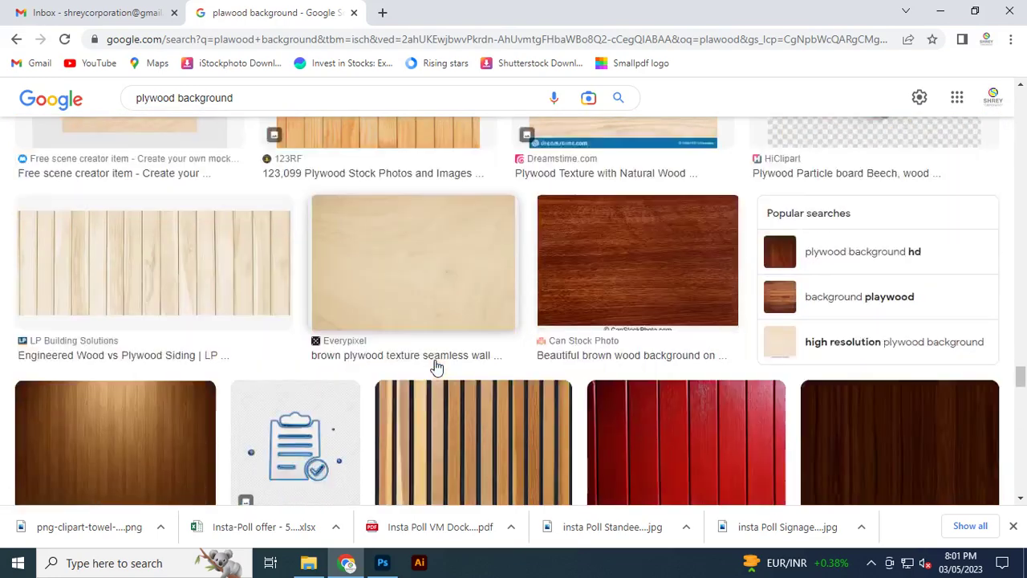
scroll(436, 367, "up", 8)
scroll(436, 367, "up", 4)
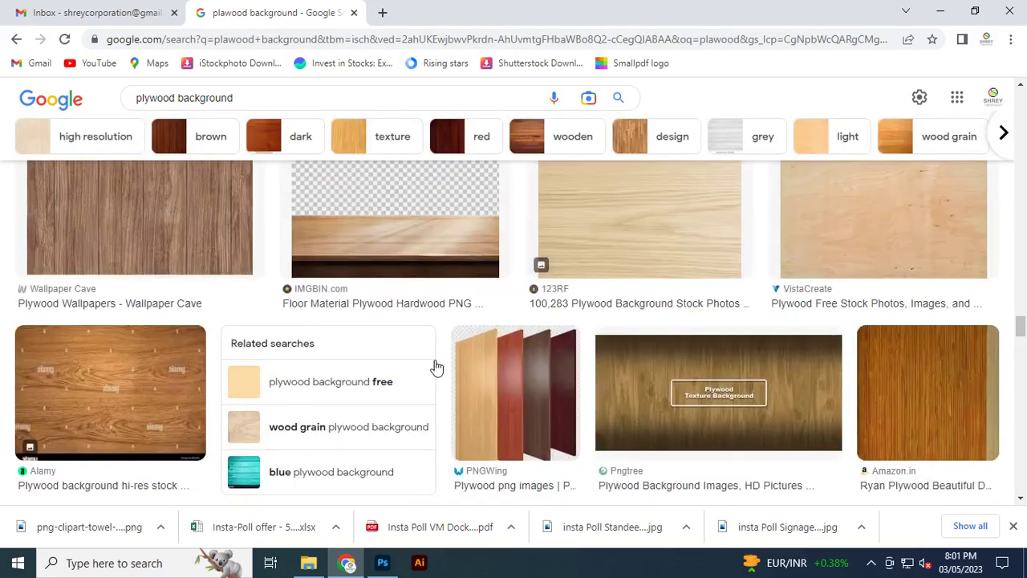
scroll(433, 367, "down", 2)
left_click(309, 361)
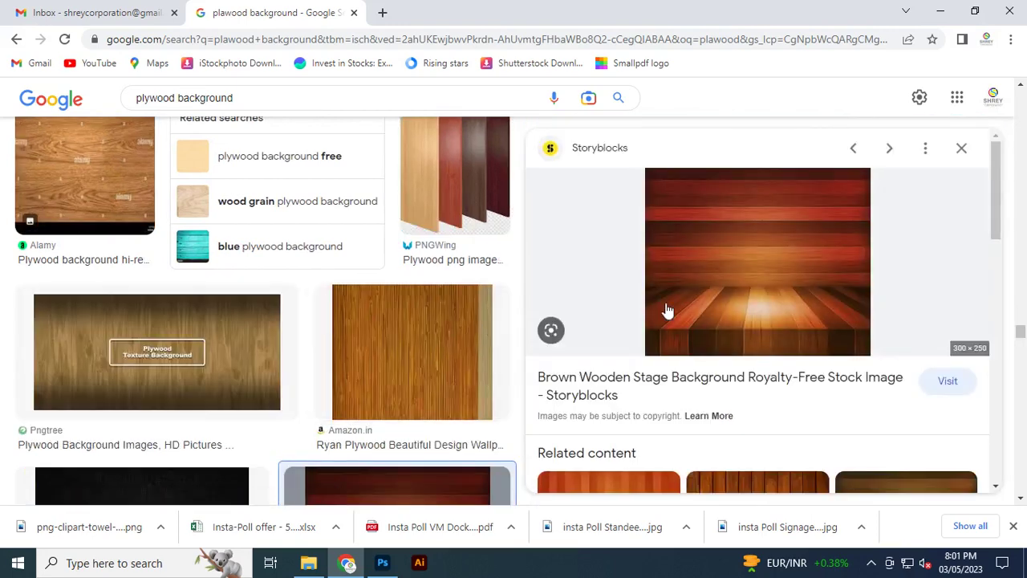
Examine the related wood images of the Storyblocks preview and preview Shutterstock's Wooden Wall Background Spotlight photo, closing the preview at the end
scroll(741, 289, "down", 6)
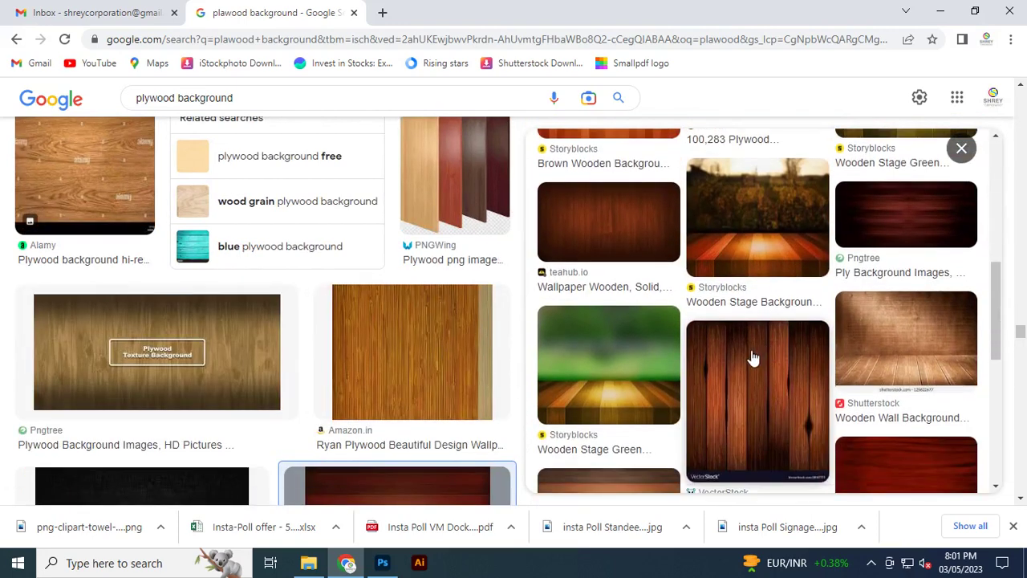
scroll(746, 356, "down", 4)
scroll(745, 356, "up", 3)
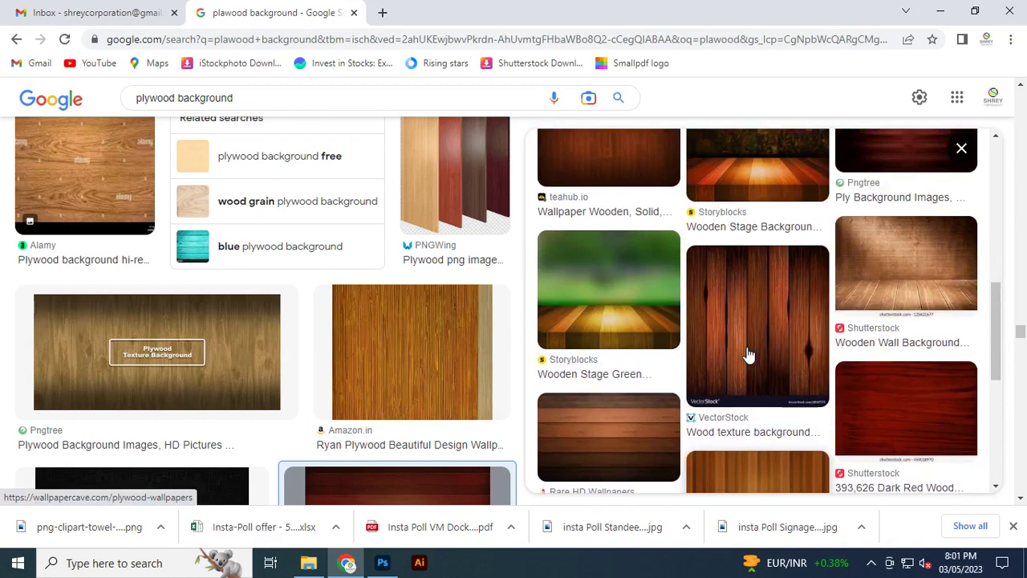
scroll(834, 321, "up", 2)
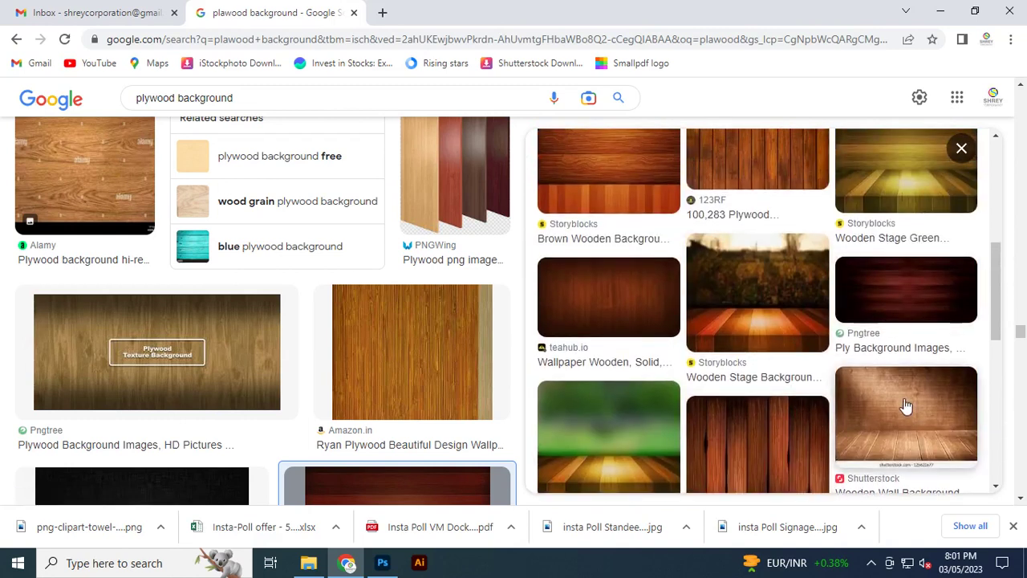
scroll(905, 405, "up", 3)
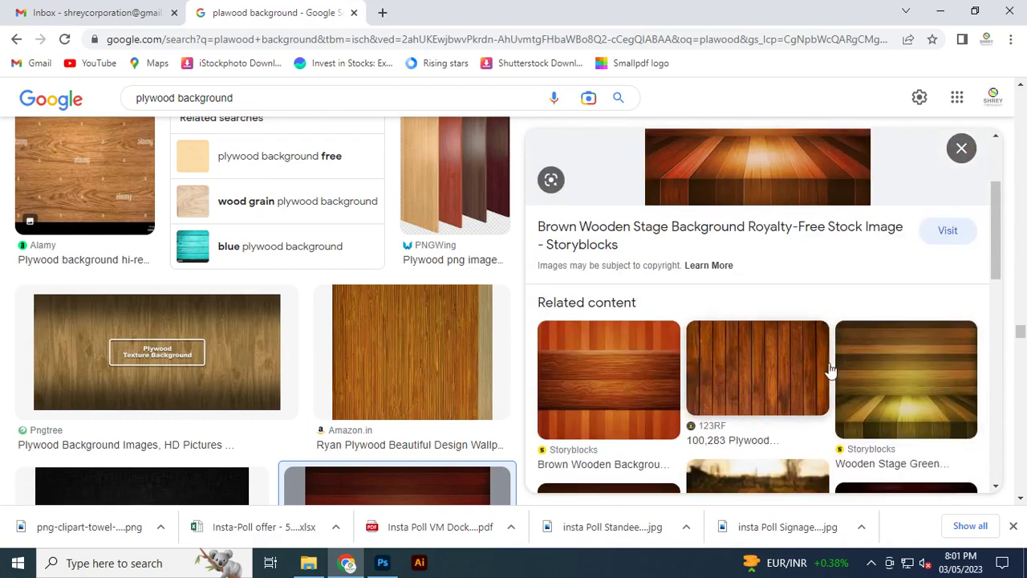
scroll(923, 371, "down", 4)
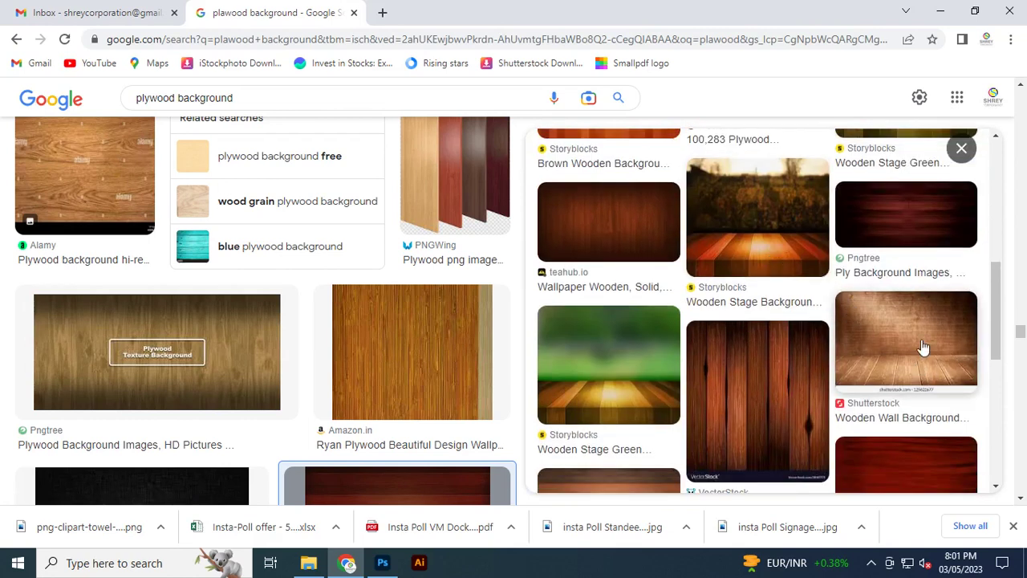
scroll(786, 253, "down", 10)
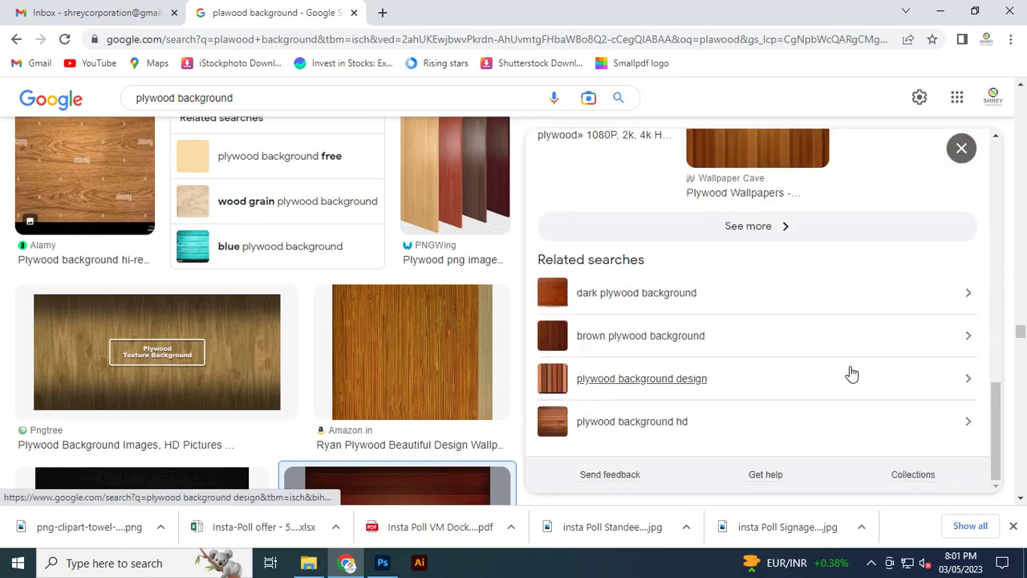
scroll(850, 373, "up", 6)
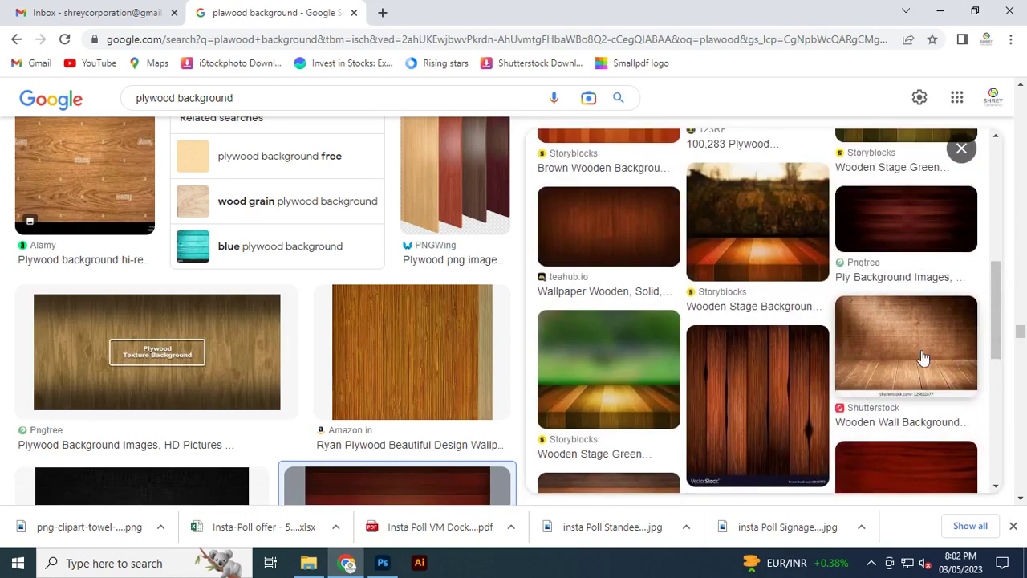
left_click(923, 358)
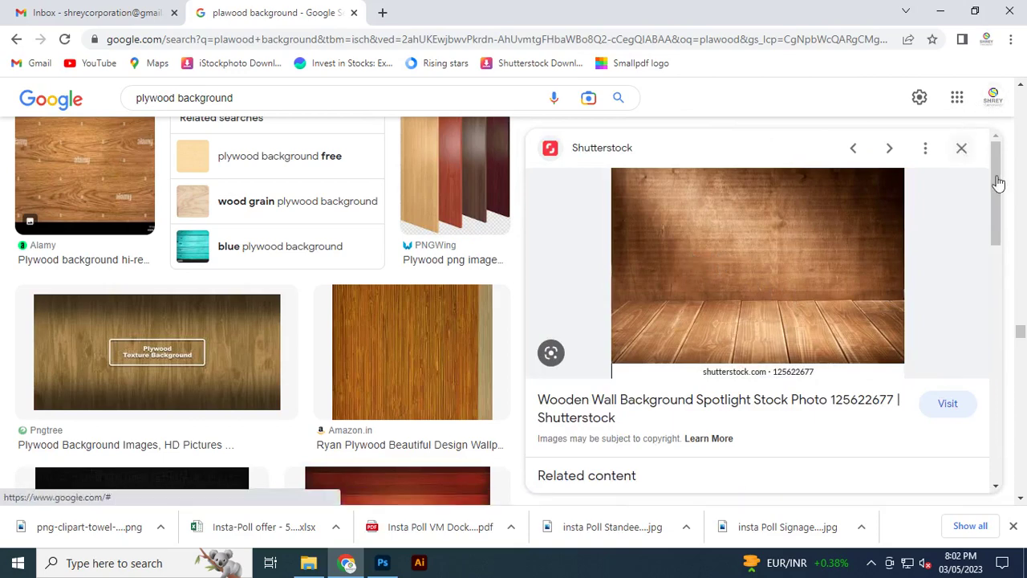
key("Escape")
Look through the plywood background results for a photo with a wooden tabletop in perspective
scroll(775, 378, "down", 5)
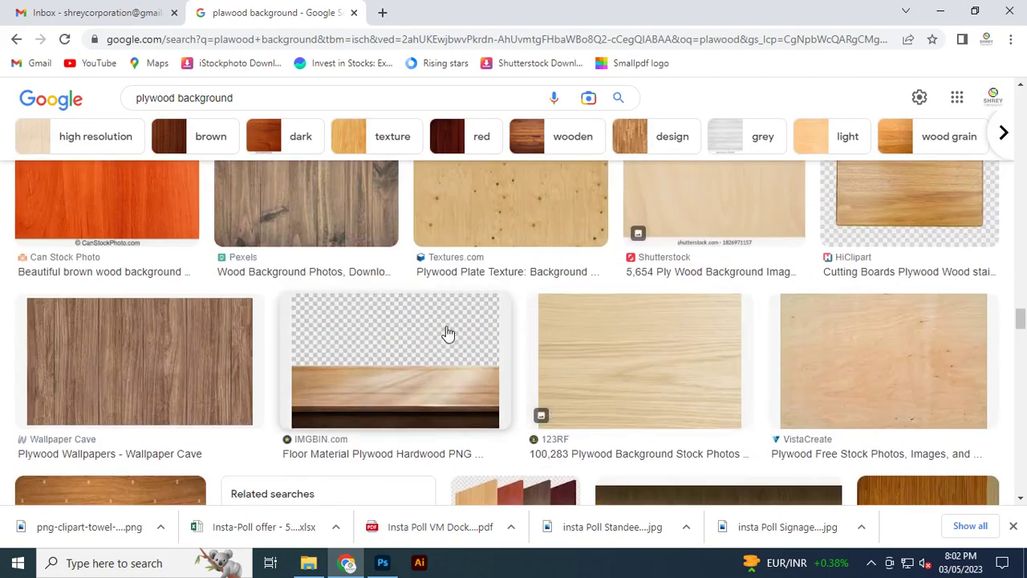
scroll(446, 329, "up", 3)
scroll(447, 329, "down", 6)
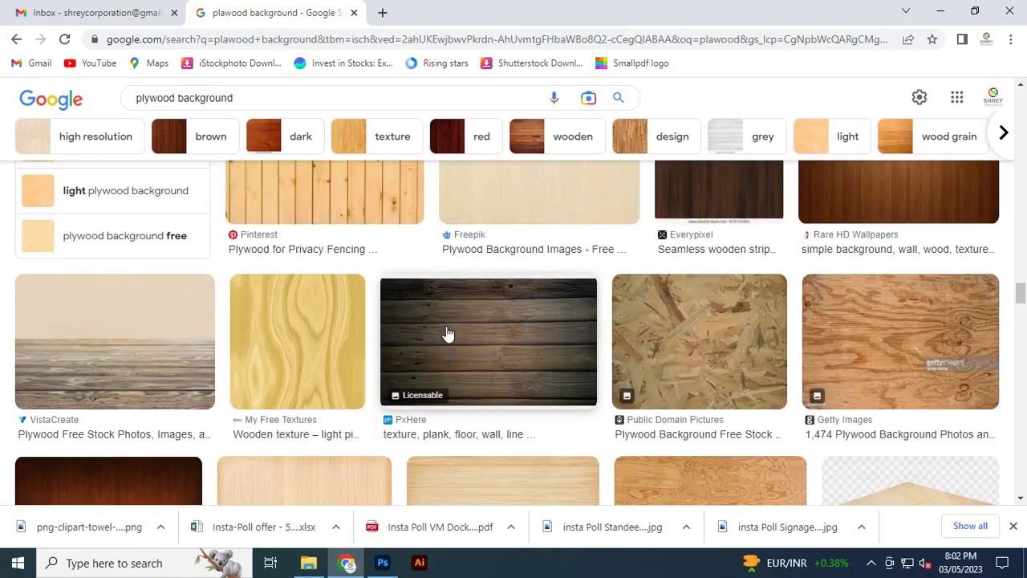
scroll(448, 333, "up", 8)
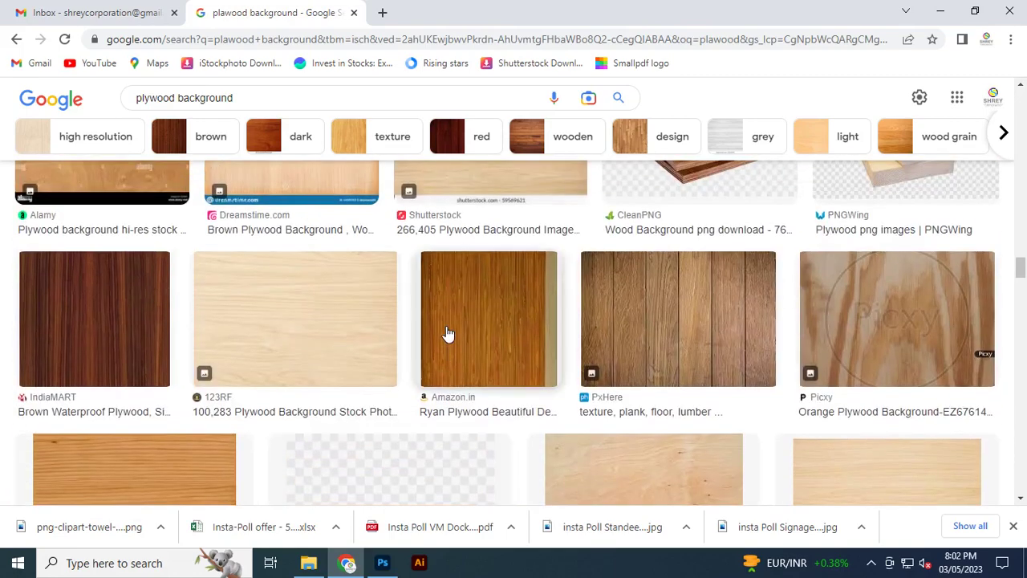
scroll(448, 334, "down", 6)
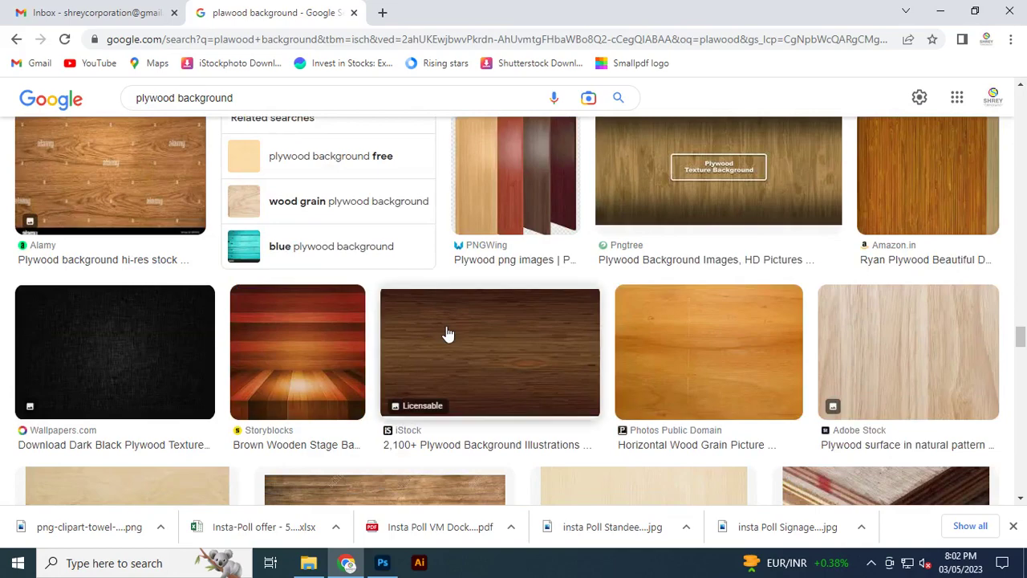
scroll(448, 334, "down", 10)
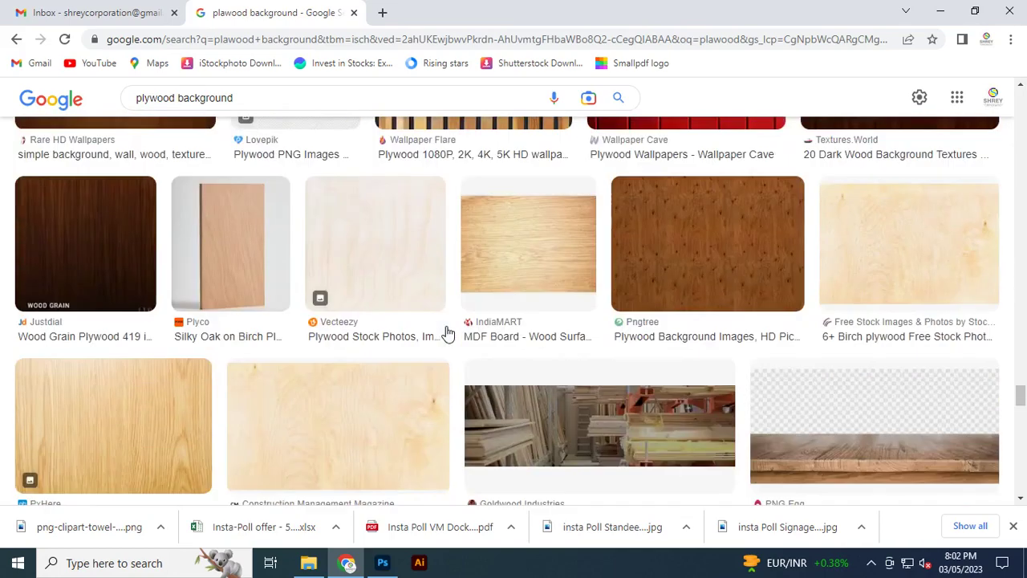
scroll(448, 334, "down", 4)
scroll(537, 320, "down", 10)
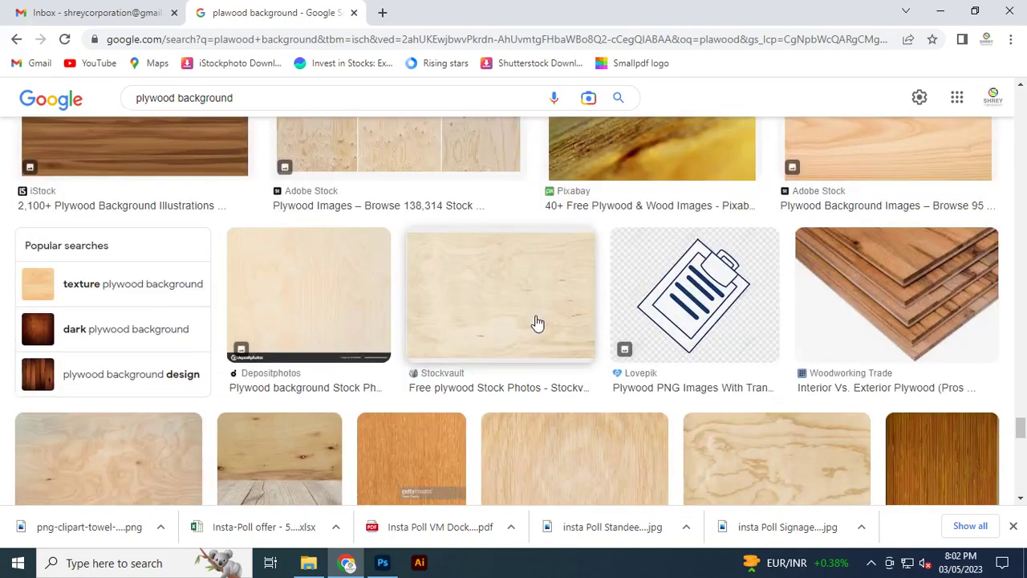
scroll(537, 322, "down", 5)
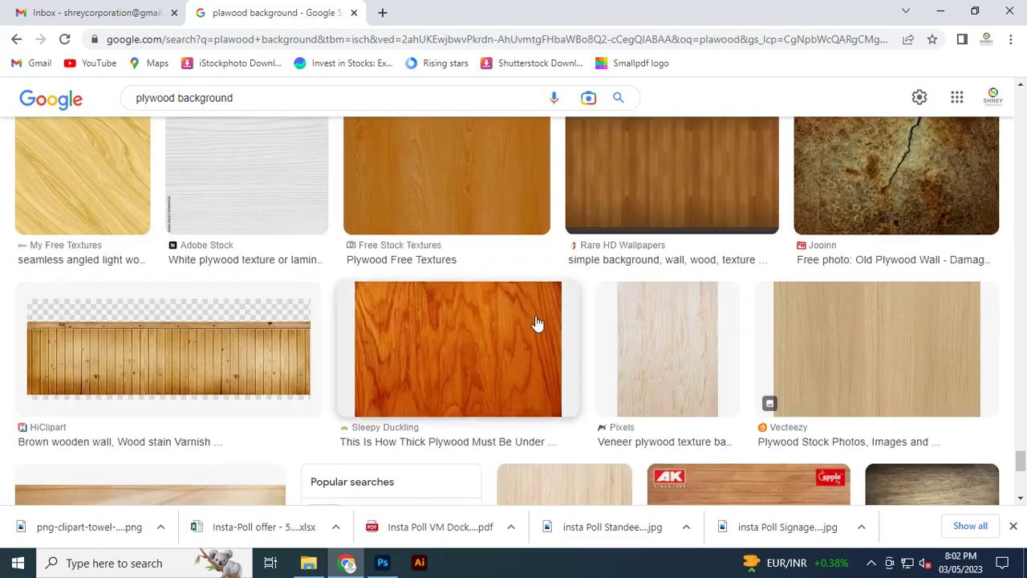
scroll(537, 322, "down", 5)
scroll(536, 322, "down", 10)
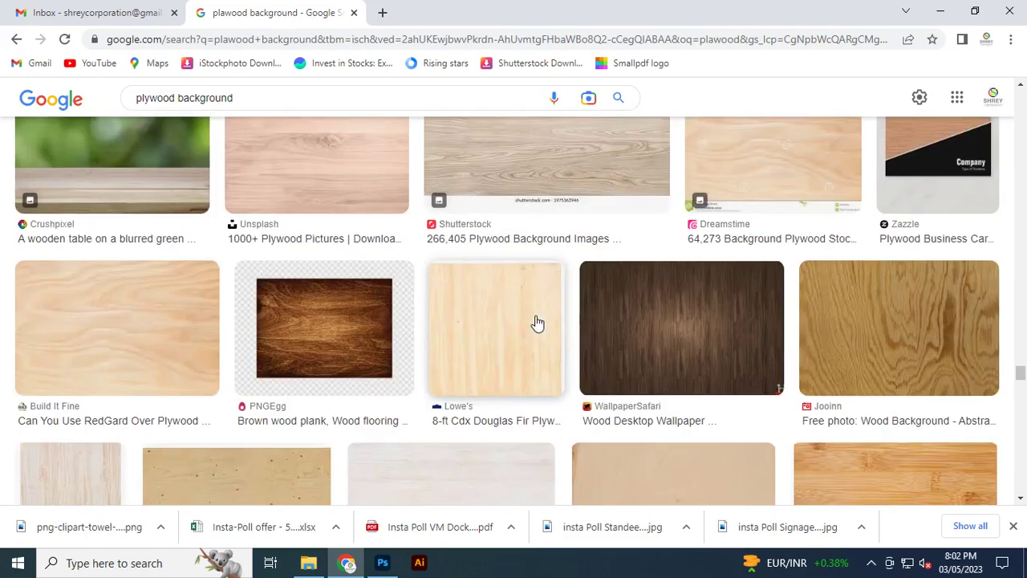
scroll(537, 321, "up", 10)
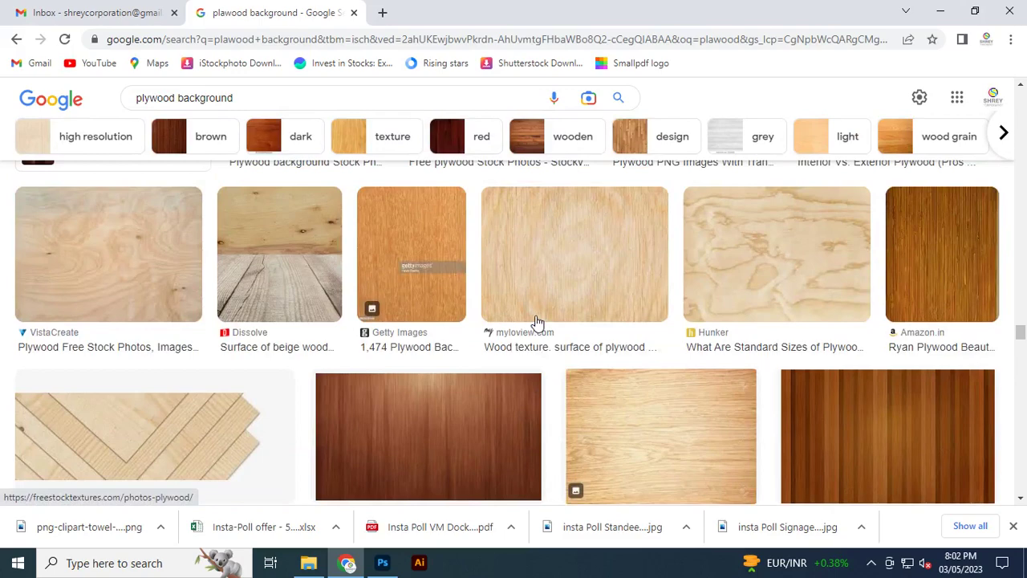
scroll(537, 322, "up", 8)
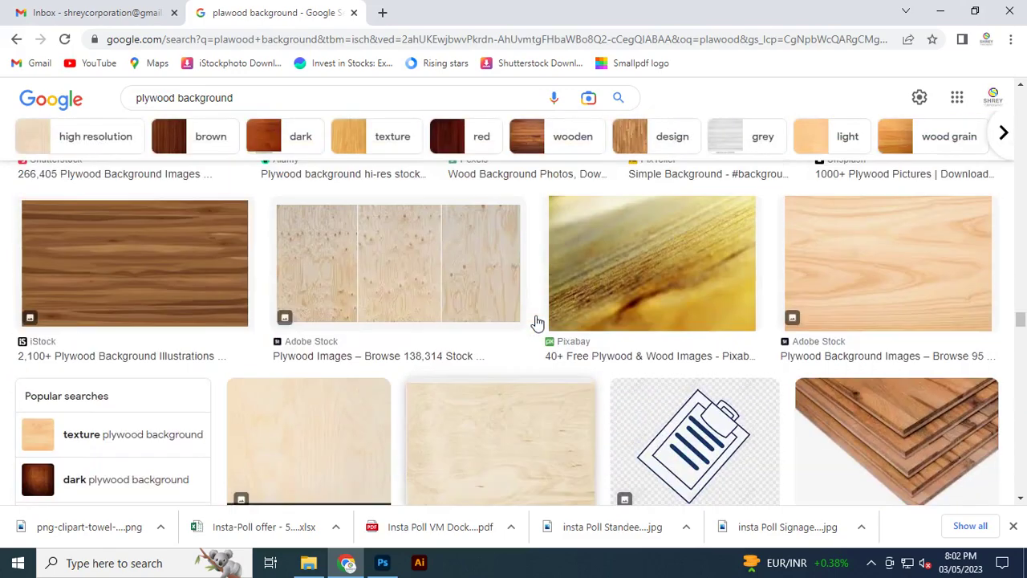
Open the Pexels wooden tabletop photo with the blurred shop background in its own browser tab and copy the image
left_click(536, 322)
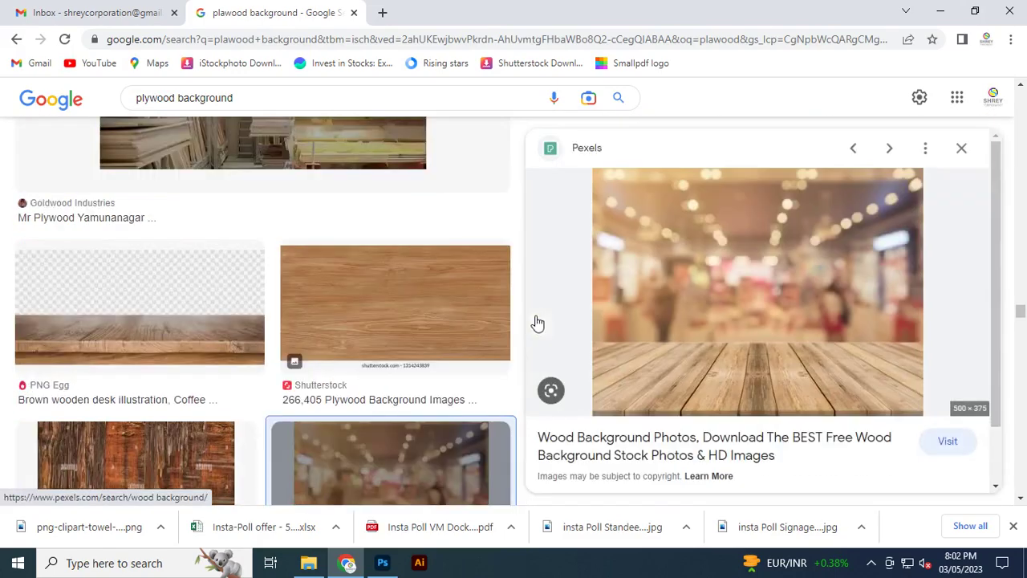
right_click(717, 275)
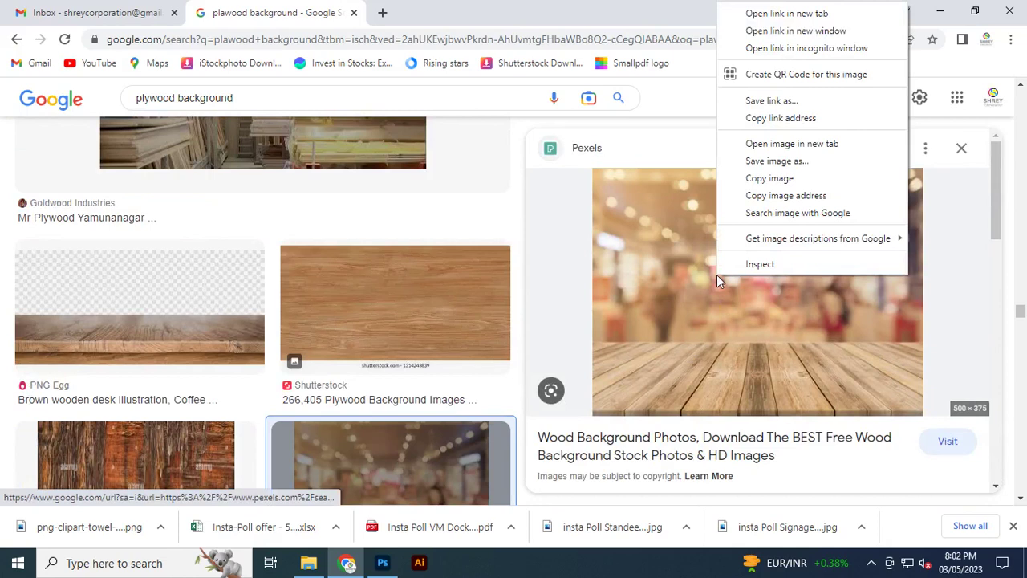
left_click(770, 143)
left_click(454, 12)
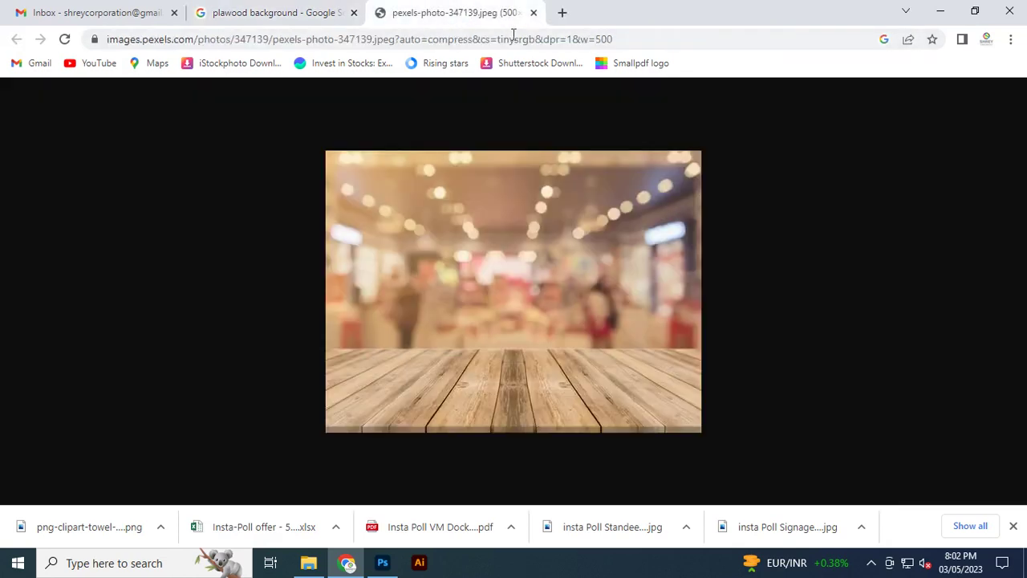
right_click(450, 204)
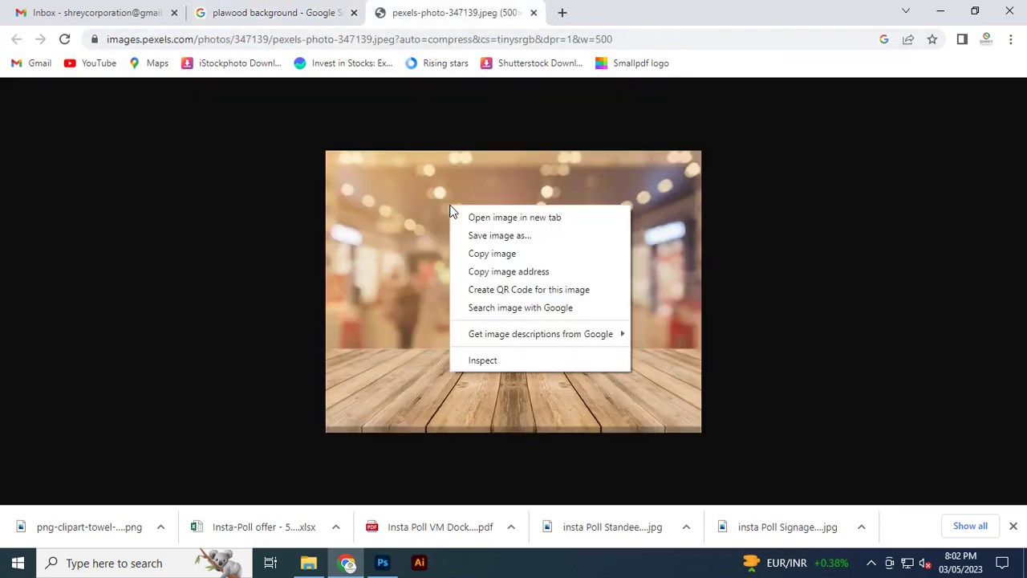
left_click(485, 253)
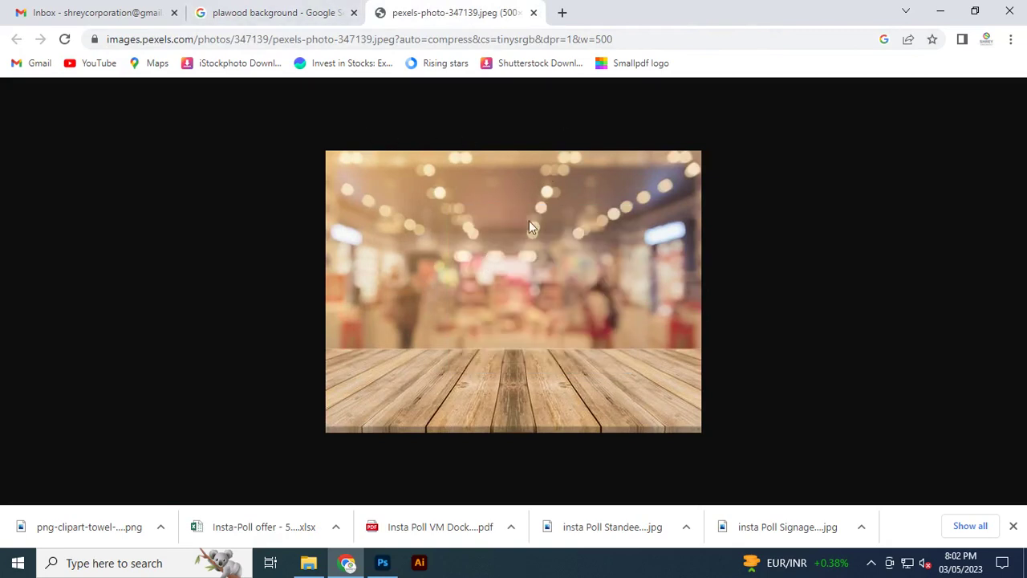
Save the wooden tabletop photo to the Documents folder as the JPEG image pexels-photo-347139
right_click(507, 251)
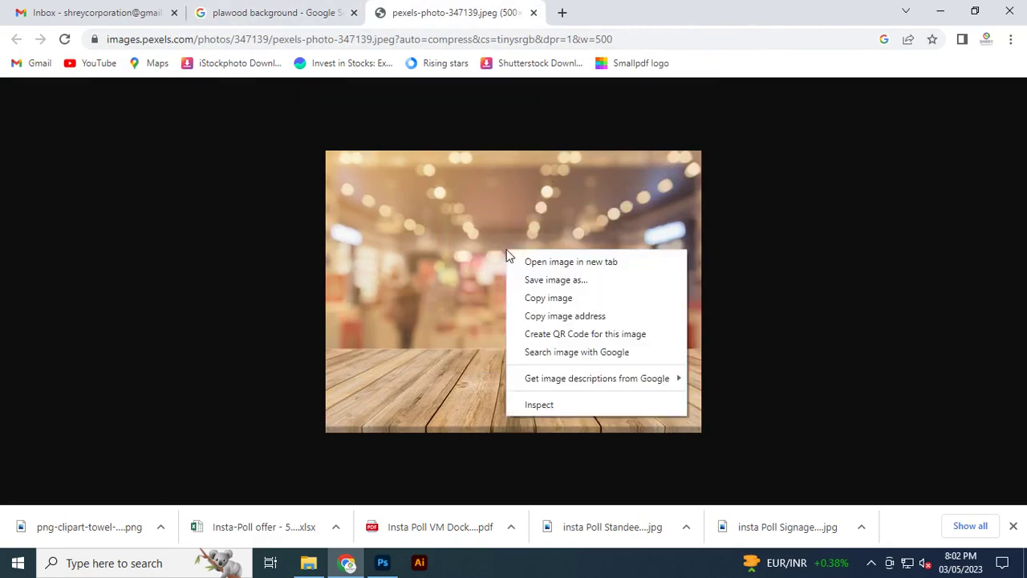
left_click(549, 284)
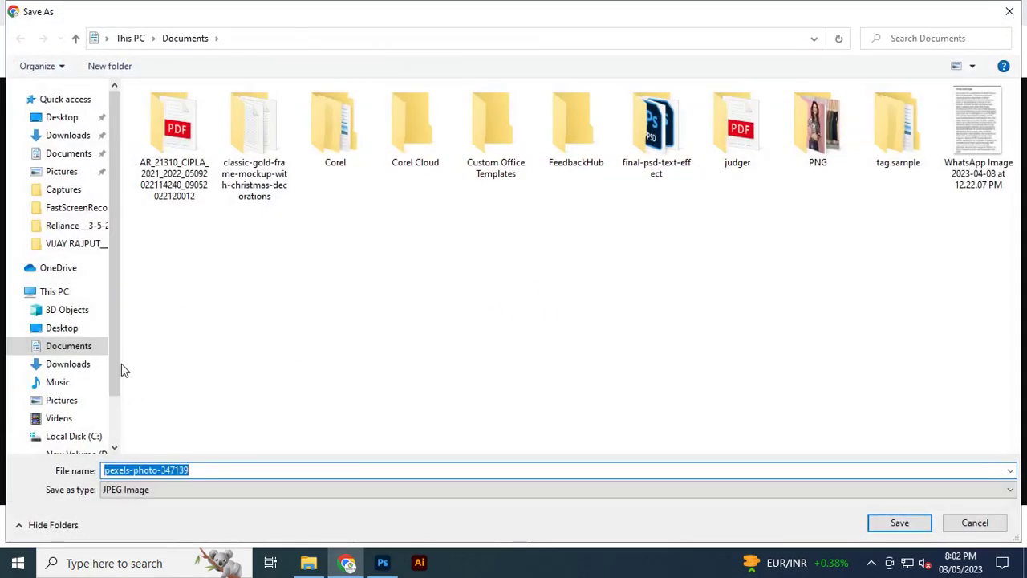
scroll(72, 378, "down", 2)
left_click(77, 387)
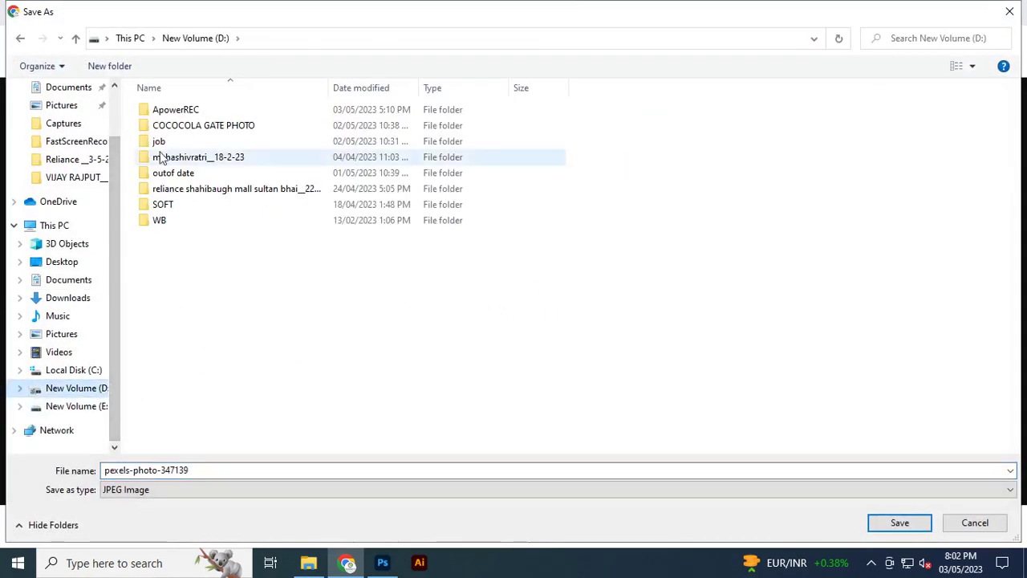
left_click(69, 87)
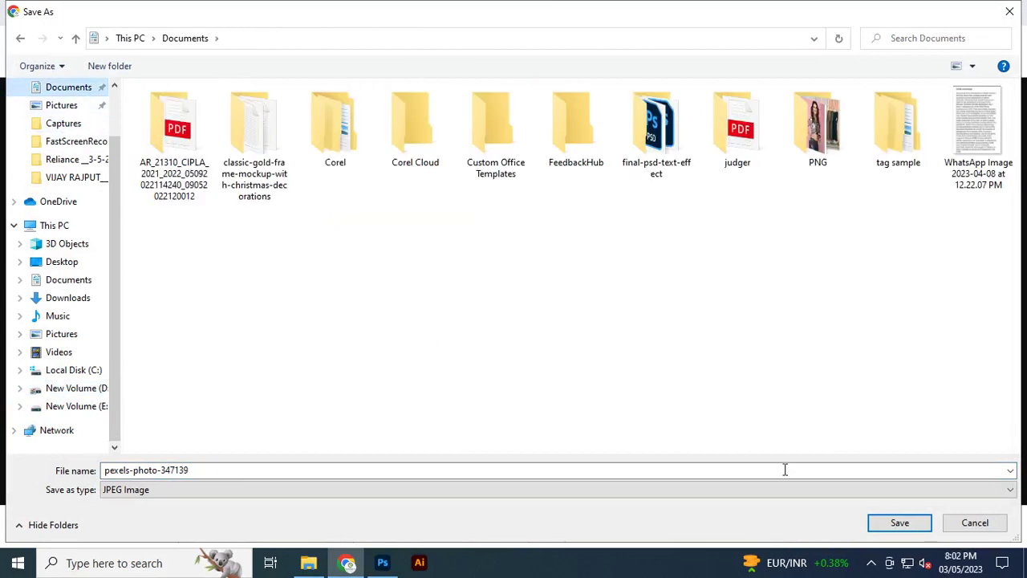
left_click(891, 522)
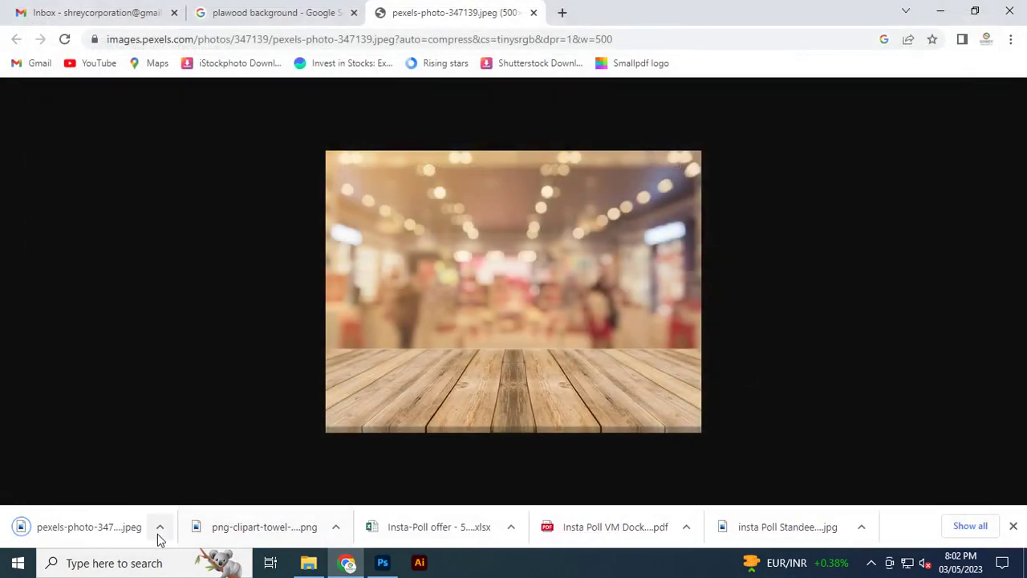
Show the downloaded pexels-photo-347139 in its folder and place it into the poster in Photoshop
left_click(159, 531)
left_click(215, 480)
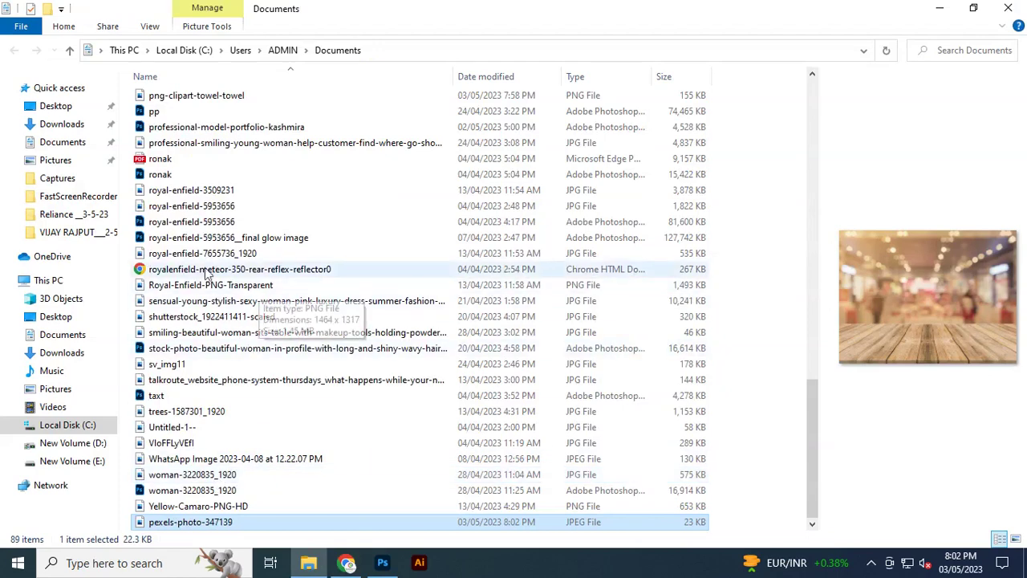
left_click_drag(226, 526, 384, 413)
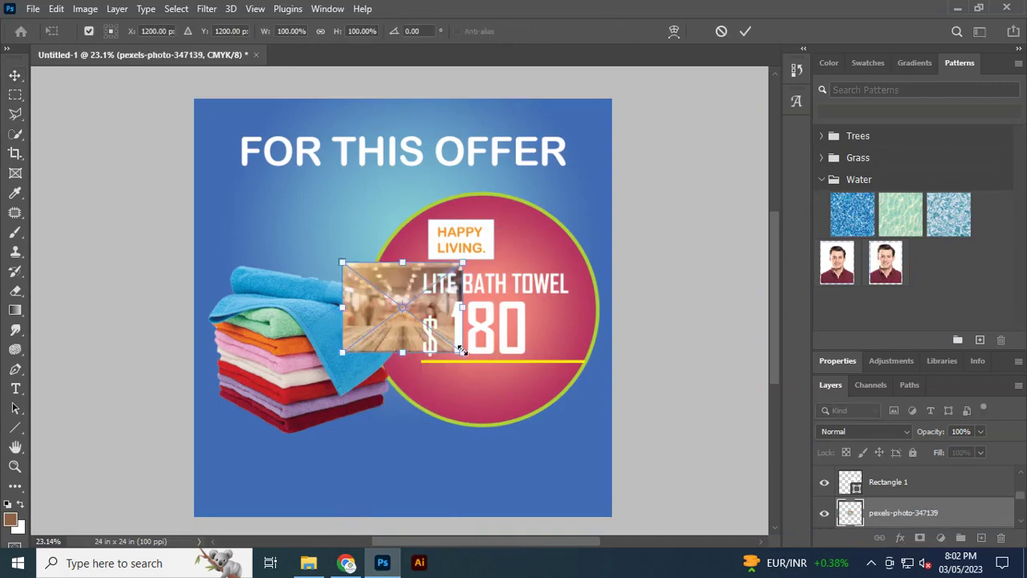
Scale the placed photo proportionally to the poster's full width, align it with the poster's bottom edge and commit the placement
left_click_drag(462, 351, 620, 503)
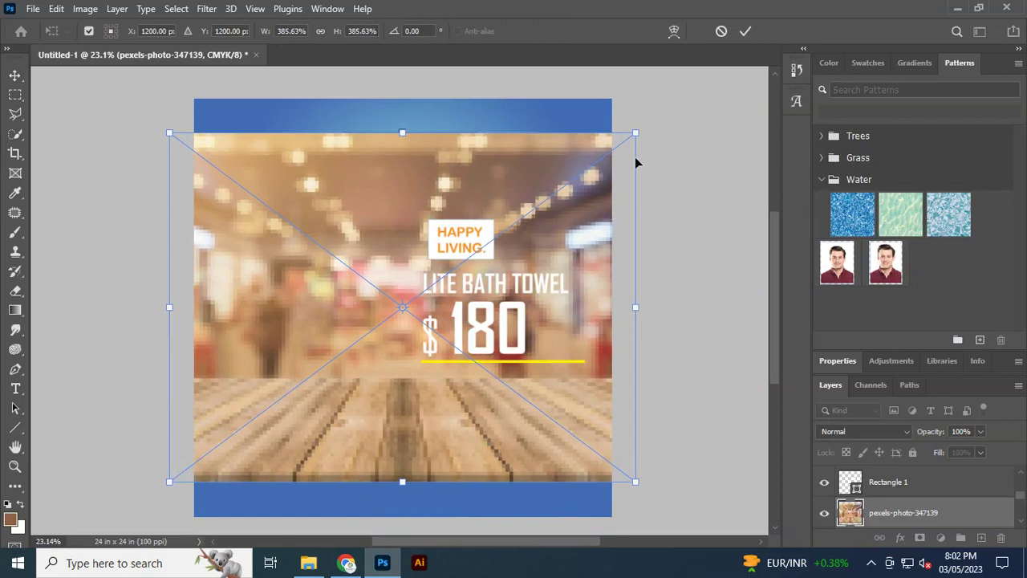
left_click_drag(635, 133, 610, 148)
left_click_drag(509, 298, 516, 350)
left_click(746, 31)
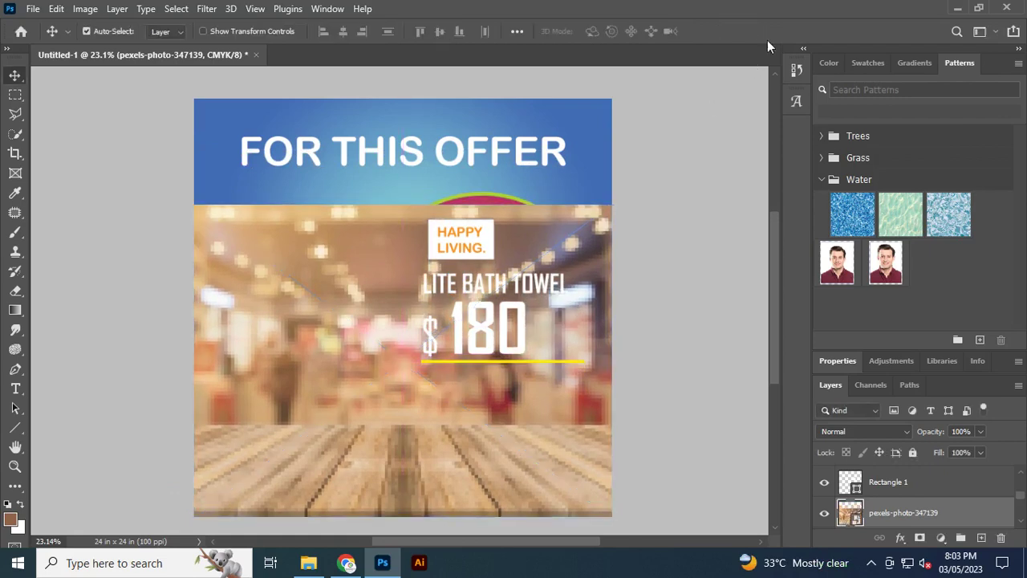
Outline the blurred shop background above the wooden tabletop with the Polygonal Lasso, following the table's back edge across the poster's full width
left_click(22, 114)
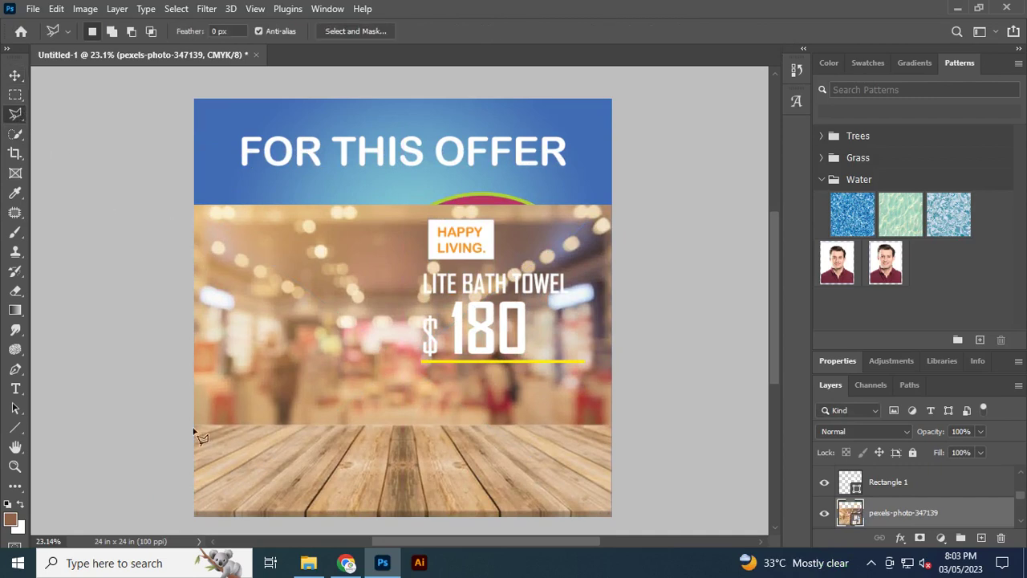
scroll(226, 439, "up", 5)
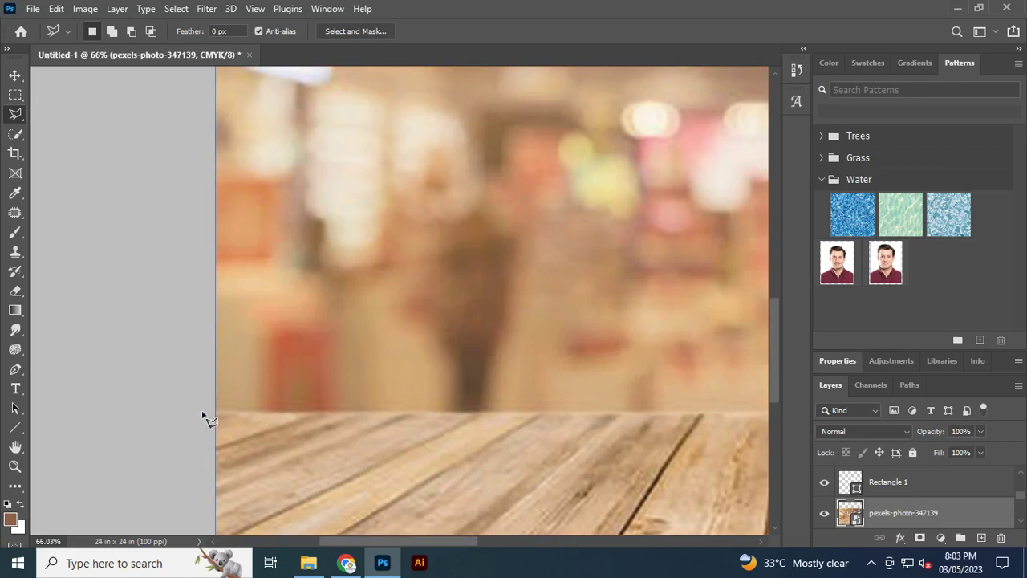
left_click(202, 411)
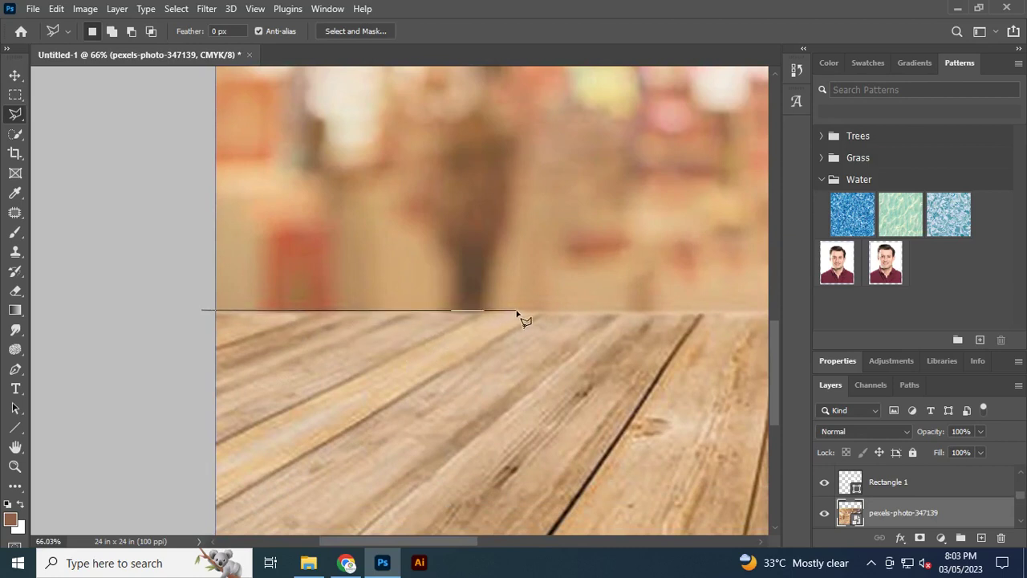
left_click_drag(551, 351, 37, 390)
left_click_drag(454, 396, 142, 397)
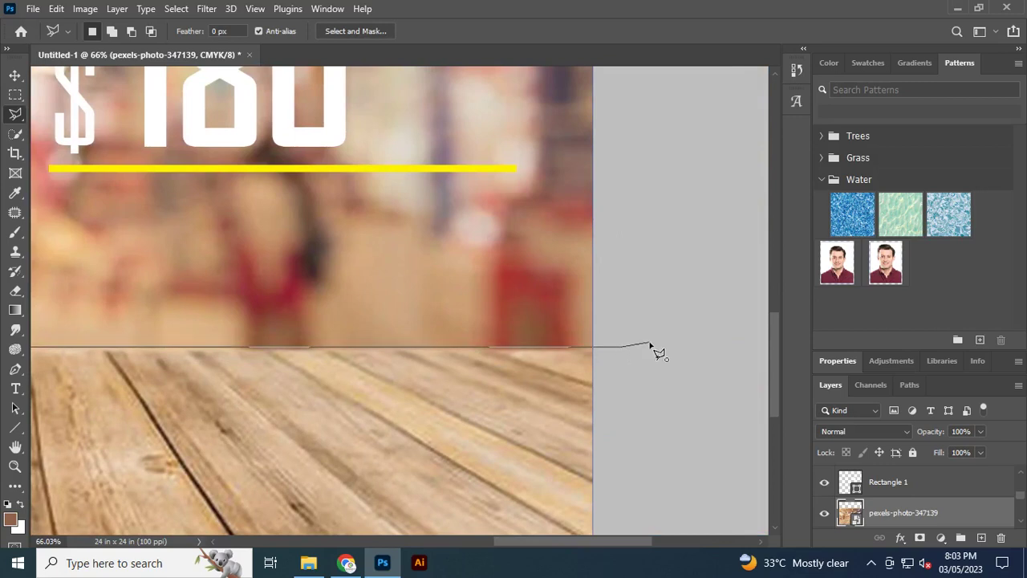
key("ctrl+minus")
key("ctrl+minus")
key("ctrl+minus")
key("ctrl+minus")
left_click(601, 344)
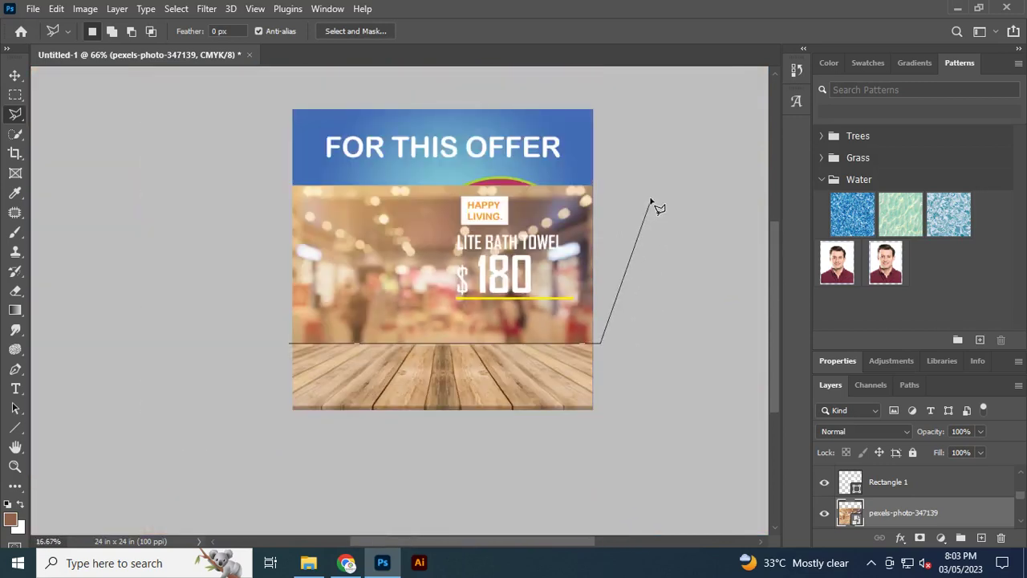
left_click(632, 173)
left_click(167, 182)
left_click(231, 333)
left_click(289, 347)
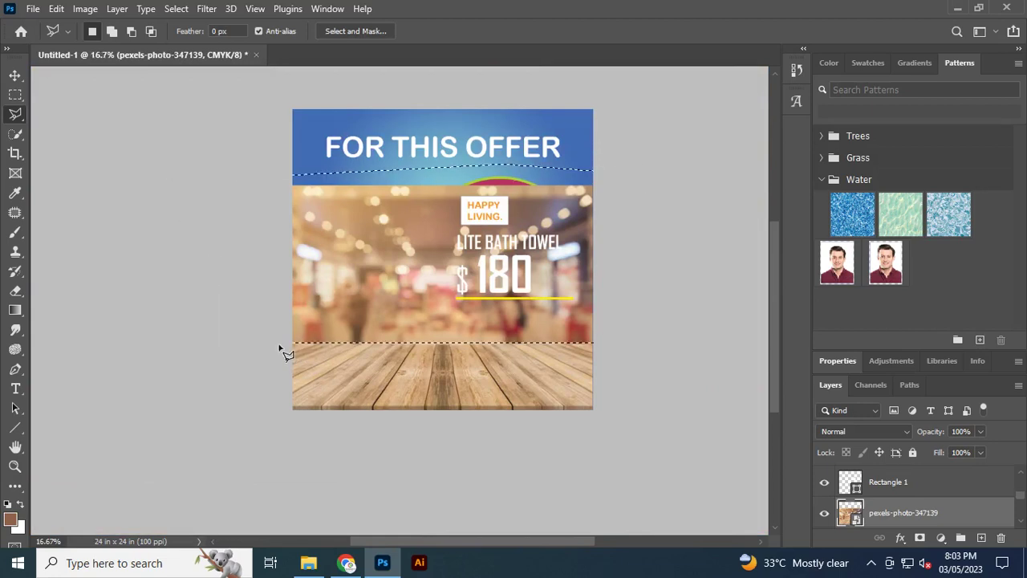
Rasterize the pexels-photo-347139 layer, delete the selected blurred background from it and clear the selection
key("Delete")
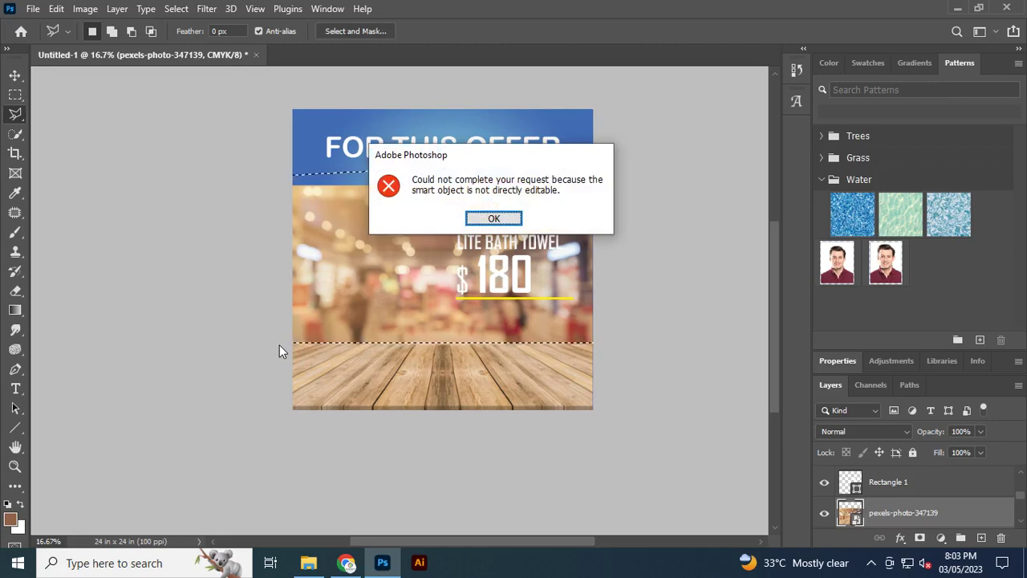
left_click(501, 222)
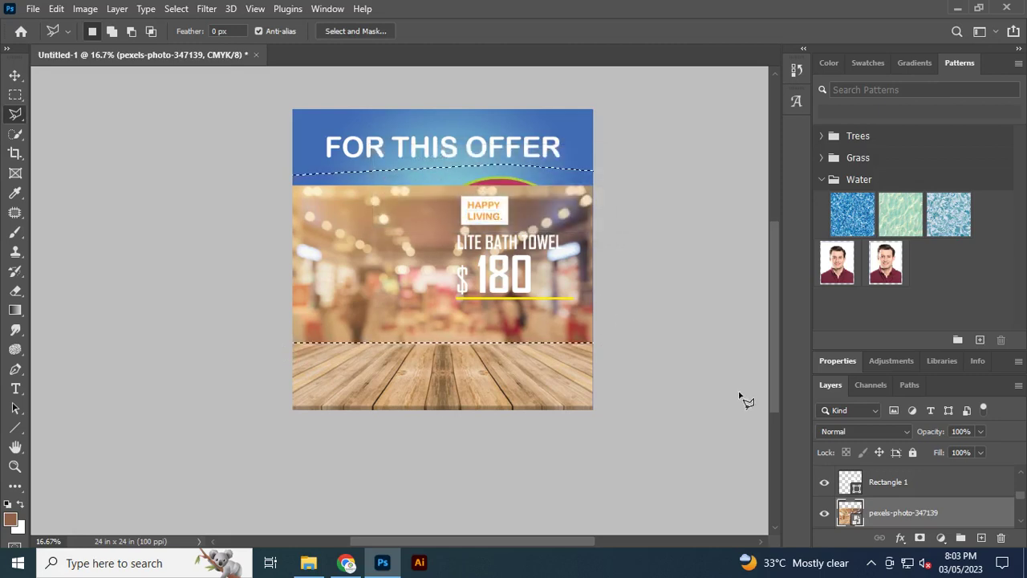
right_click(895, 518)
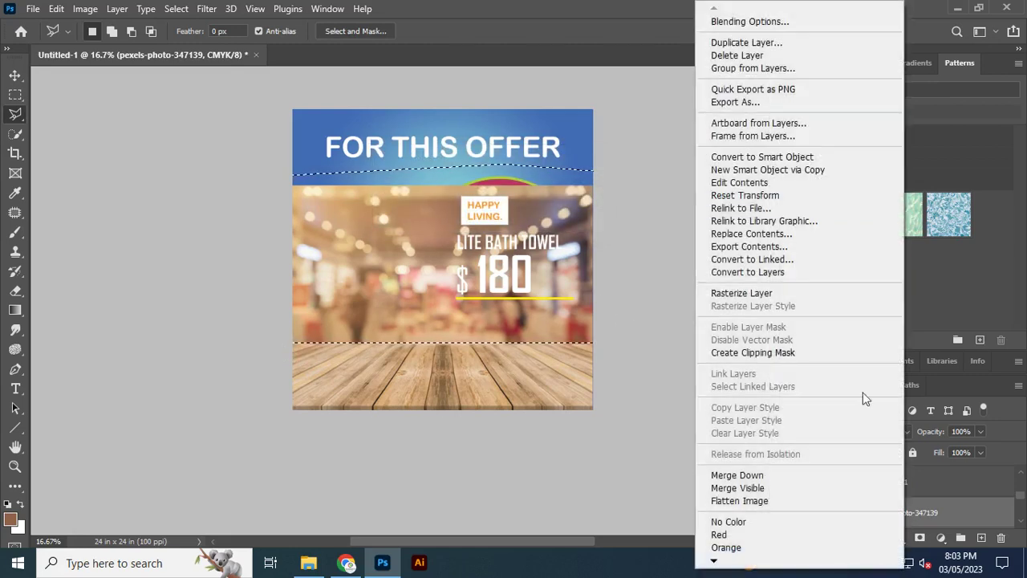
left_click(777, 294)
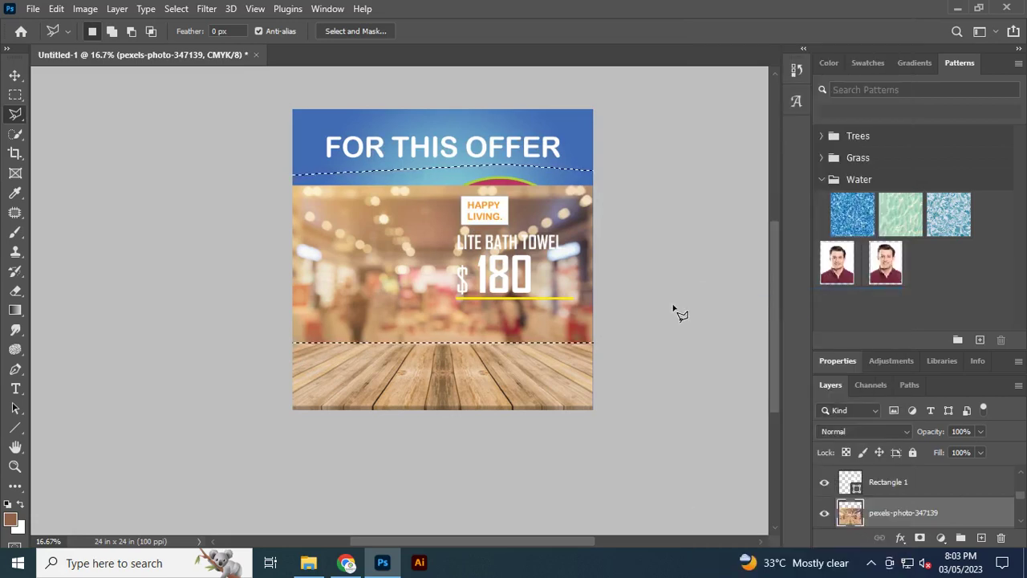
key("Delete")
key("ctrl+d")
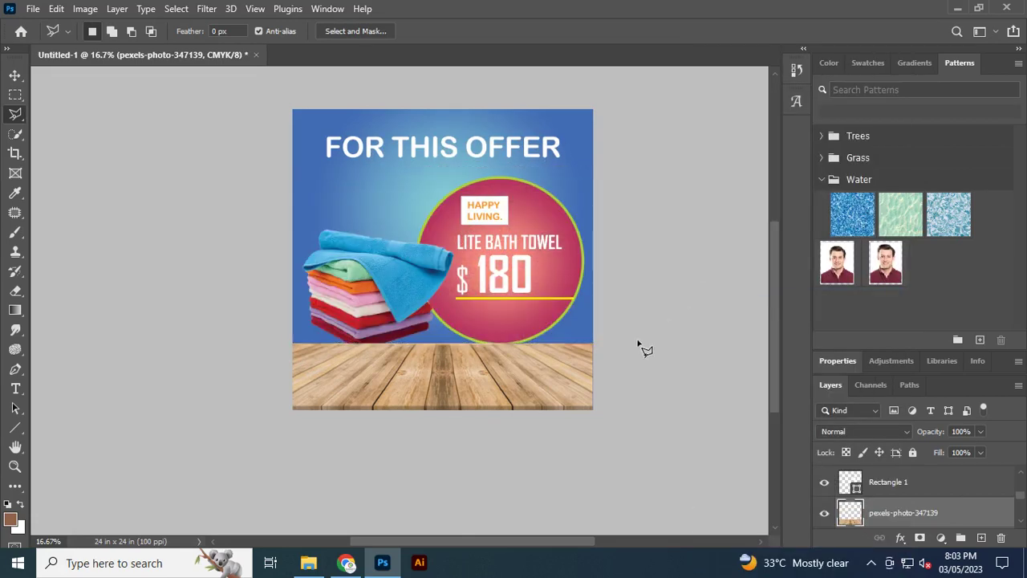
Stretch the wooden tabletop upward with Free Transform until its back edge reaches the yellow line under the price, keeping its bottom edge in place
left_click(15, 75)
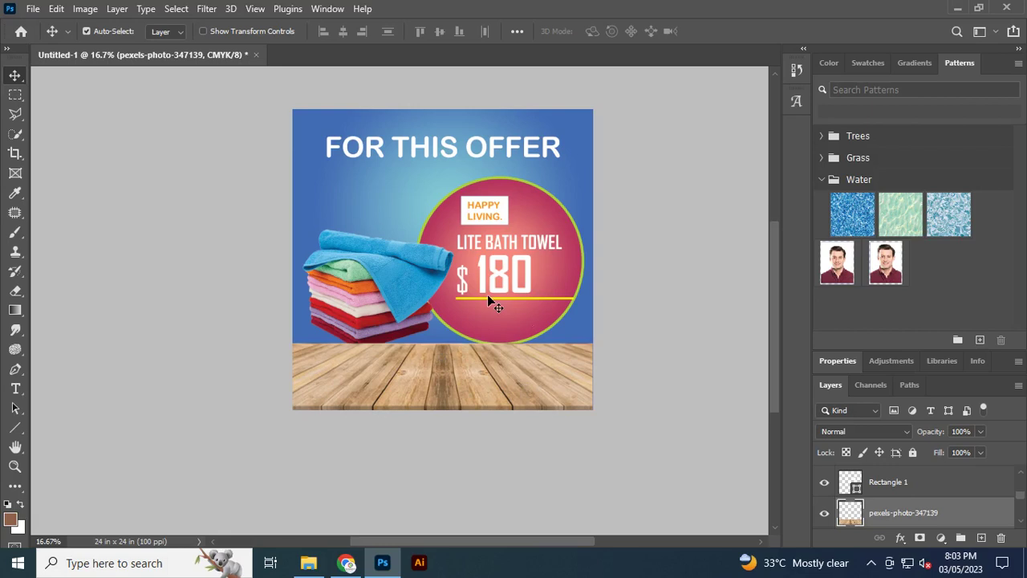
scroll(1023, 503, "down", 1)
scroll(1024, 504, "down", 5)
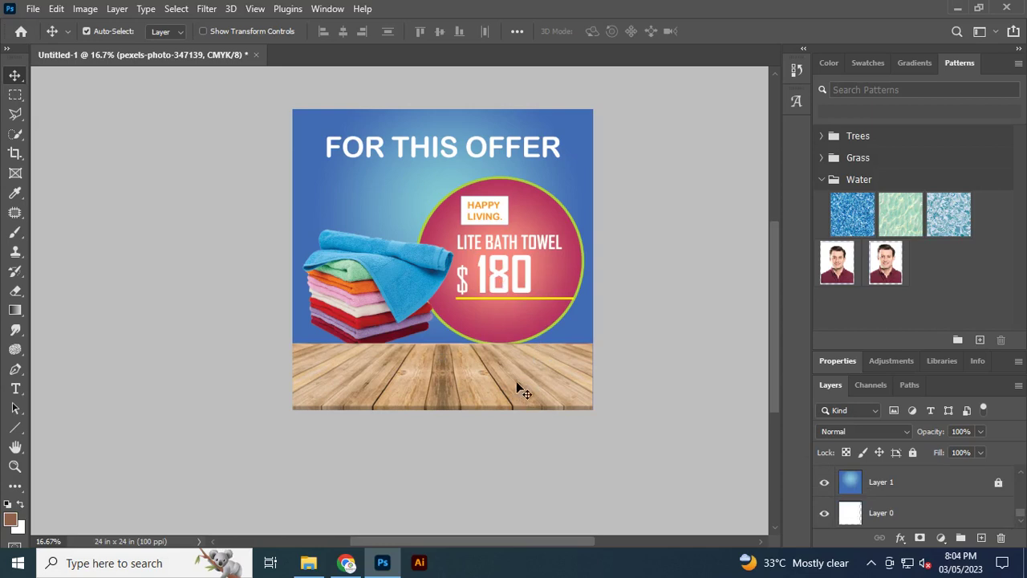
key("ctrl+t")
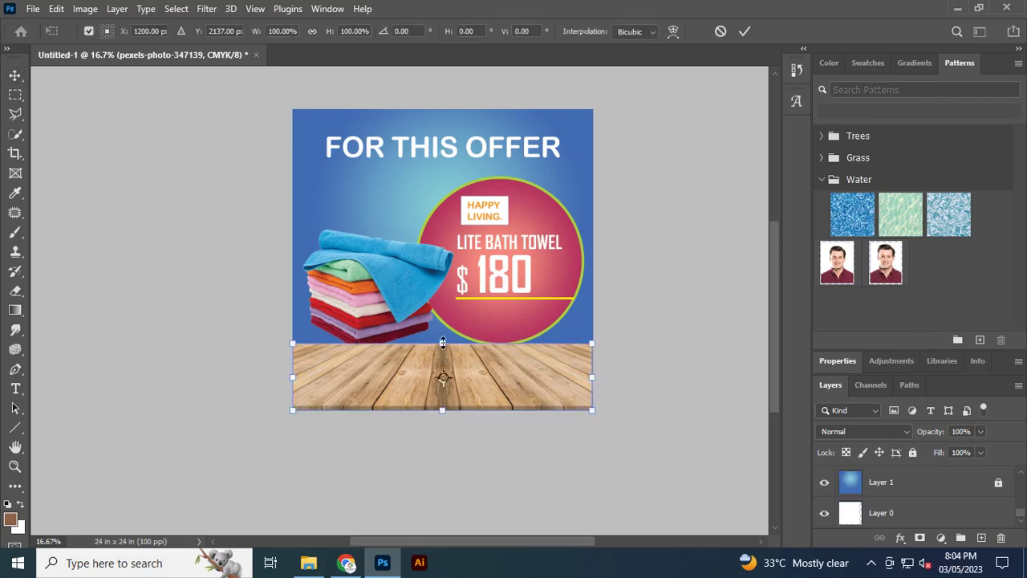
left_click_drag(442, 343, 443, 299)
left_click(745, 31)
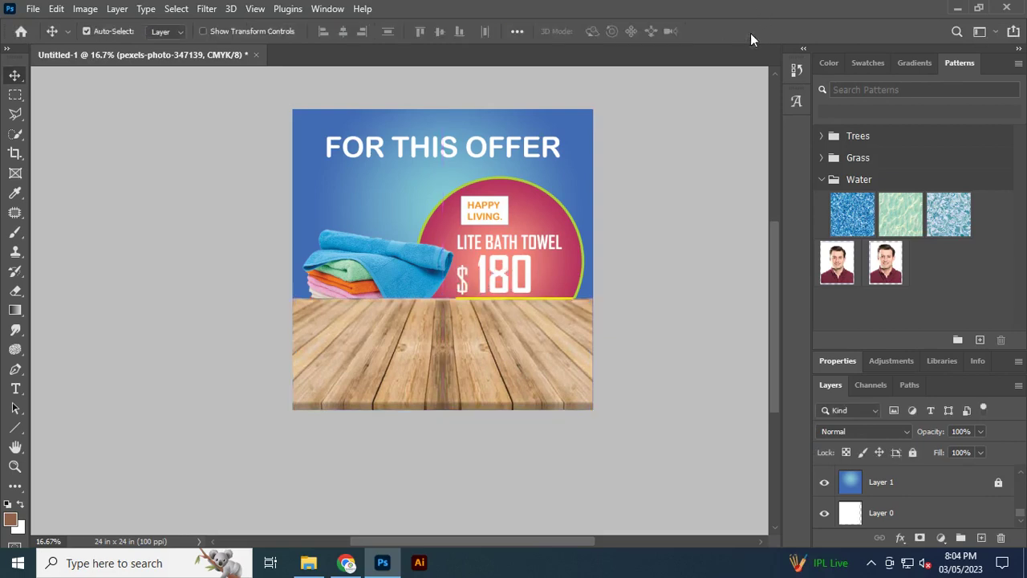